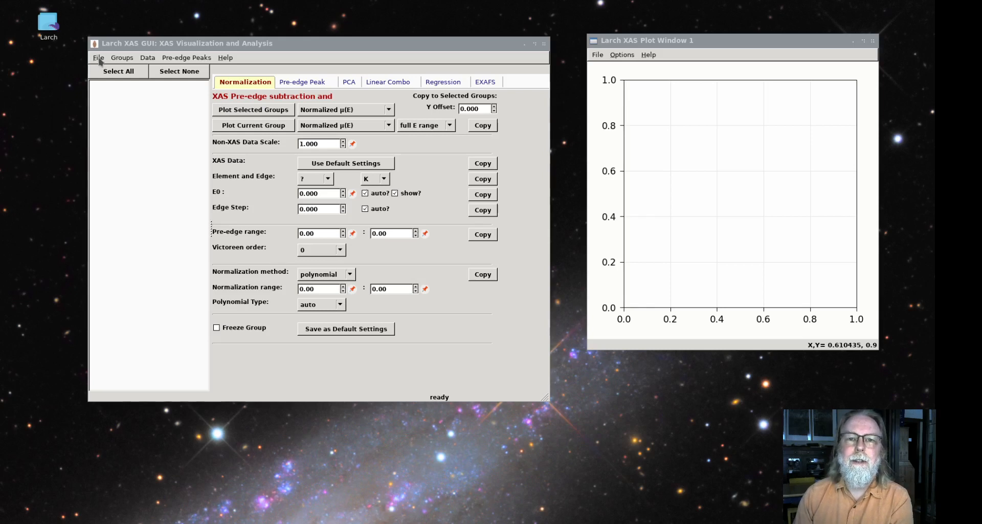
Open the Athena project file FeXAFS_Glasses.prj from the XANES folder
click(99, 59)
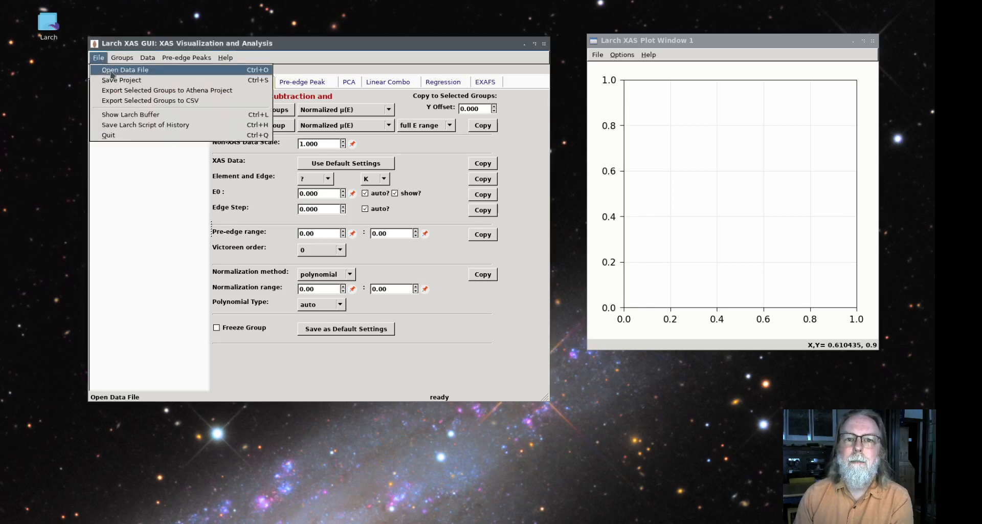
click(110, 72)
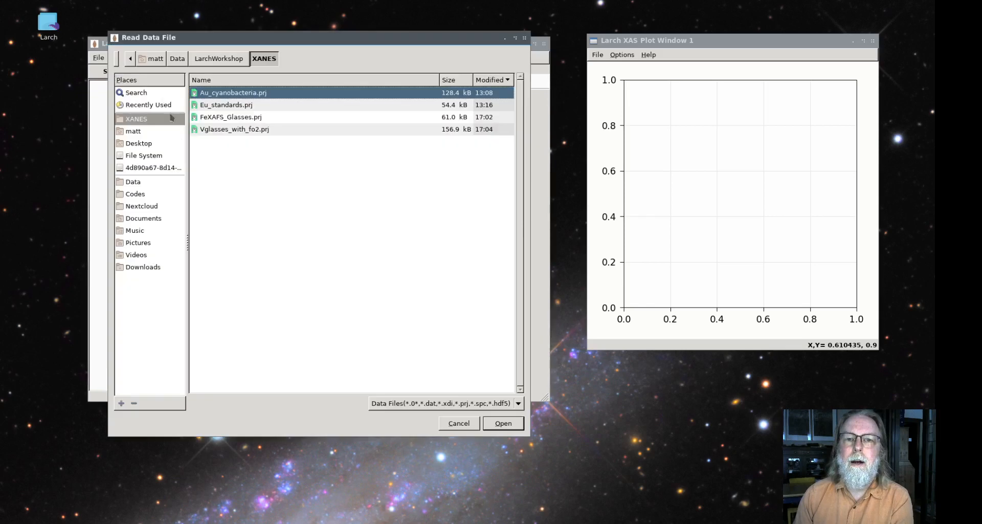
click(232, 120)
click(502, 424)
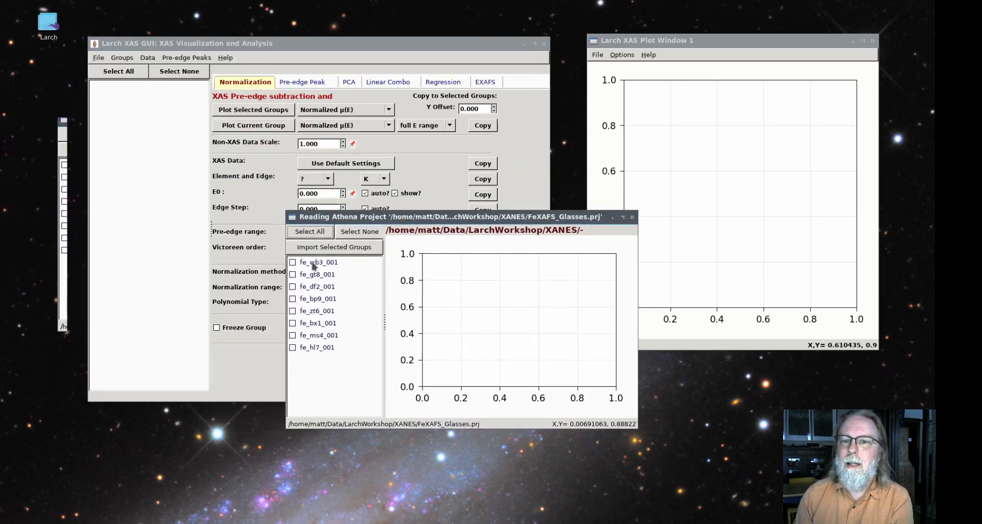
Preview the first three spectra of the project, and import all of its groups
click(315, 263)
click(316, 276)
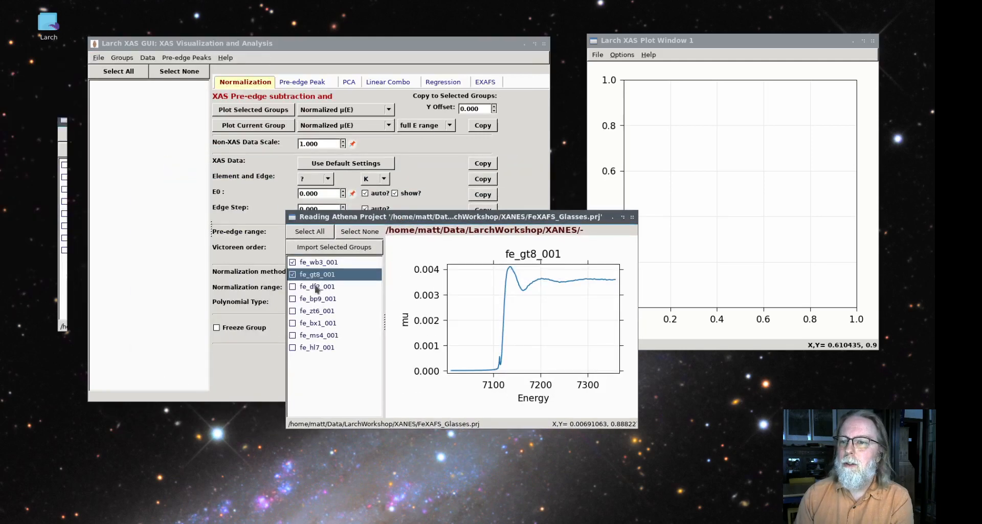
click(316, 287)
click(316, 234)
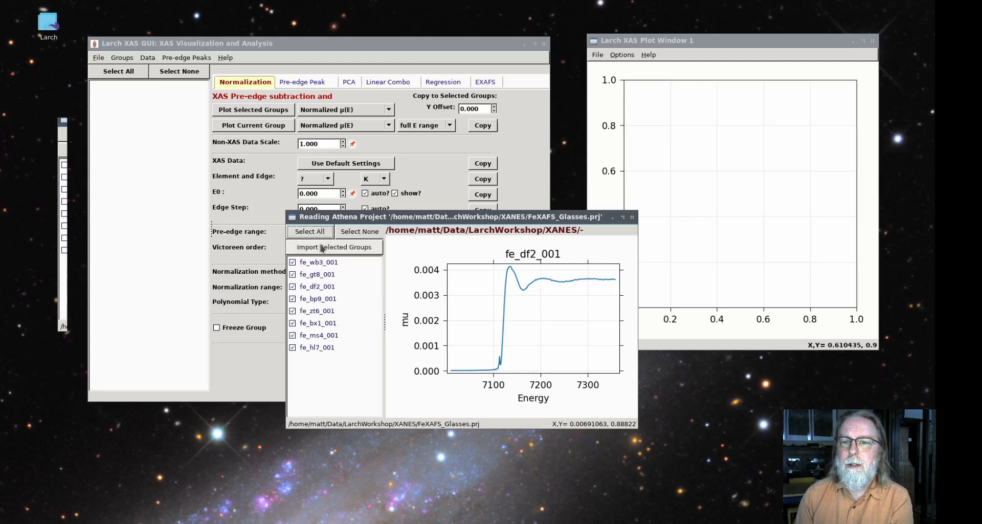
click(322, 245)
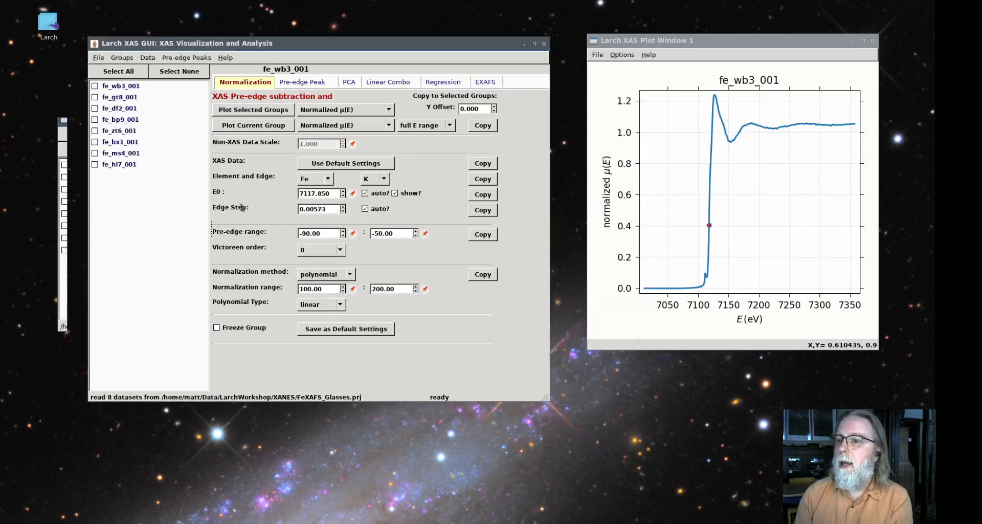
Plot the normalized μ(E) of all groups together and inspect the pre-edge peaks up close
click(120, 71)
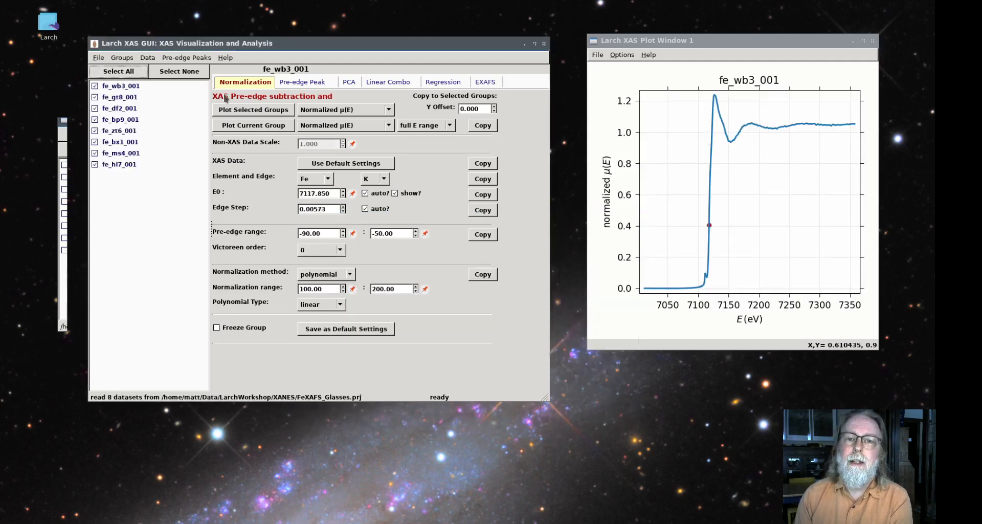
click(261, 110)
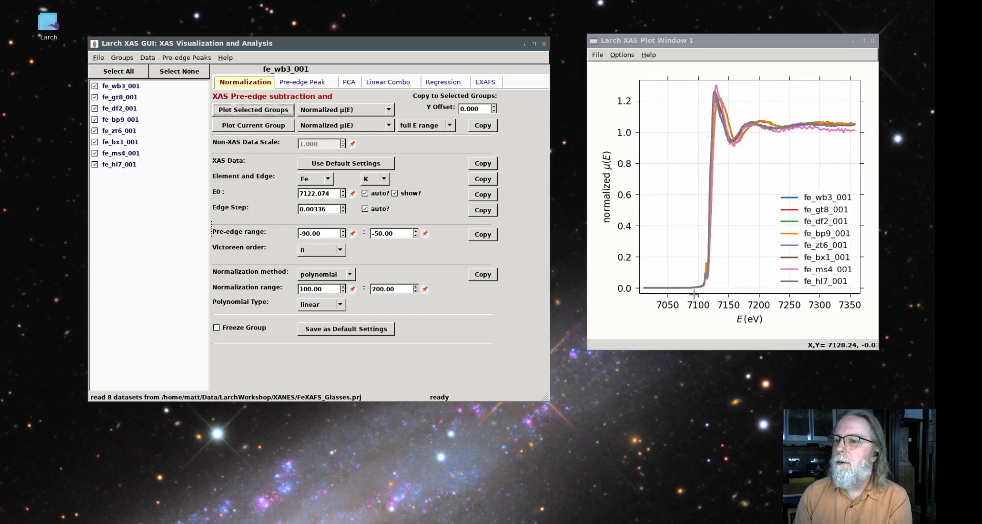
drag(694, 294, 720, 225)
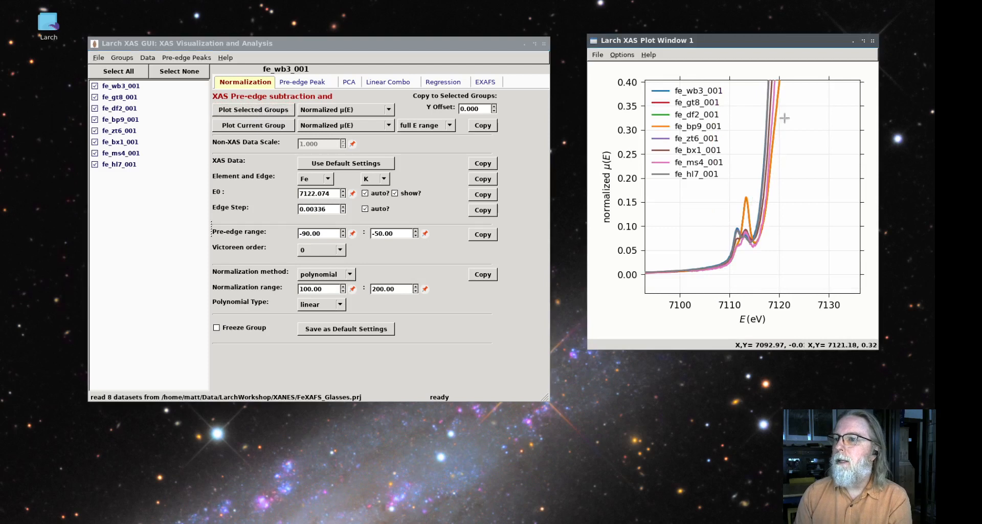
right_click(743, 286)
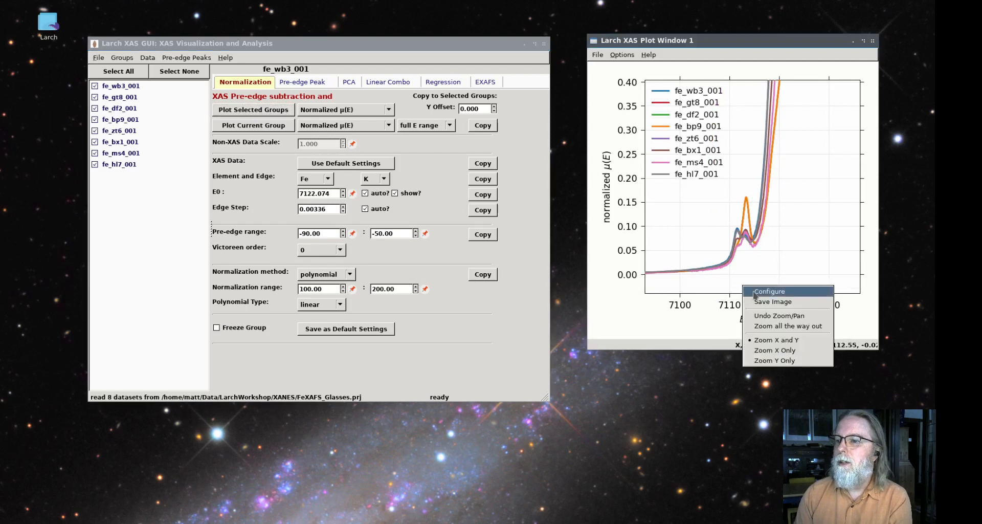
click(777, 315)
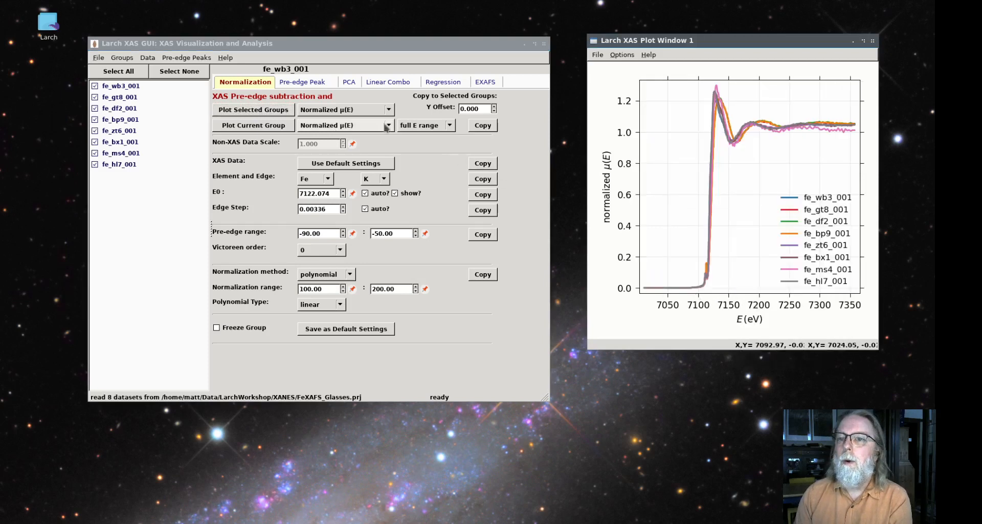
Compare the spectra near the edge over E0 -20:+80eV, and set the plot's energy range to E0 -100:+500eV
click(426, 125)
click(422, 139)
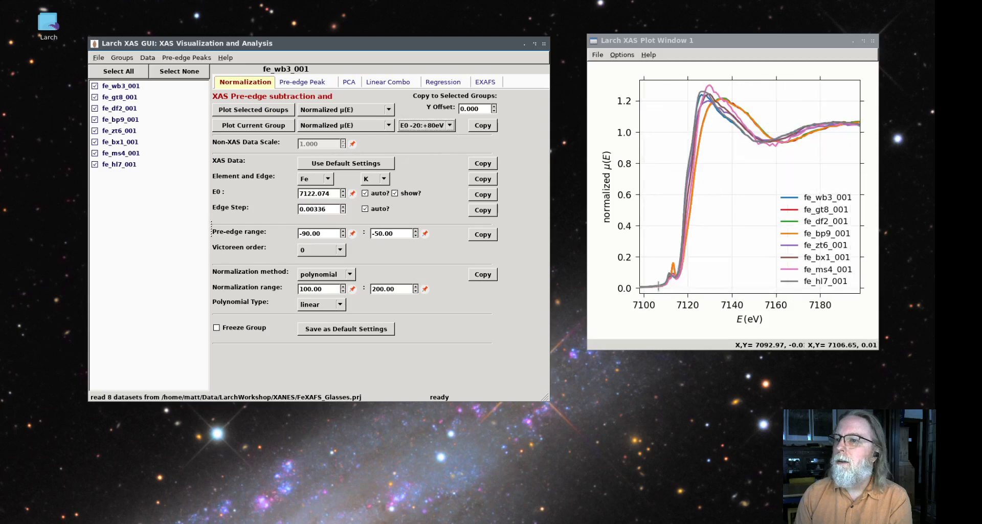
drag(641, 290, 749, 74)
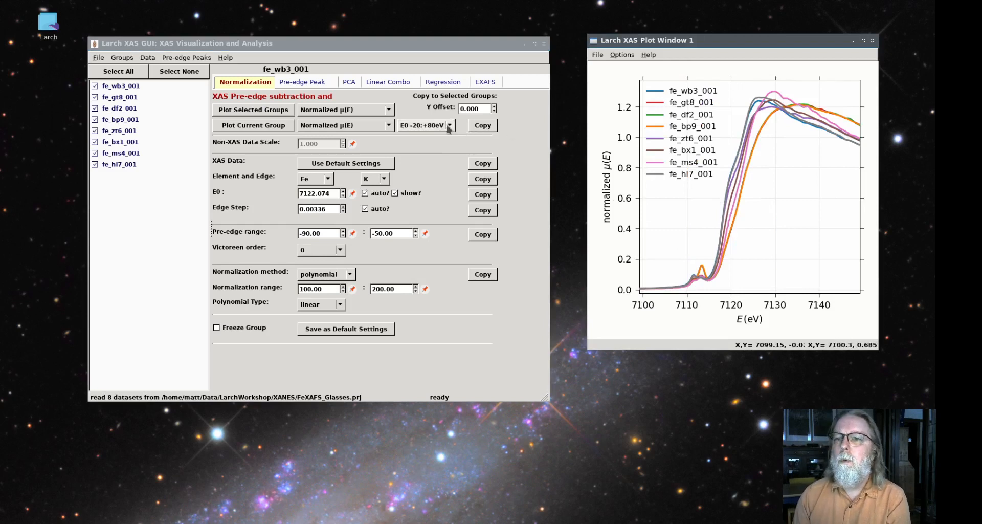
click(426, 125)
click(427, 162)
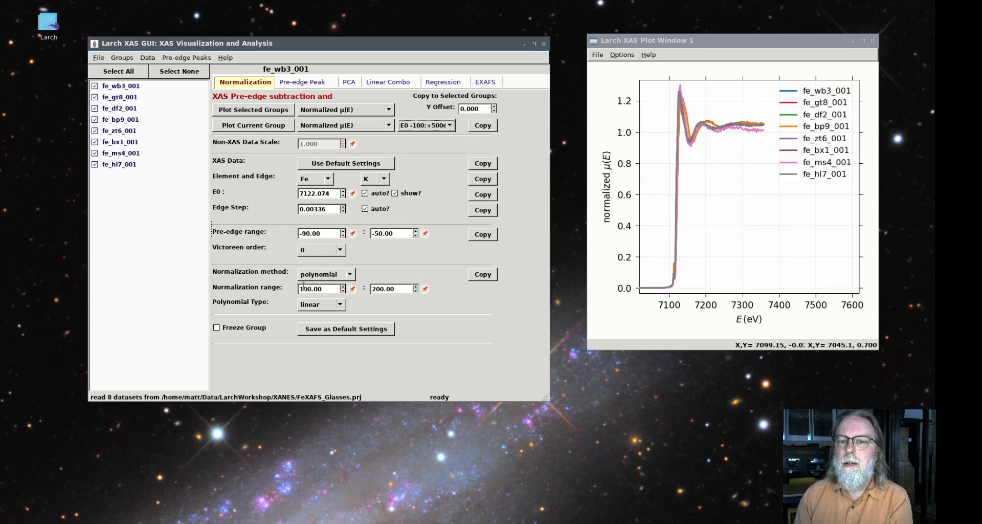
Set the normalization polynomial type to constant, copy it to all selected groups, and replot them
click(345, 307)
click(317, 291)
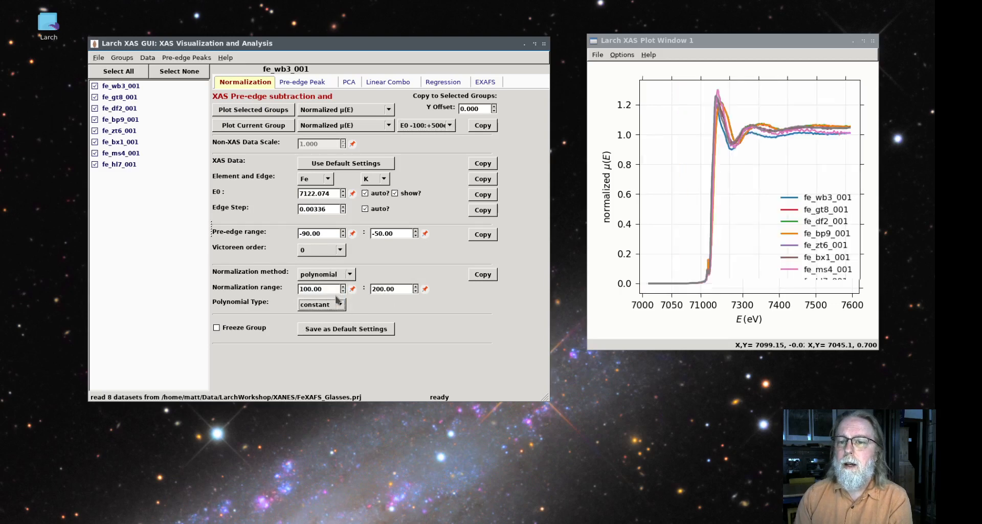
click(490, 276)
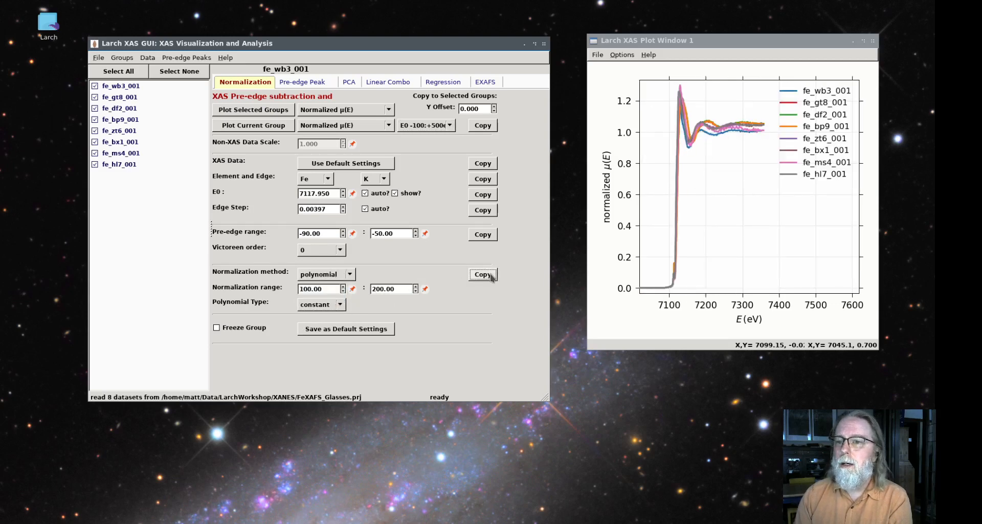
click(237, 115)
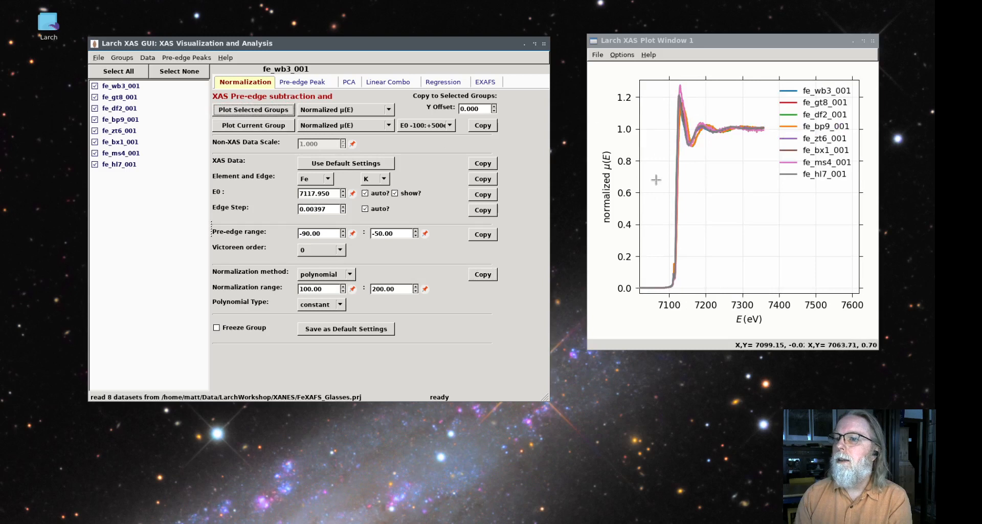
drag(656, 174, 780, 84)
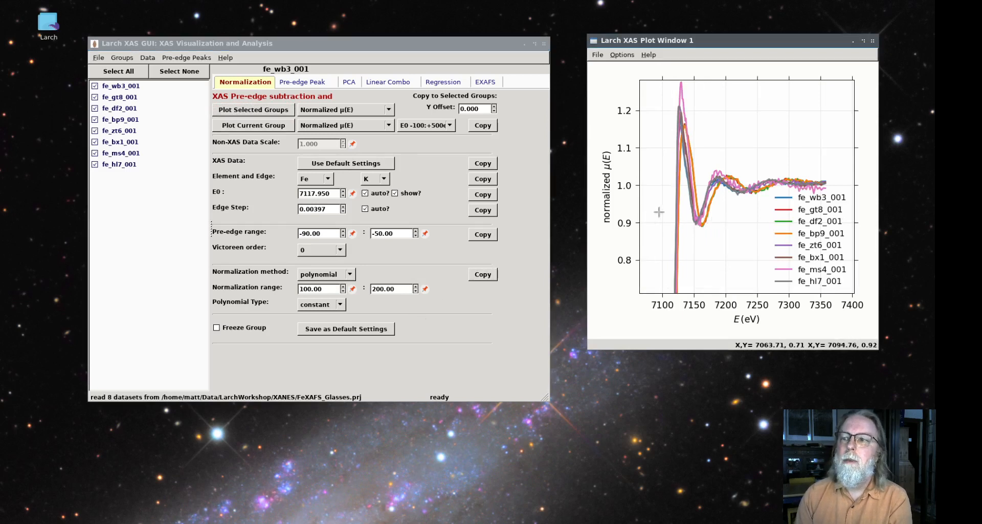
Fit a Linear+Lorentzian pre-edge baseline to the normalized μ(E) of group fe_wb3_001
click(109, 86)
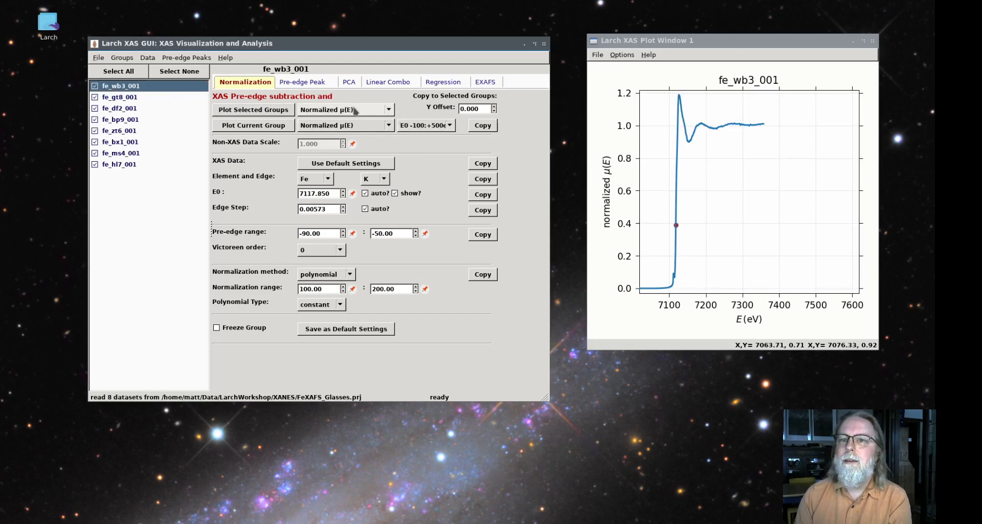
click(305, 83)
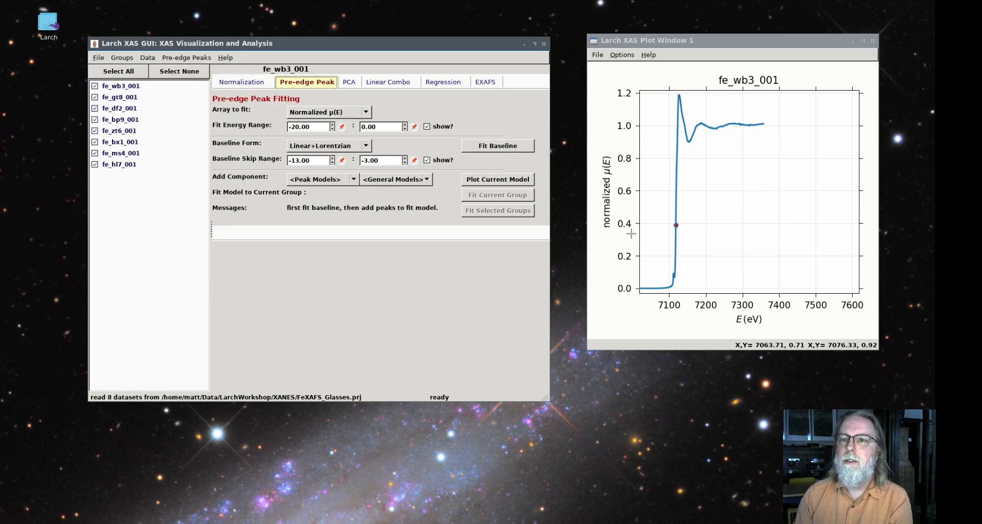
drag(657, 293, 680, 176)
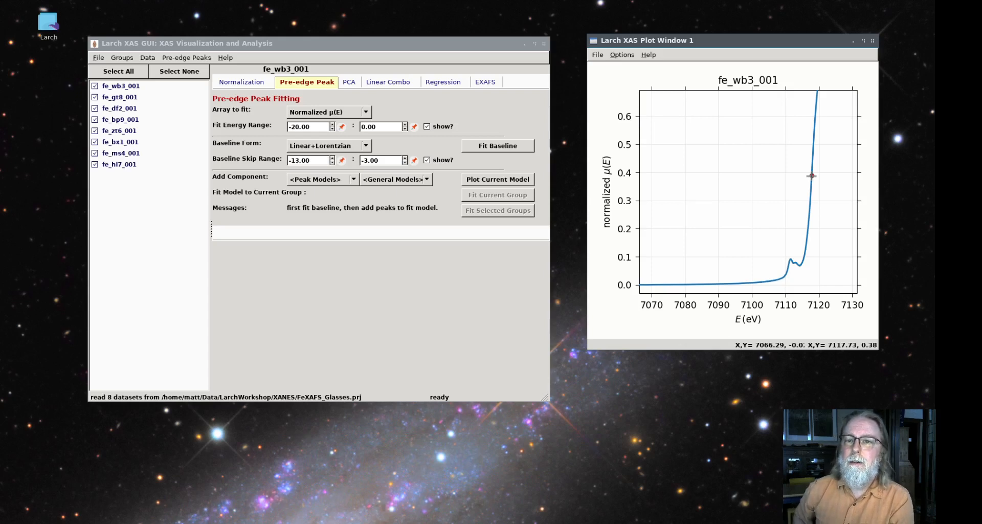
click(499, 148)
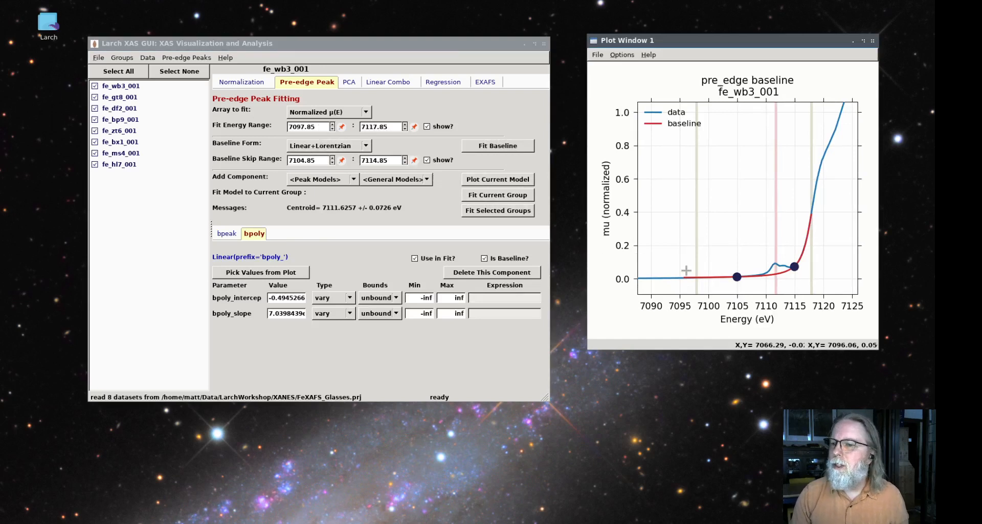
Refit the baseline with a fit energy range of 7100 to 7117 and a skip range of 7107.86 to 7115.27
click(326, 126)
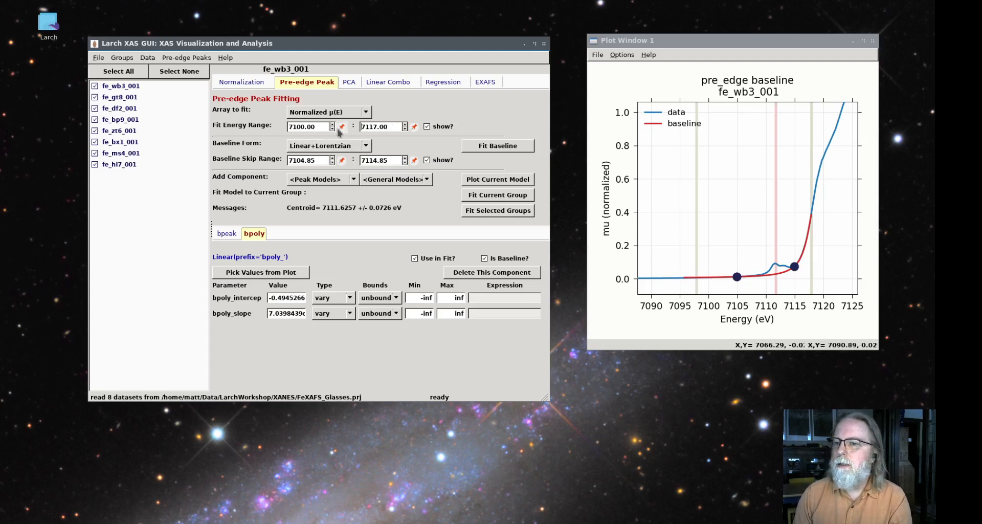
click(478, 147)
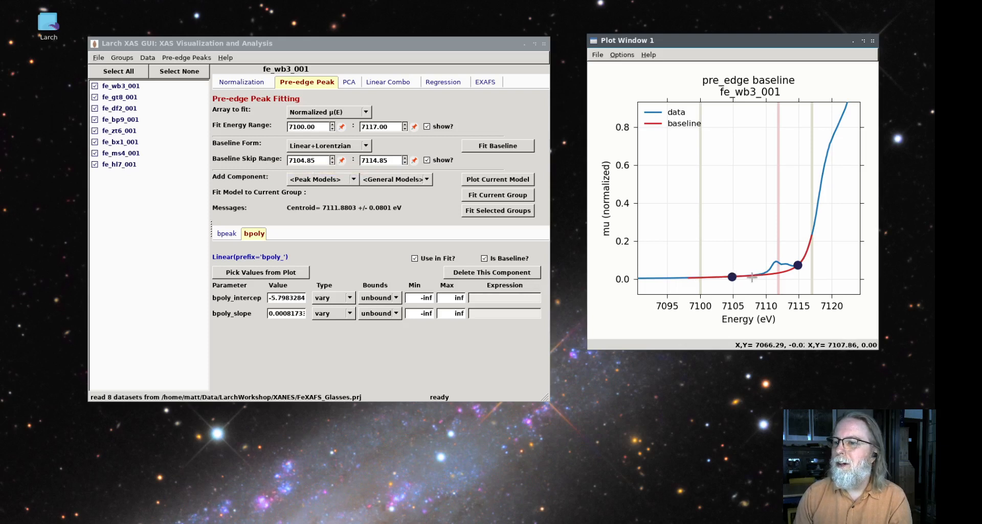
click(342, 161)
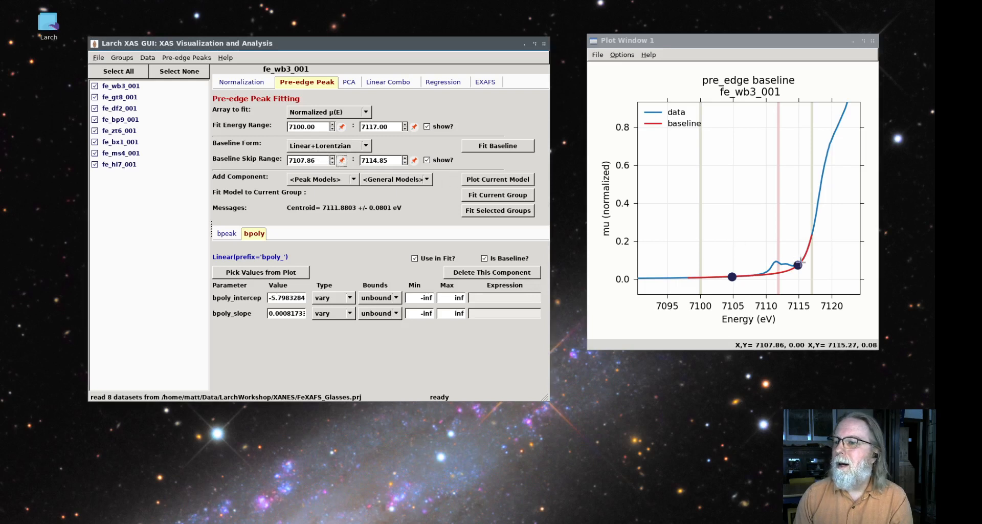
click(414, 161)
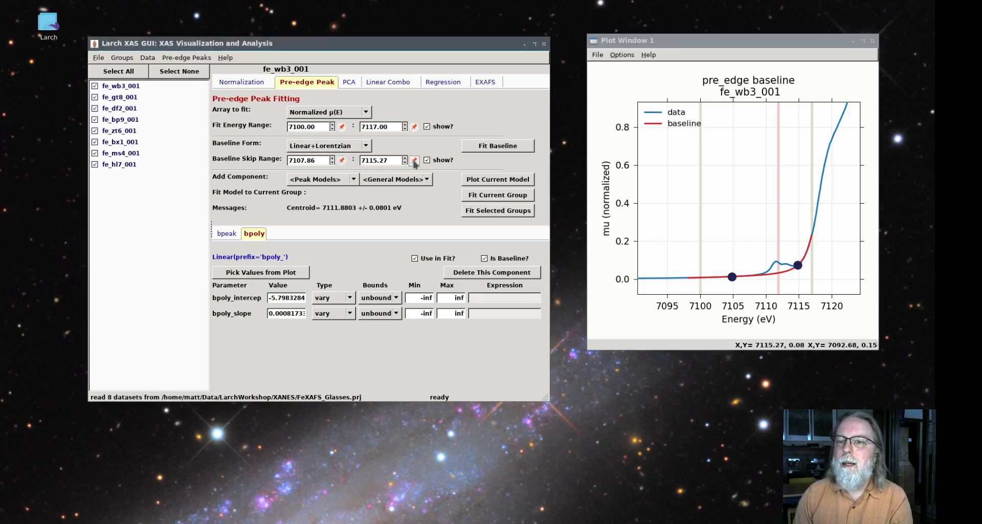
click(497, 146)
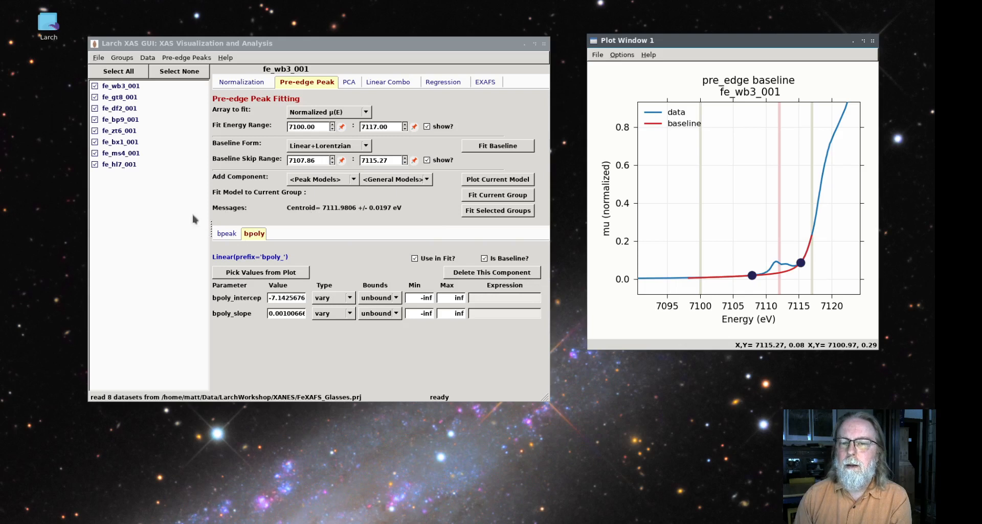
Review the parameters of the bpeak and bpoly baseline components, and look through the available general models
click(228, 234)
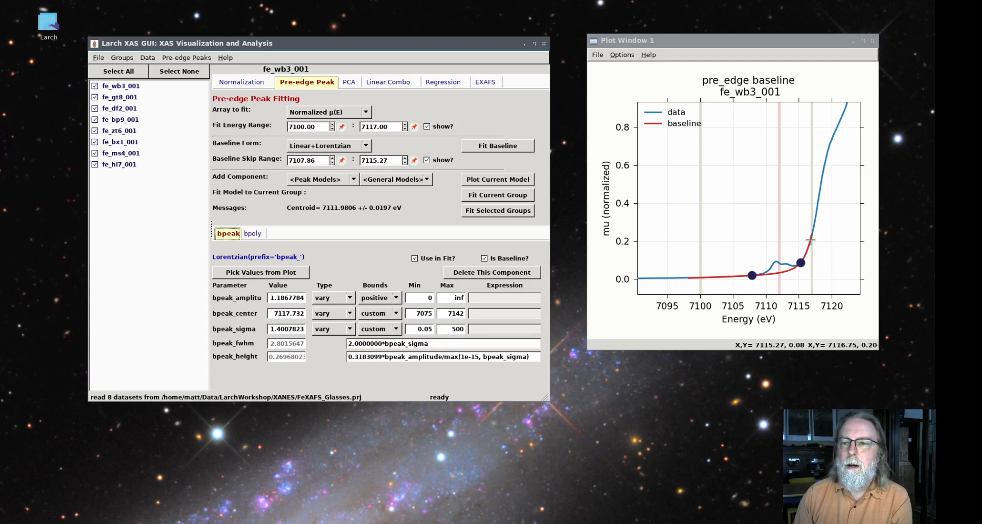
click(253, 234)
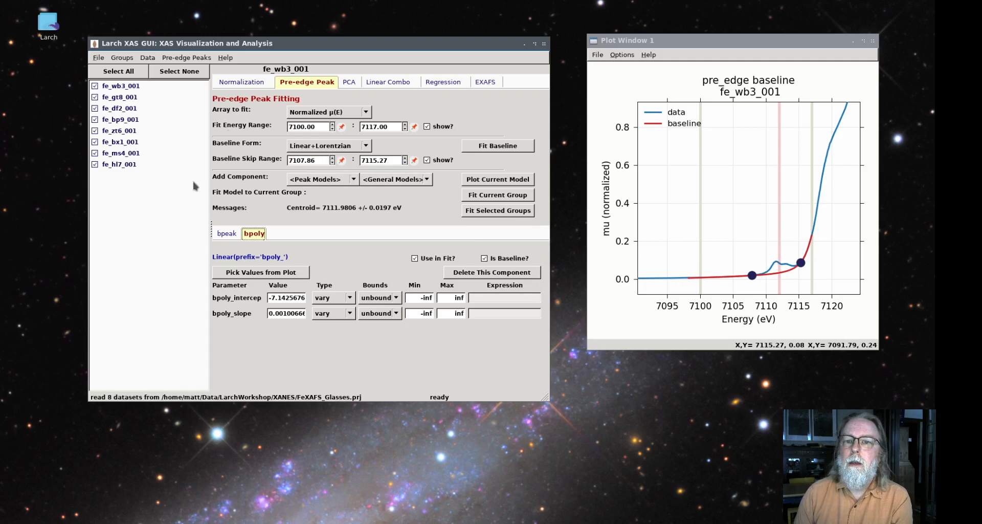
click(398, 180)
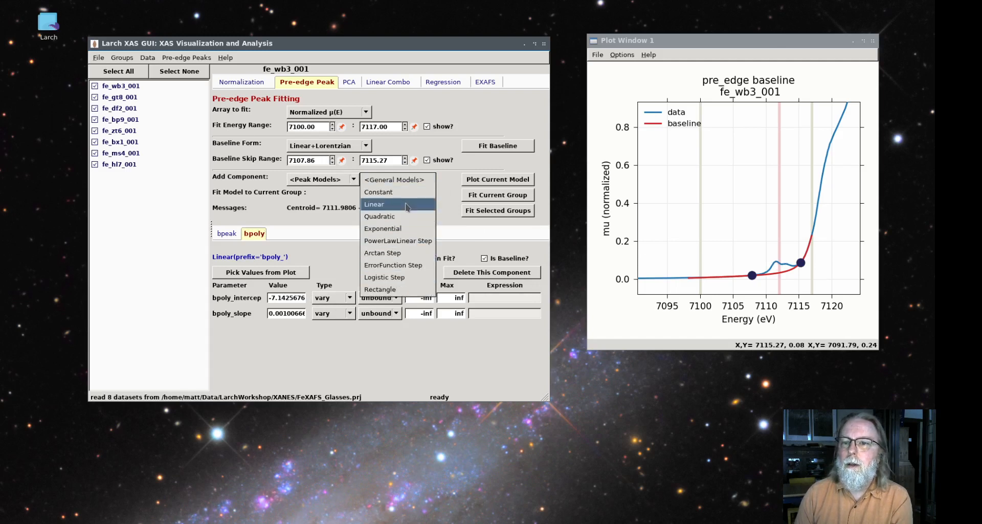
click(412, 181)
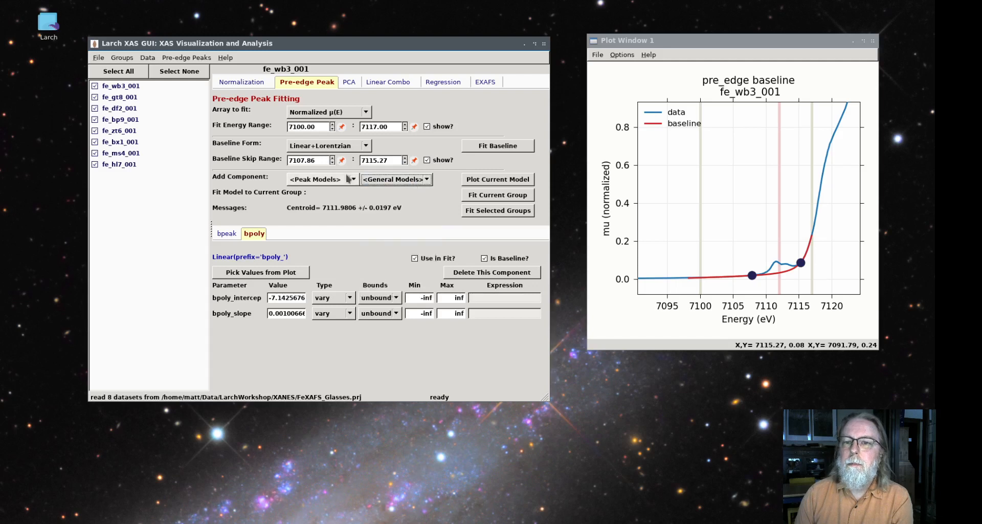
Add a Gaussian peak component and guess its initial values from the first pre-edge peak on the plot, up to about 7112.4 eV
click(349, 180)
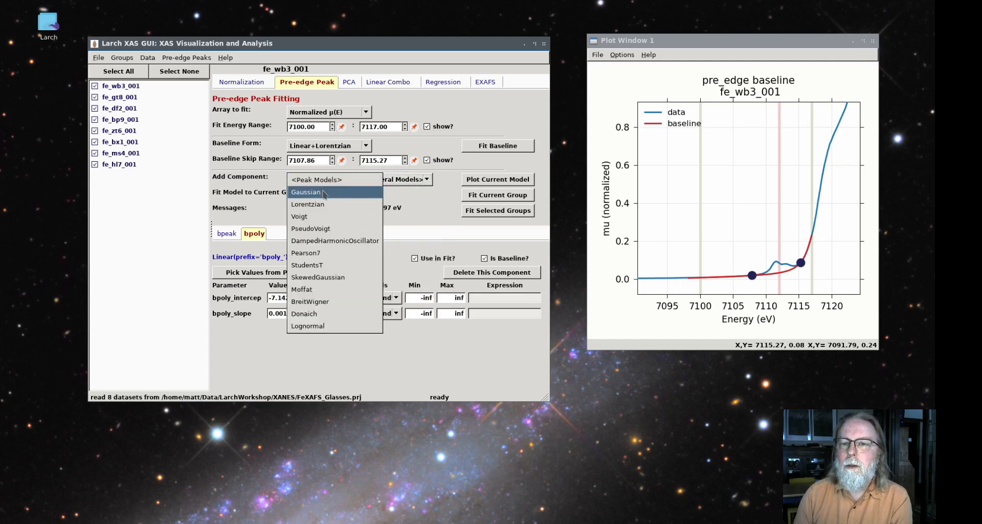
click(324, 193)
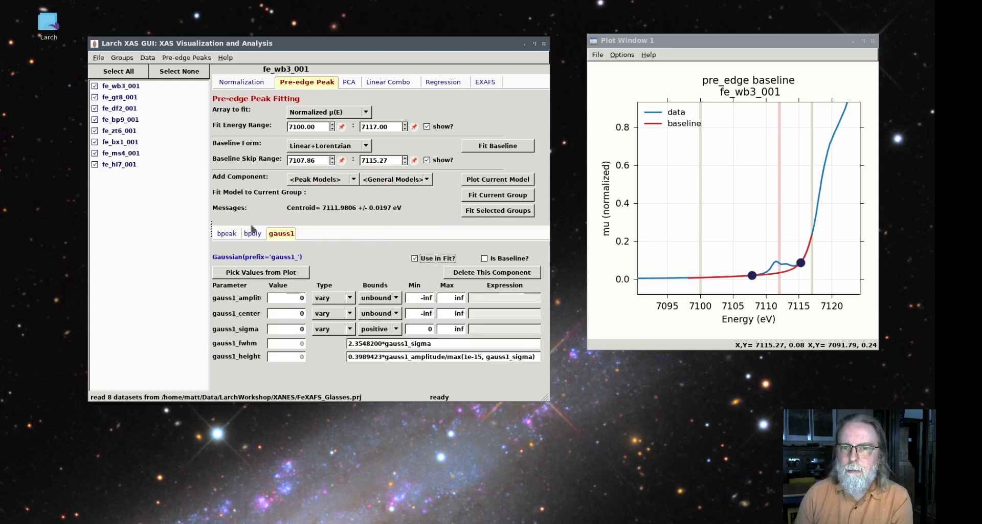
click(288, 235)
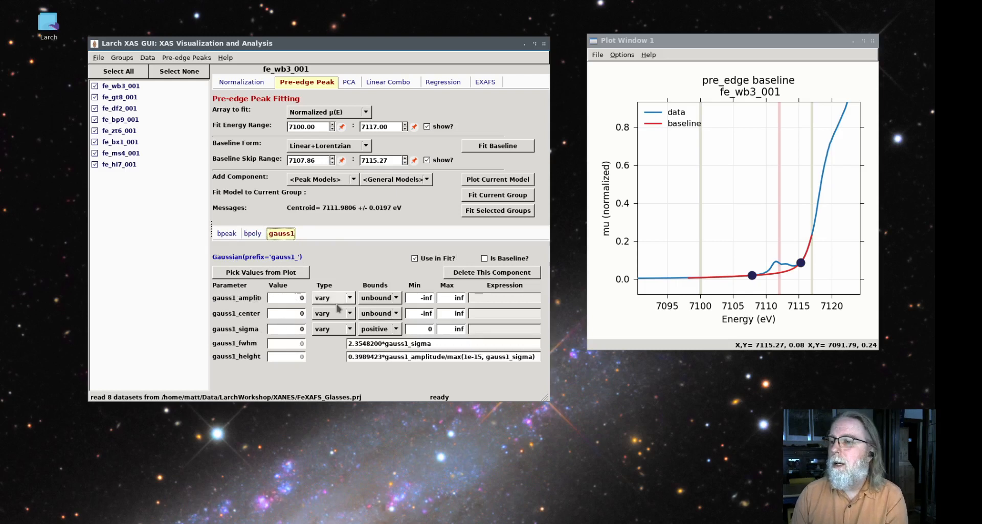
click(259, 273)
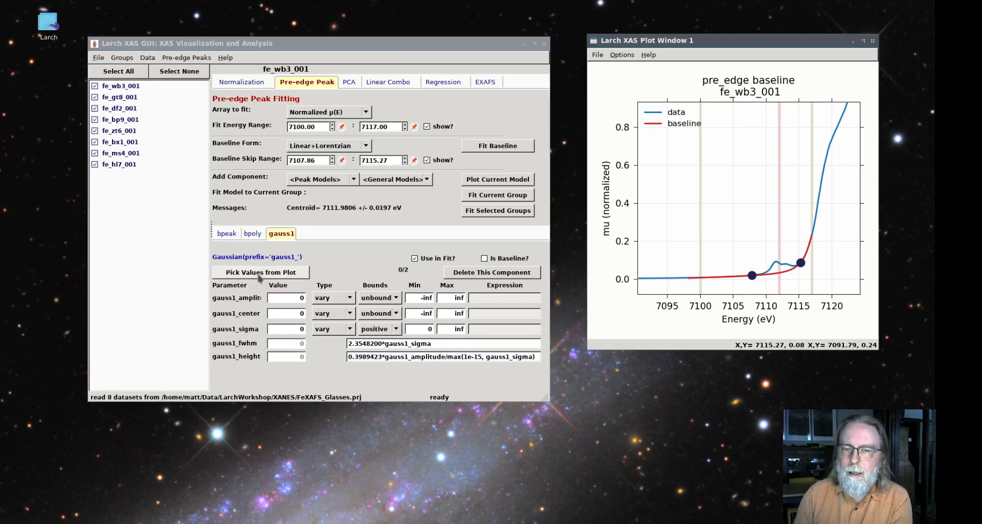
click(777, 261)
click(781, 259)
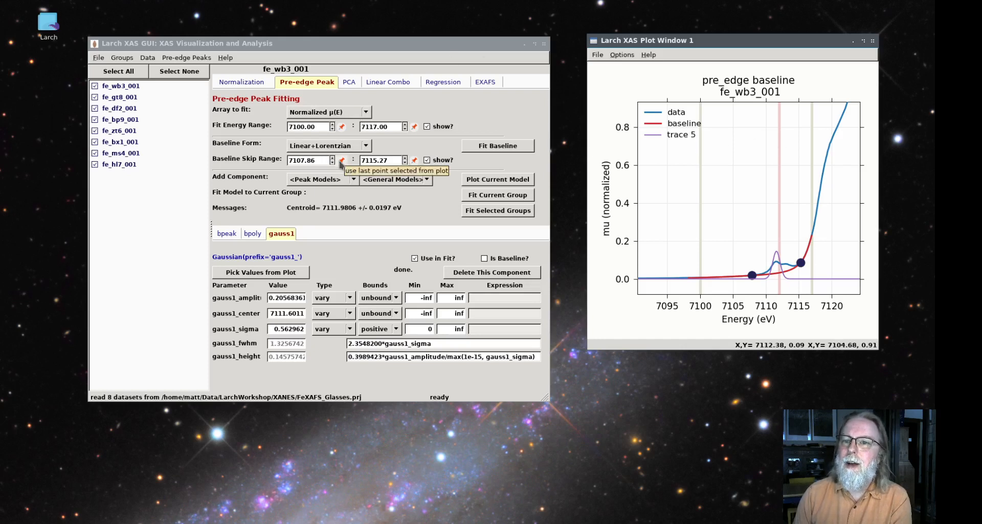
click(293, 276)
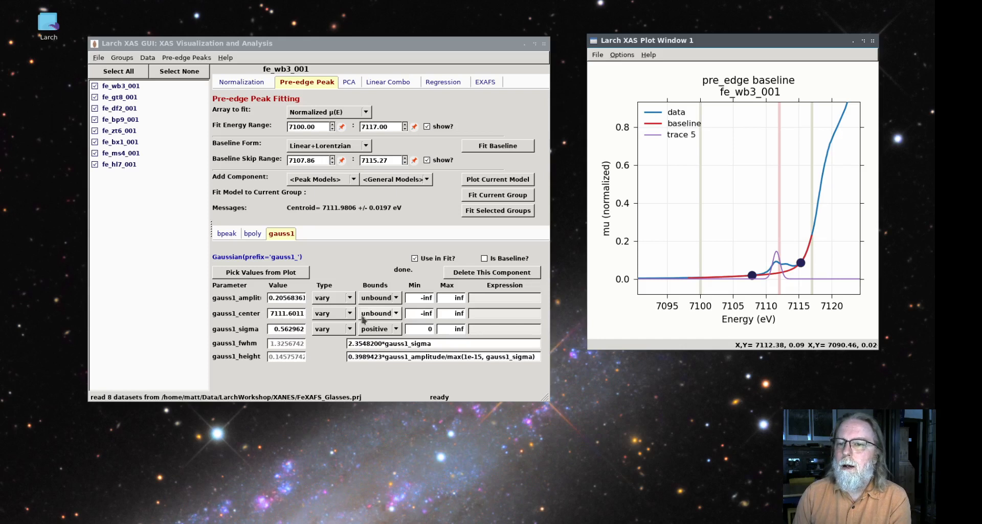
Keep the gauss1 amplitude varying with positive bounds, and fit the model to the current group
click(330, 299)
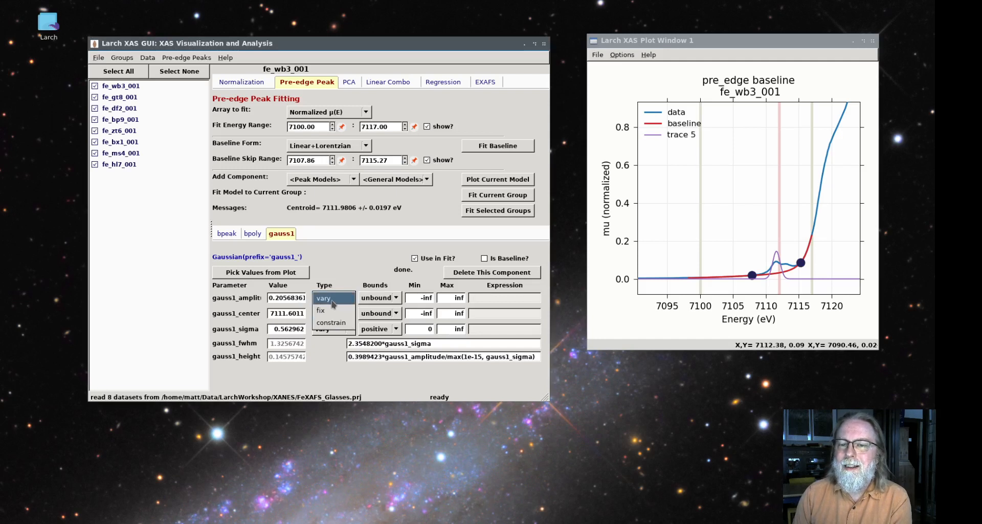
click(332, 302)
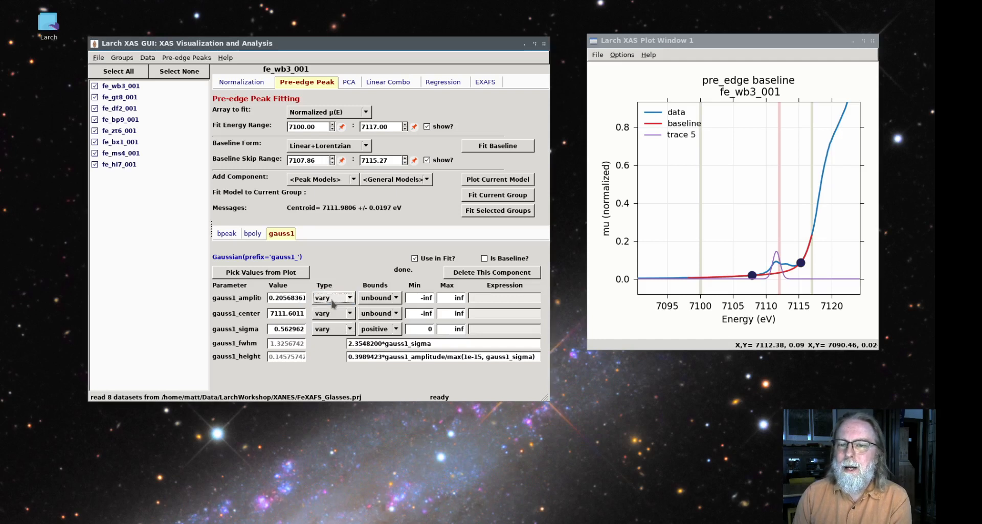
click(390, 298)
click(376, 308)
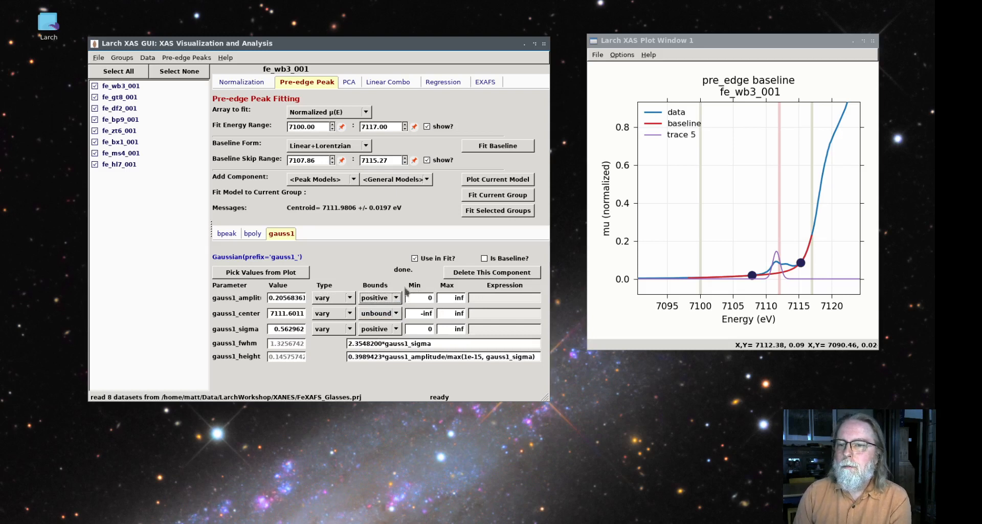
click(532, 199)
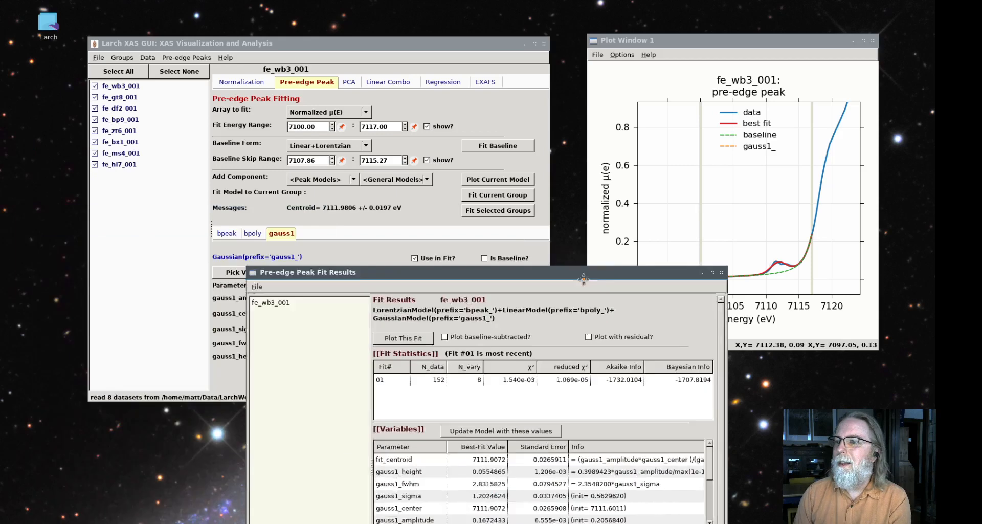
Examine the fit statistics of fe_wb3_001 and the correlations of the gauss1 center, fwhm and height
drag(574, 274, 698, 131)
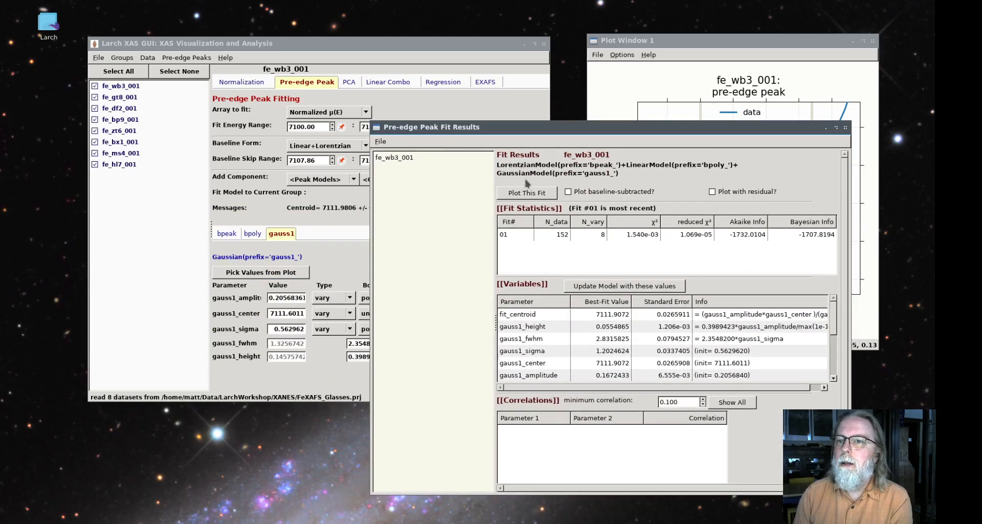
click(519, 237)
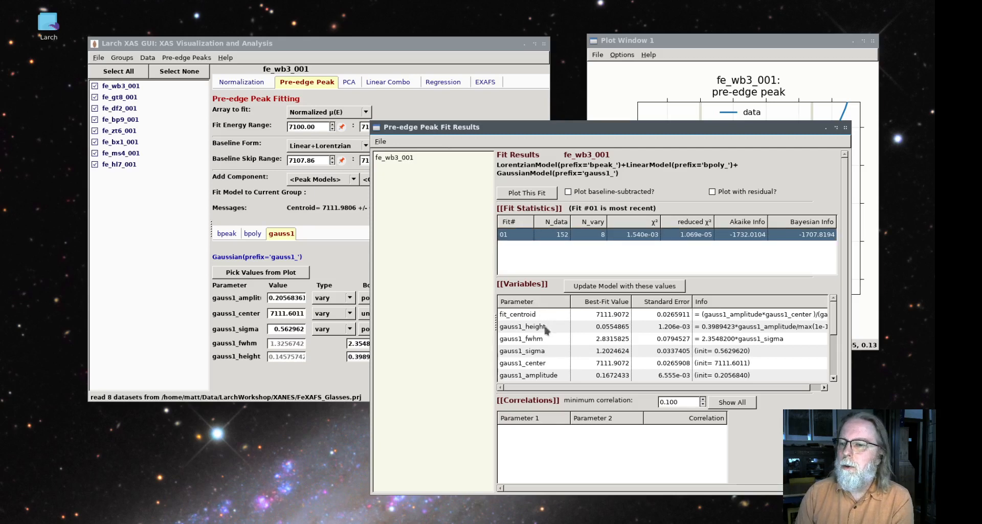
drag(498, 128, 235, 107)
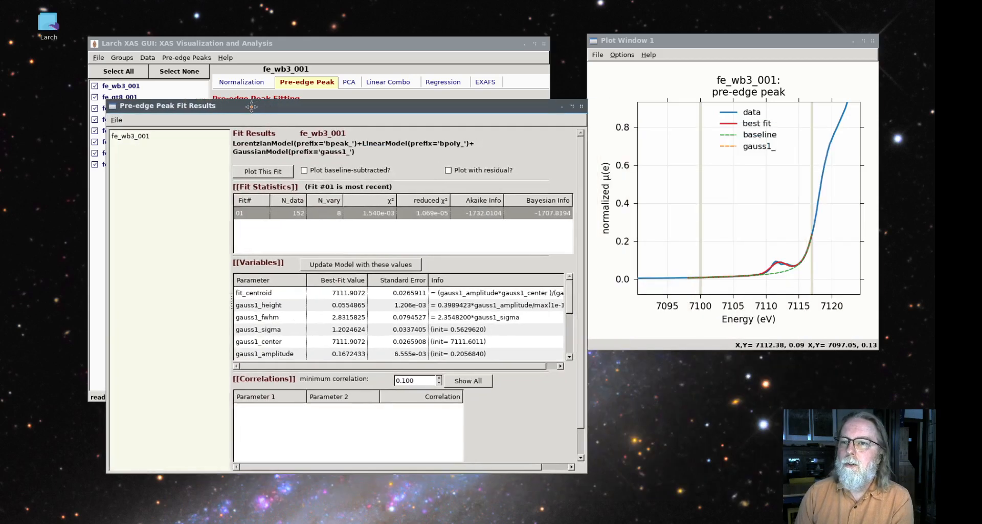
click(272, 343)
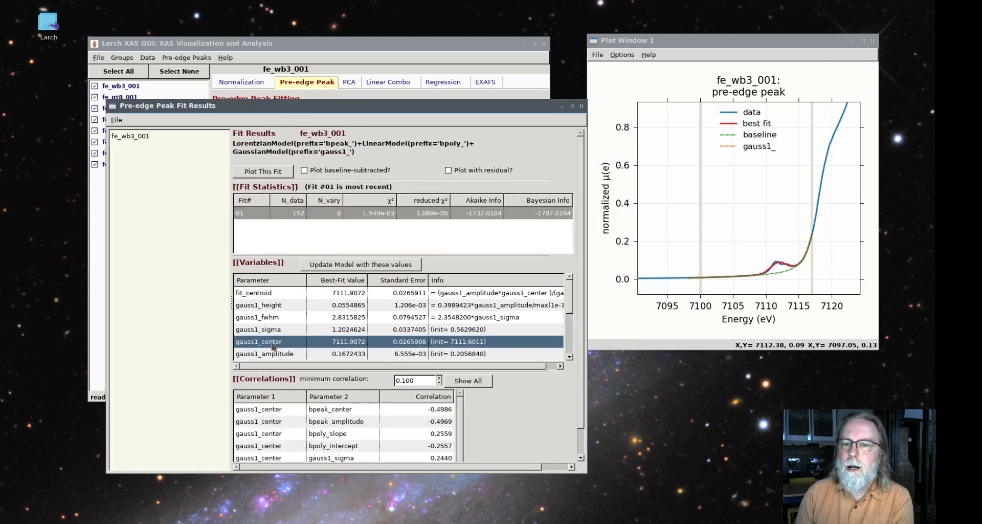
click(266, 319)
click(268, 306)
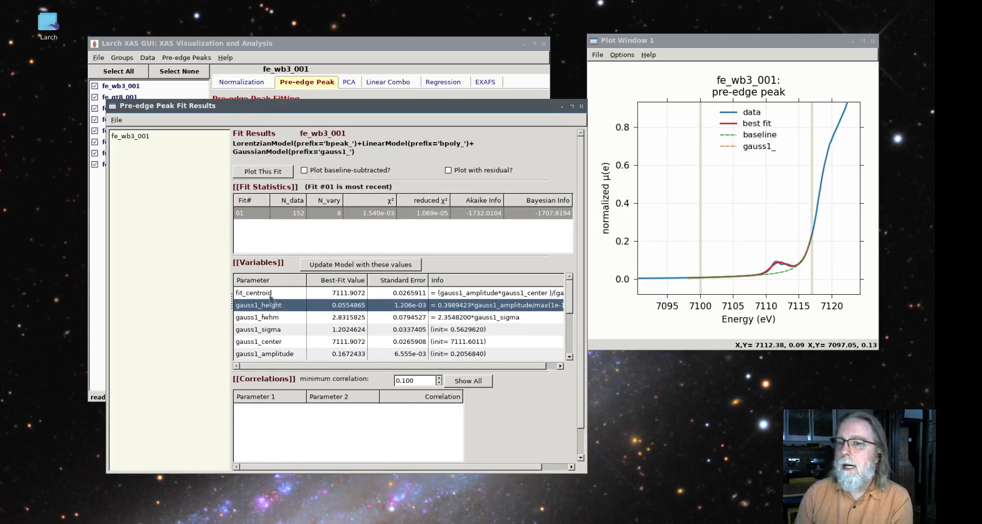
Plot this fit, inspect the pre-edge peak region closely, and check the correlations of the gauss1 amplitude
click(282, 173)
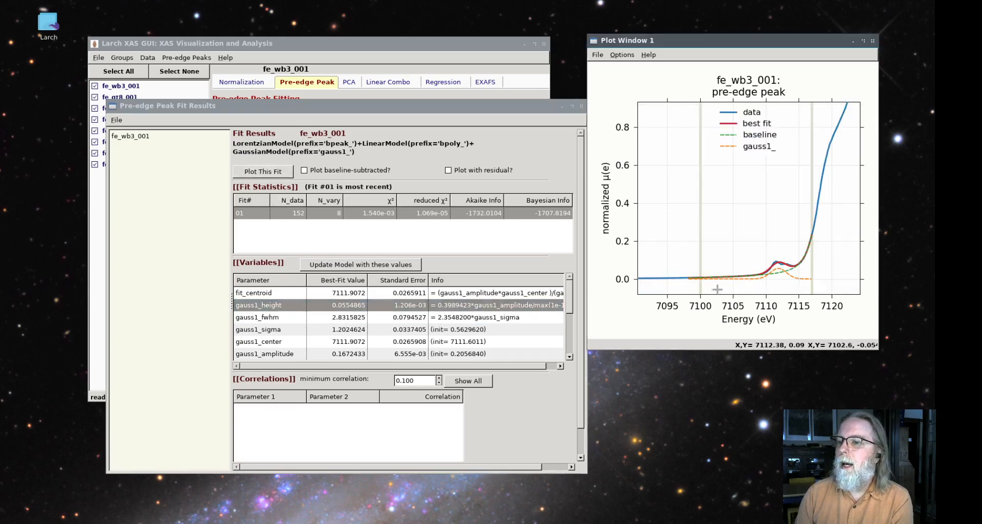
drag(707, 287, 813, 239)
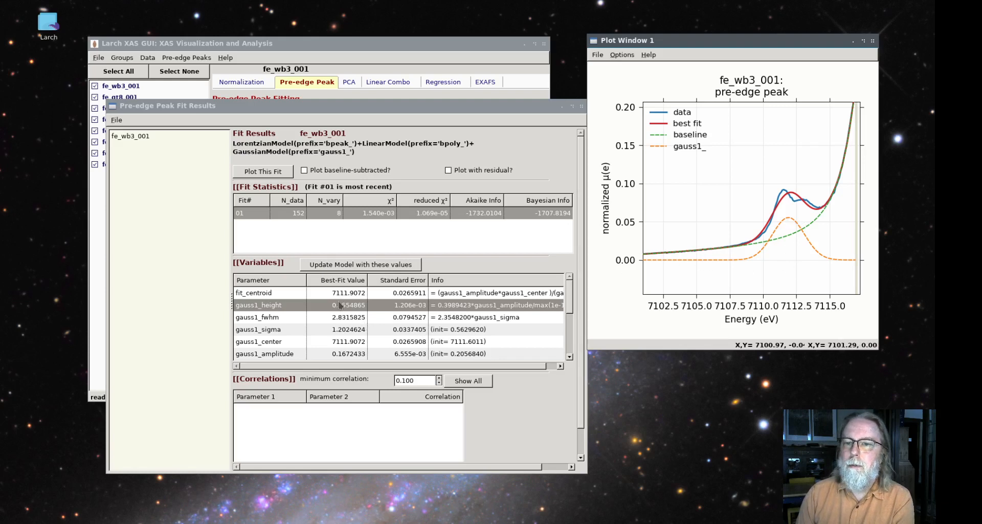
click(280, 354)
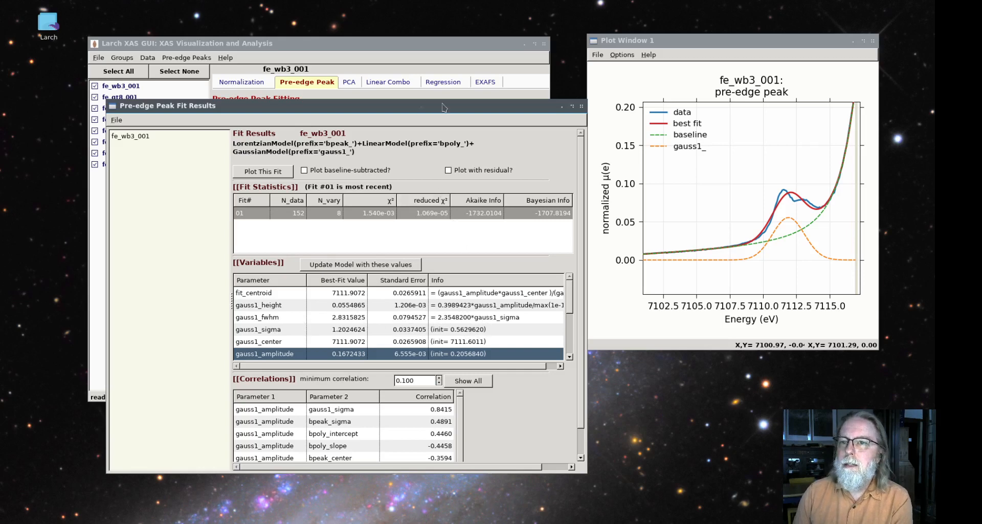
Add a second Gaussian component and guess its initial values from the second pre-edge peak, about 7113 to 7113.8 eV
drag(443, 107, 741, 291)
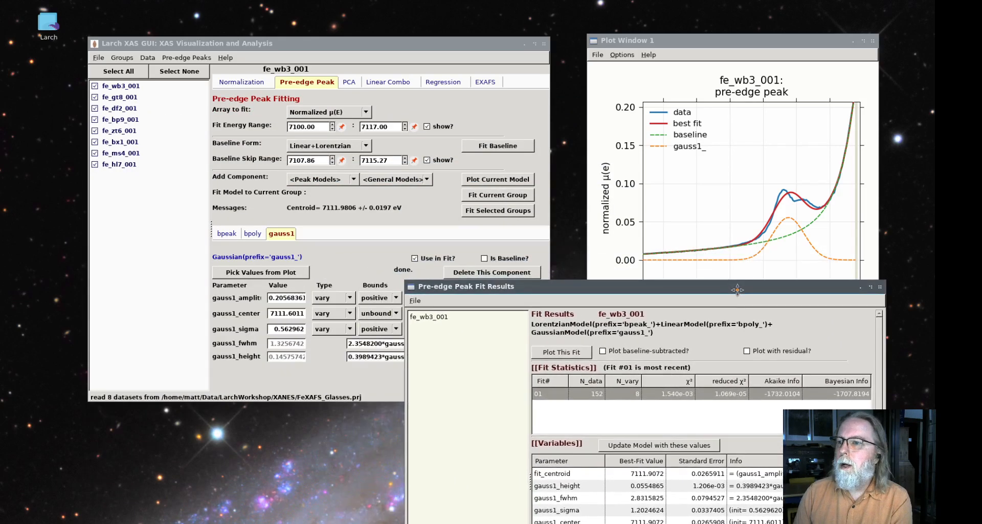
click(420, 225)
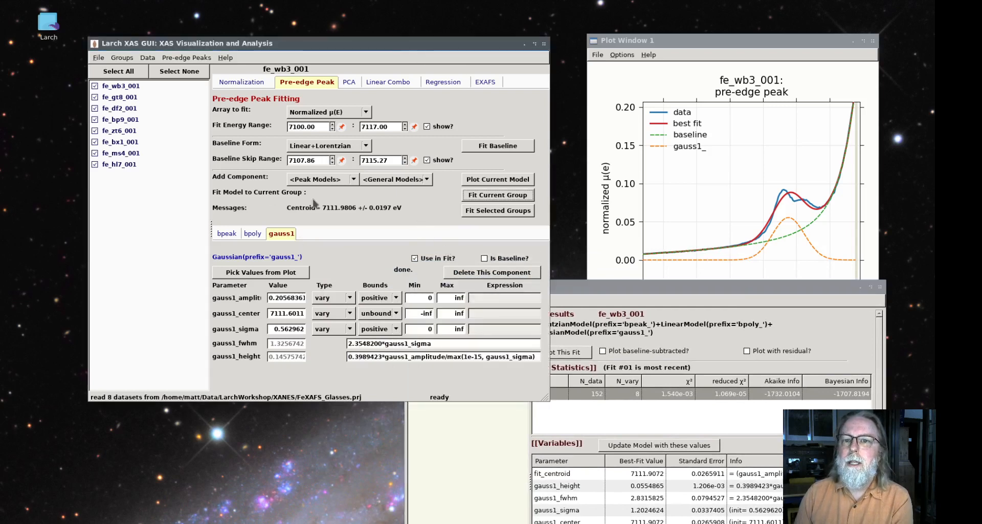
click(330, 180)
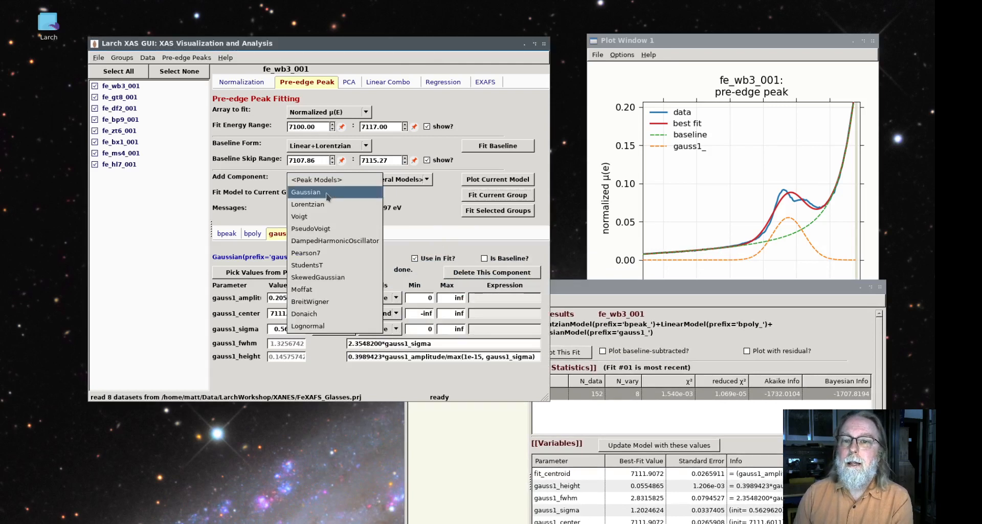
click(328, 193)
click(282, 235)
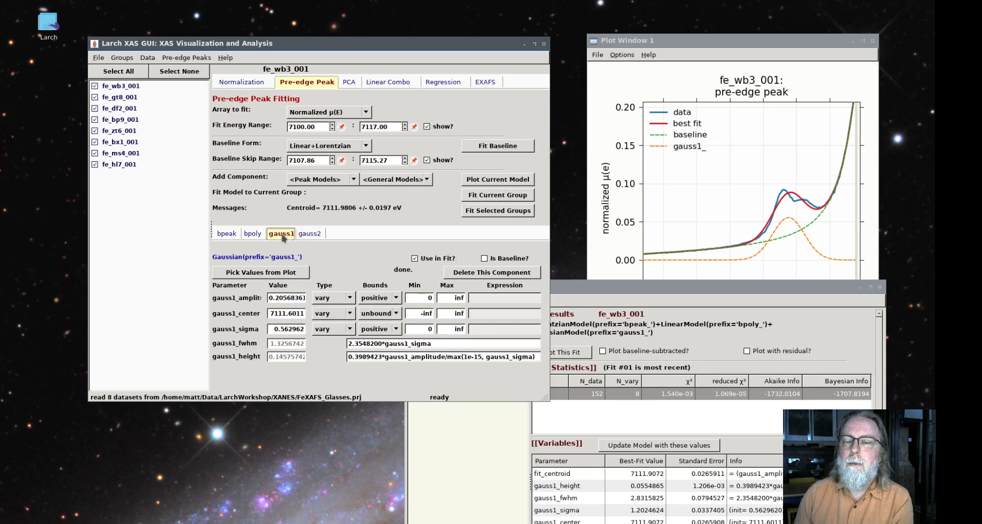
click(309, 234)
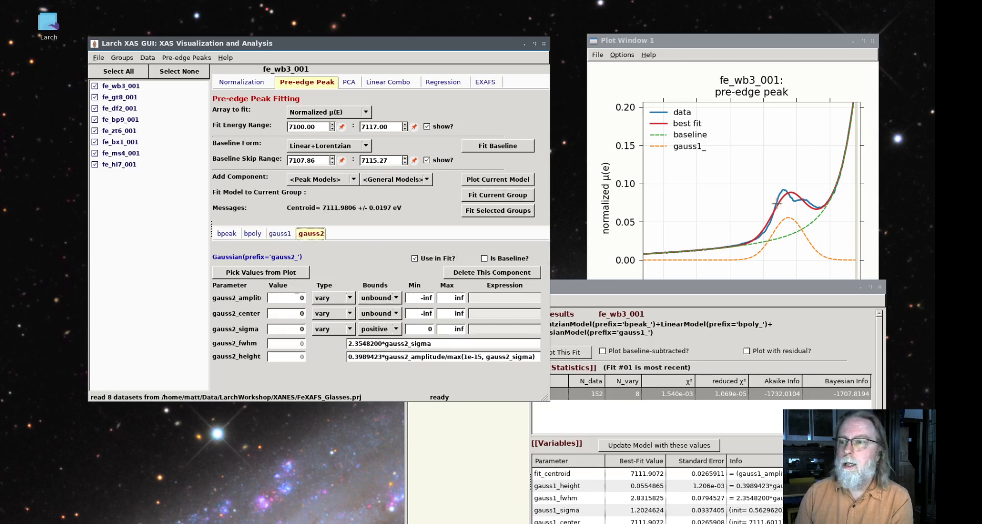
click(278, 273)
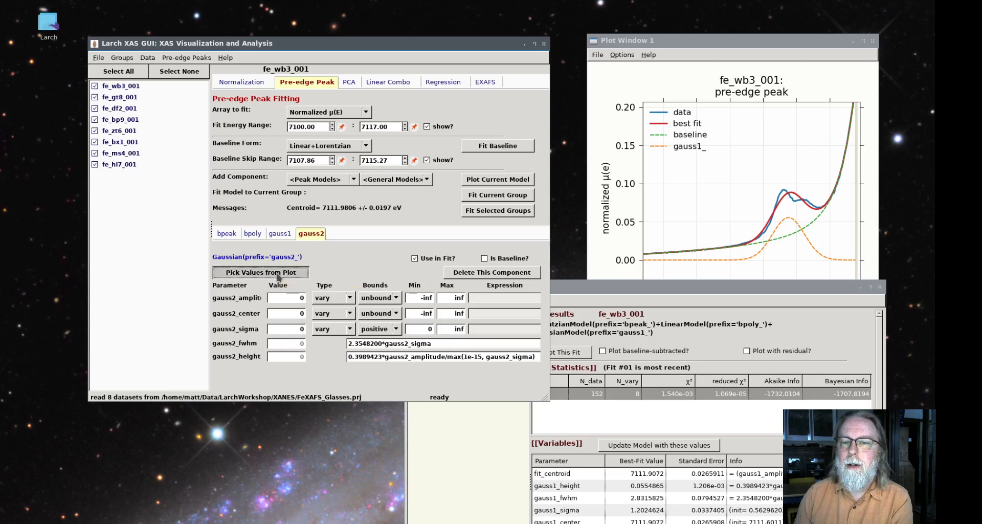
click(804, 196)
click(814, 195)
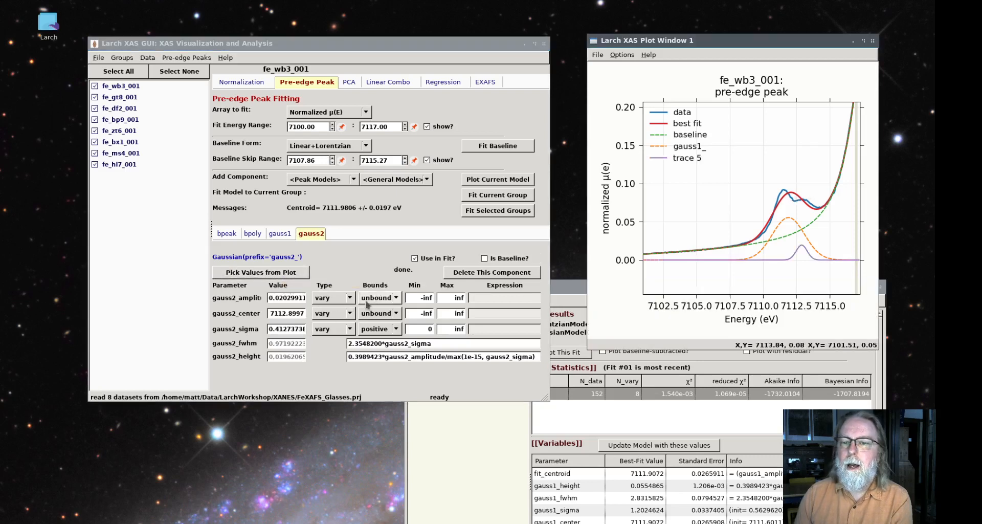
Set the gauss2 amplitude bounds to positive and plot the current model around the pre-edge peaks
click(389, 298)
click(385, 310)
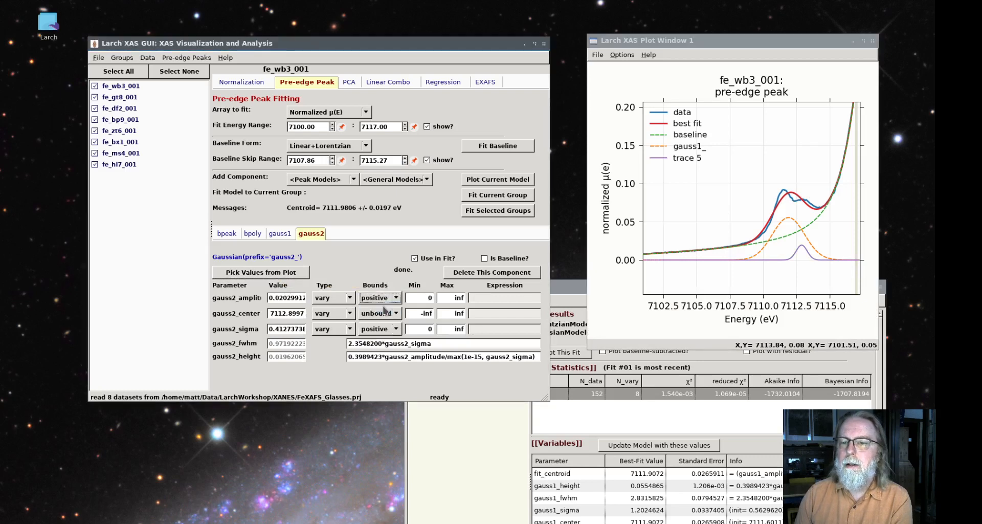
click(501, 180)
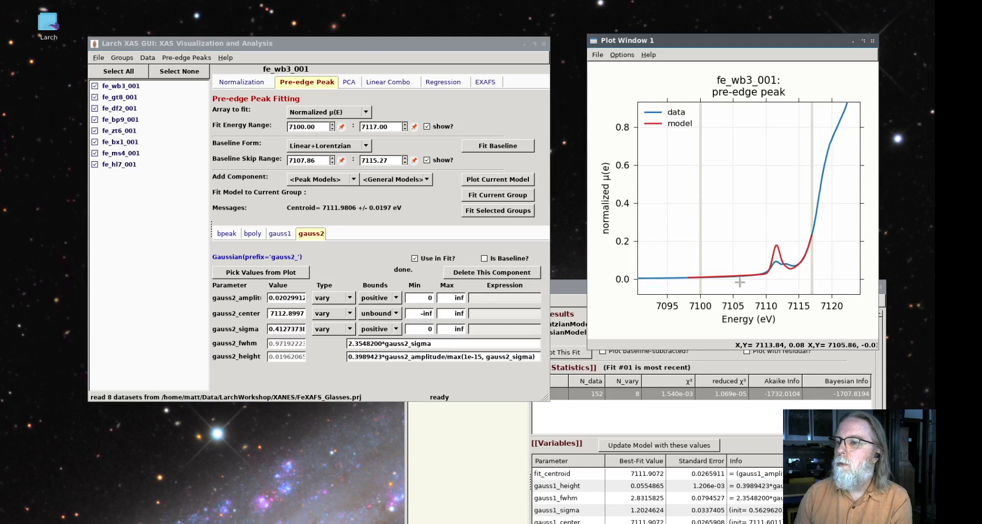
drag(739, 282, 833, 219)
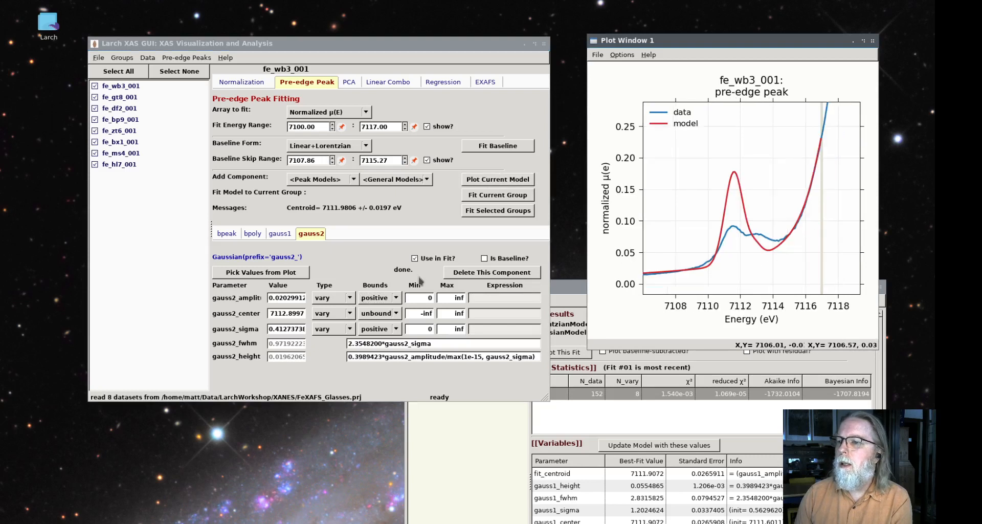
Set the gauss2 amplitude to 0.2029912 and replot the current model around the pre-edge peaks
click(282, 298)
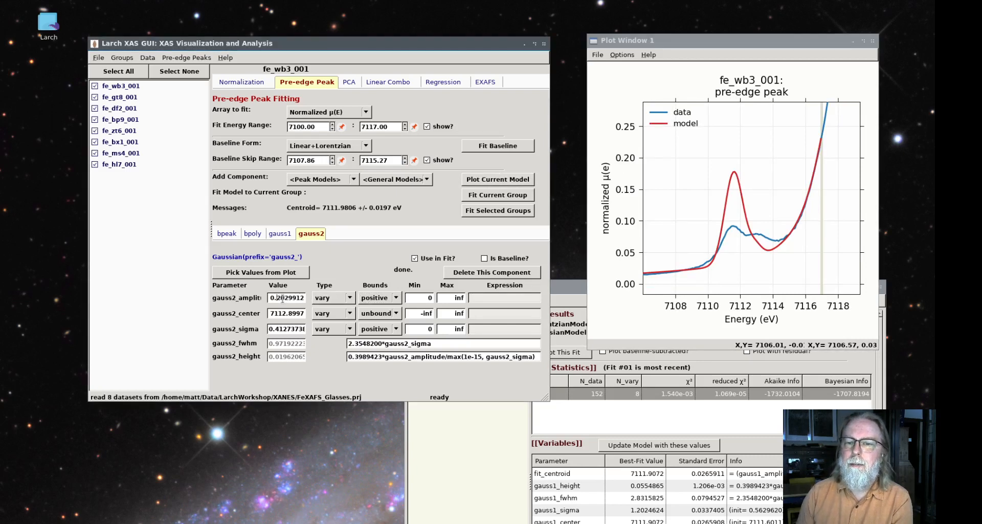
click(503, 184)
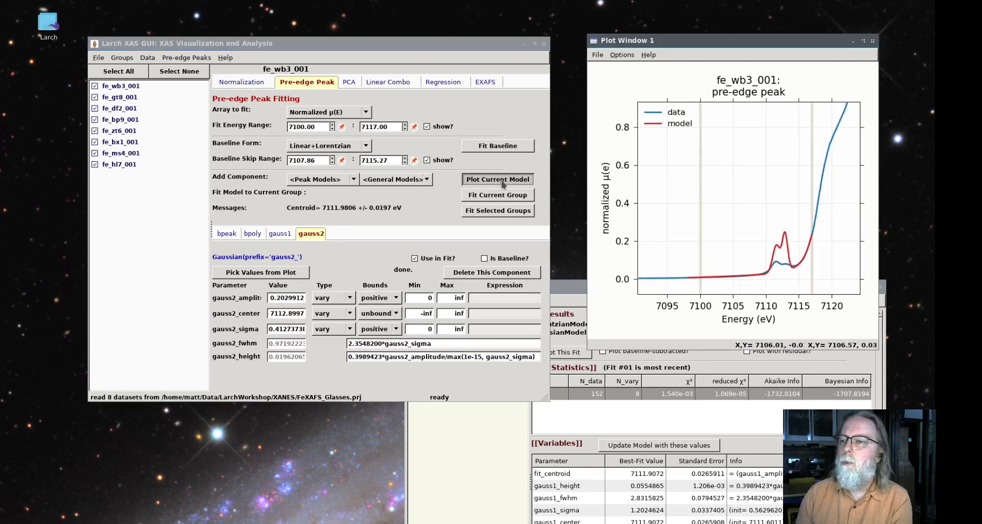
drag(756, 281, 819, 225)
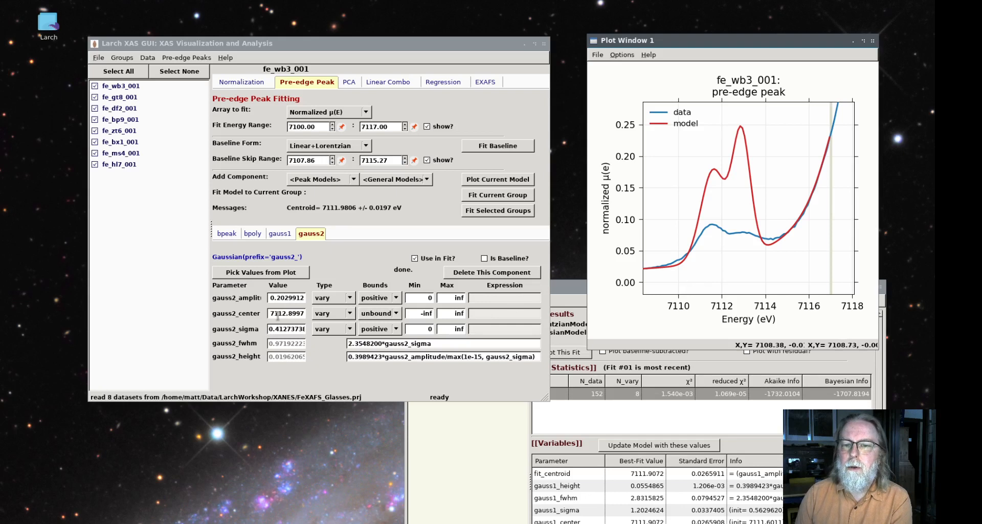
Set the maximum bound of the gauss1 center to 7113
click(284, 235)
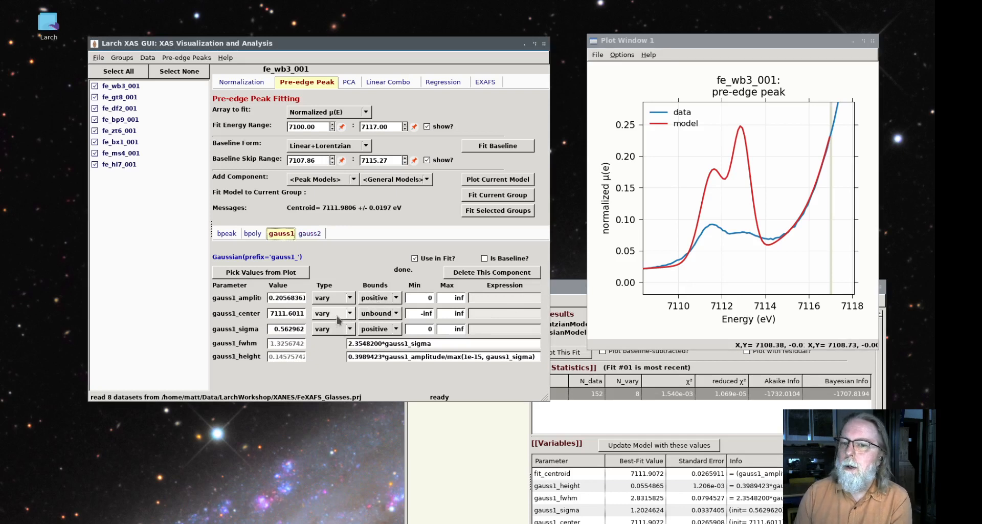
drag(452, 313, 477, 313)
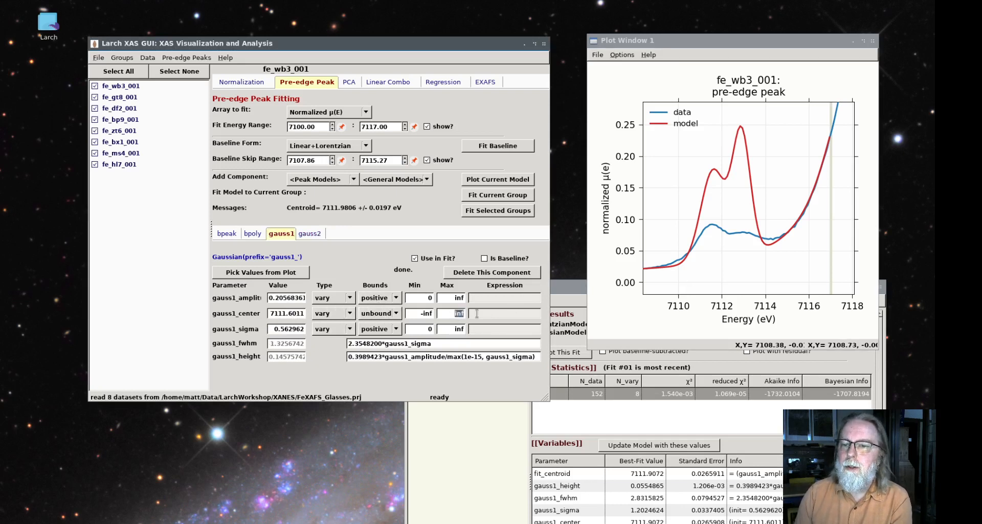
text(7113)
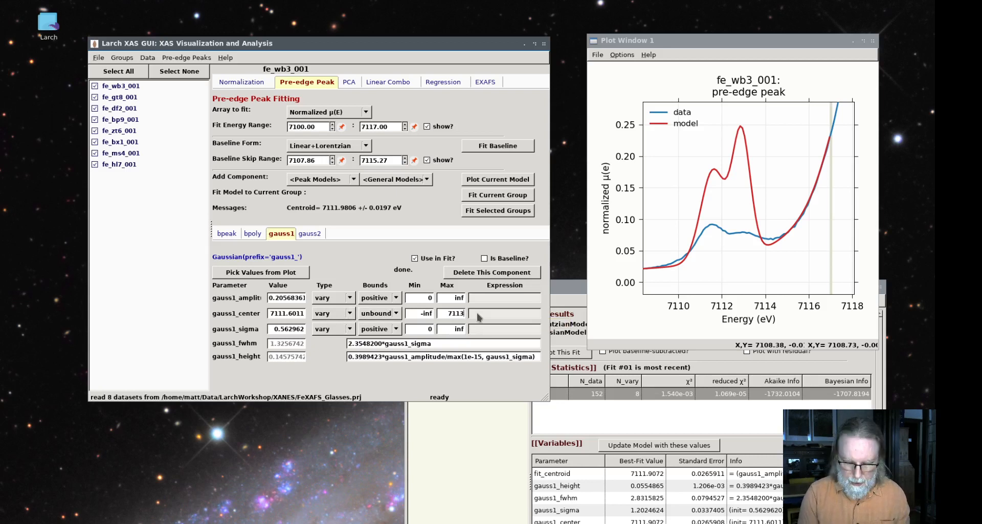
key(Return)
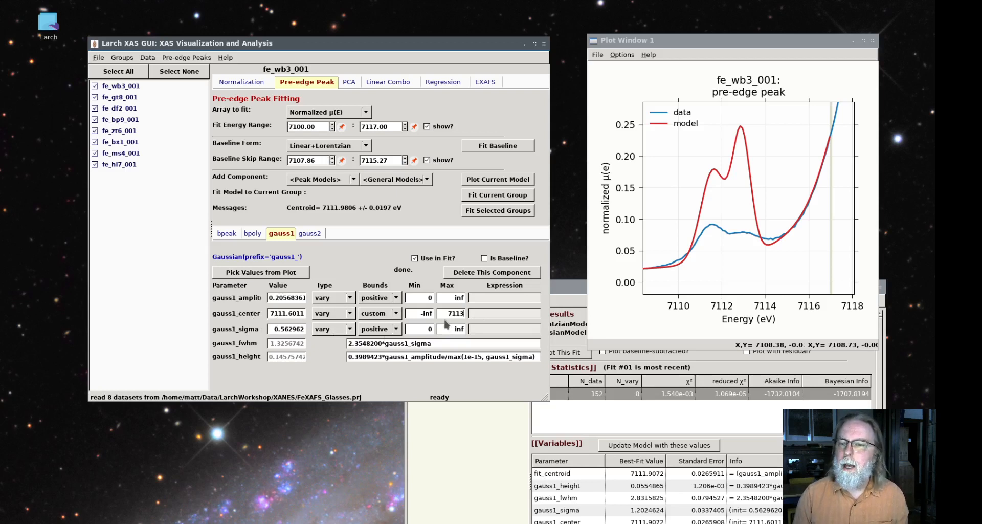
Set the minimum bound of the gauss2 center to 7112
click(306, 234)
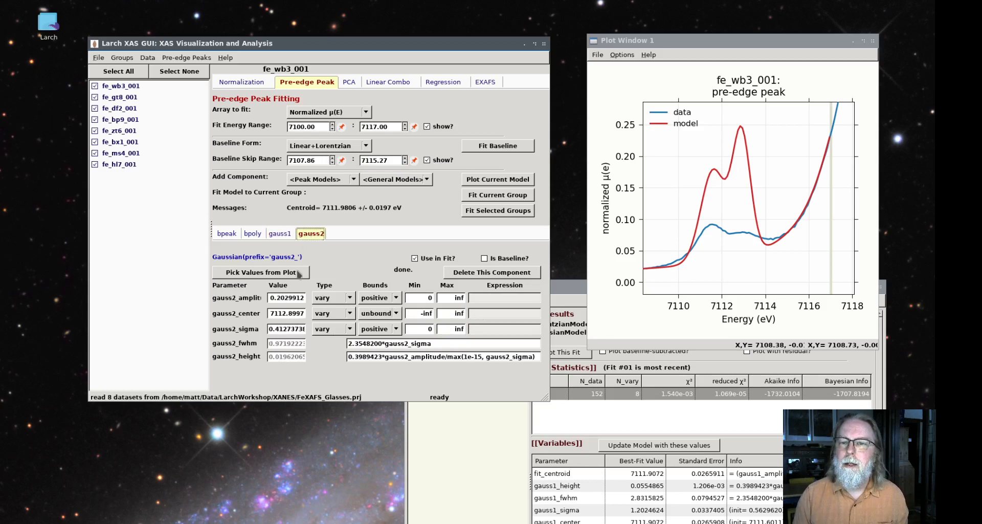
click(432, 311)
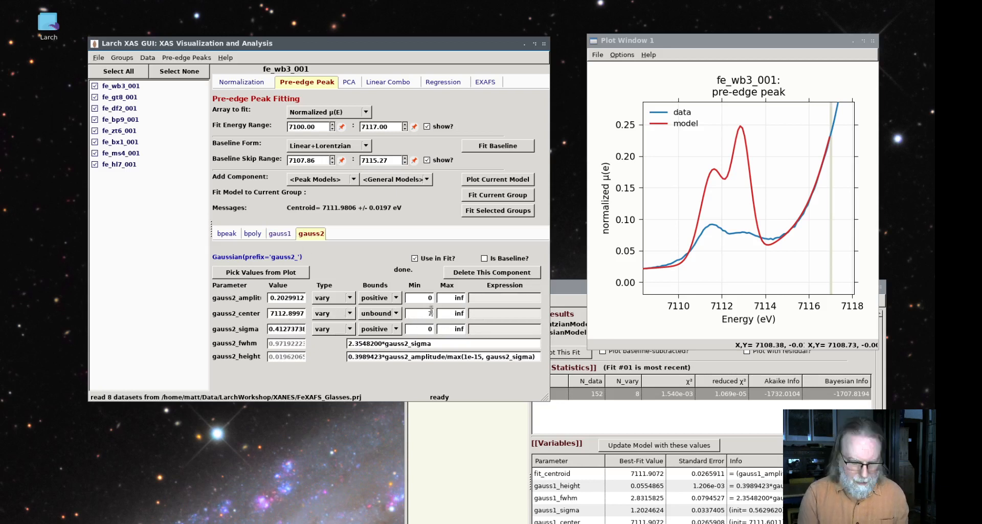
key(Return)
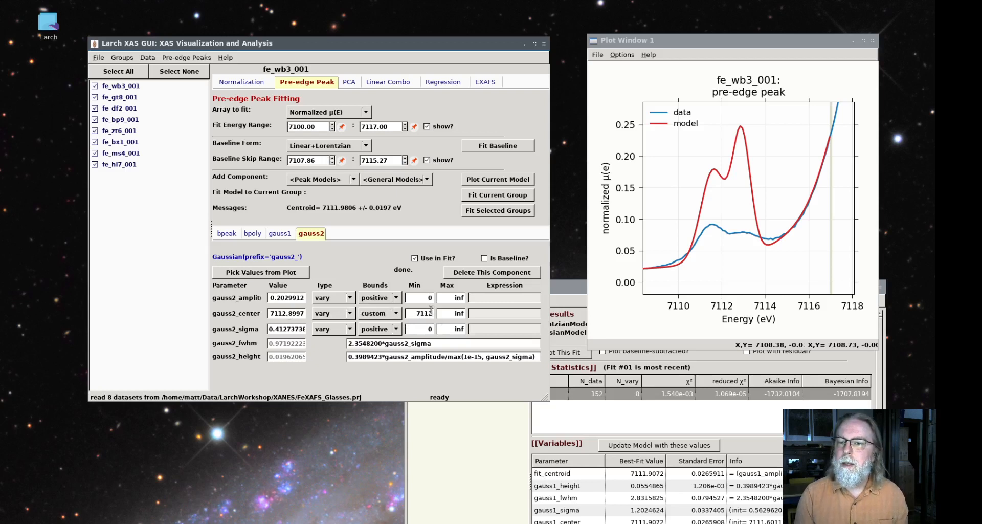
Fit the bounded two-Gaussian model to the current group fe_wb3_001 and arrange the fit results beside the plot
click(496, 199)
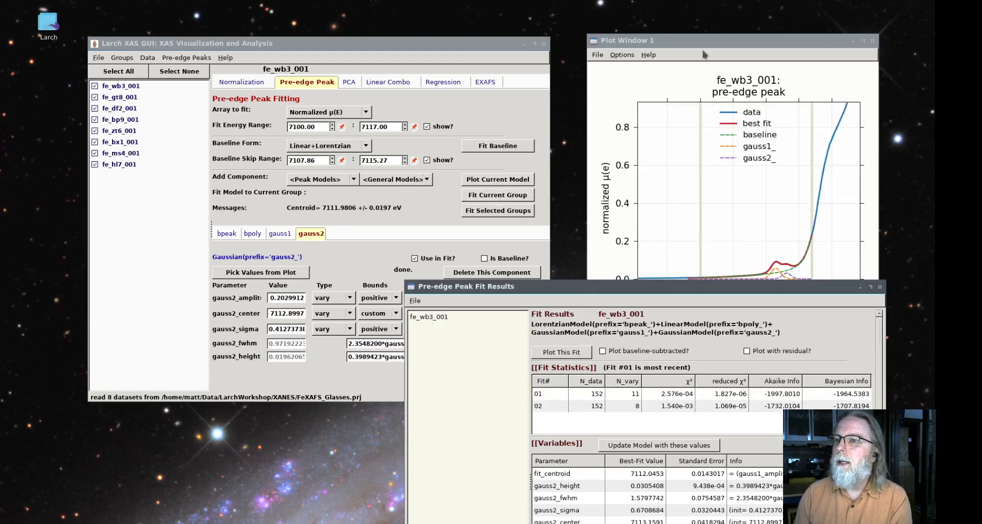
drag(743, 284, 808, 244)
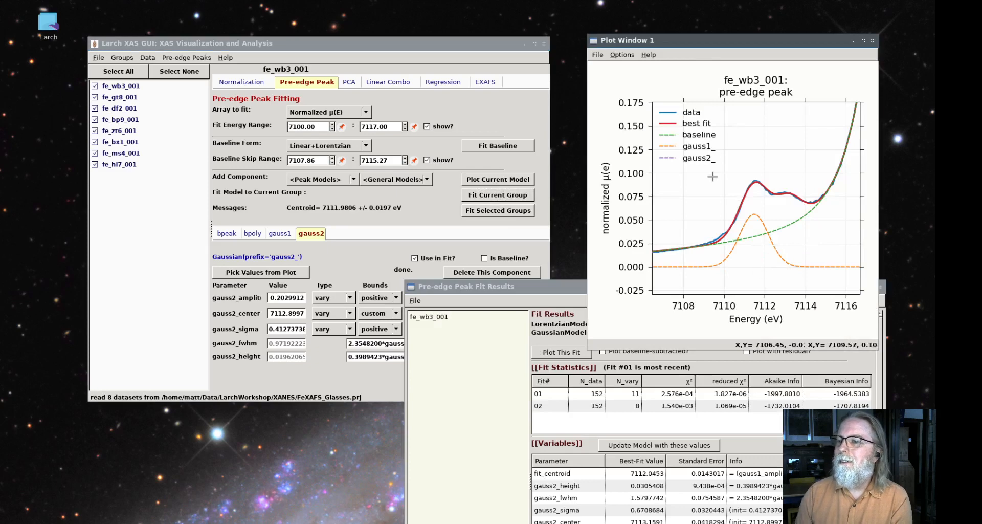
drag(572, 291, 302, 81)
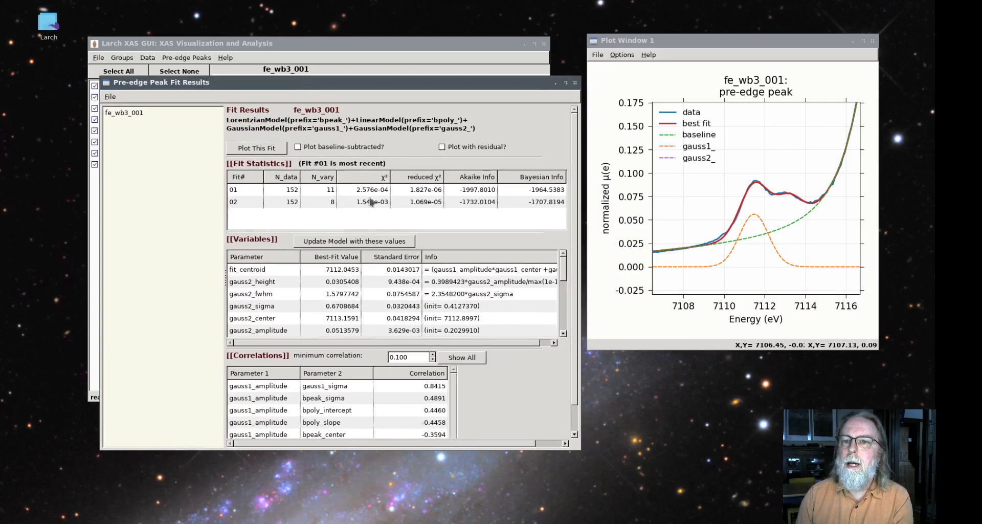
Compare the statistics of both fits and examine the best-fit values and correlations of the gauss2 and gauss1 centers
click(425, 199)
click(425, 190)
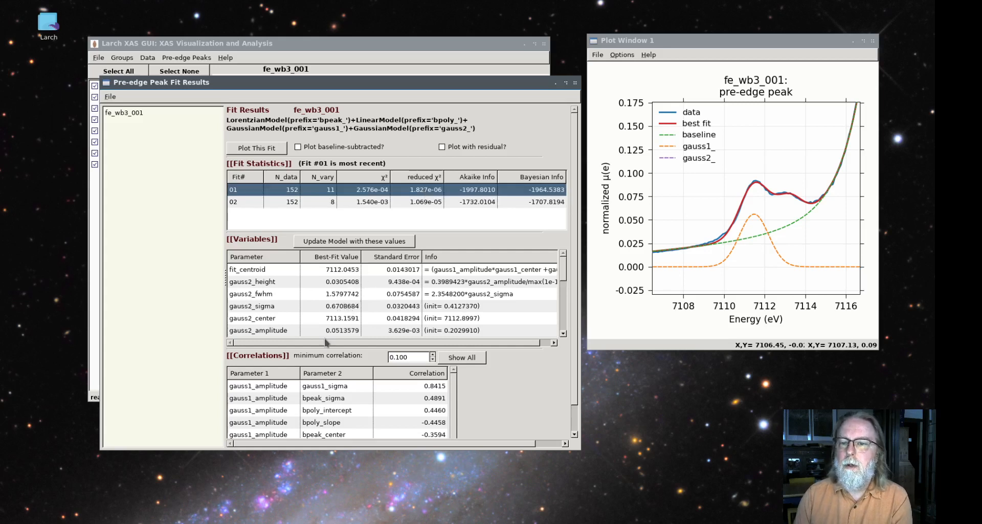
click(275, 323)
scroll(274, 325, down, 1)
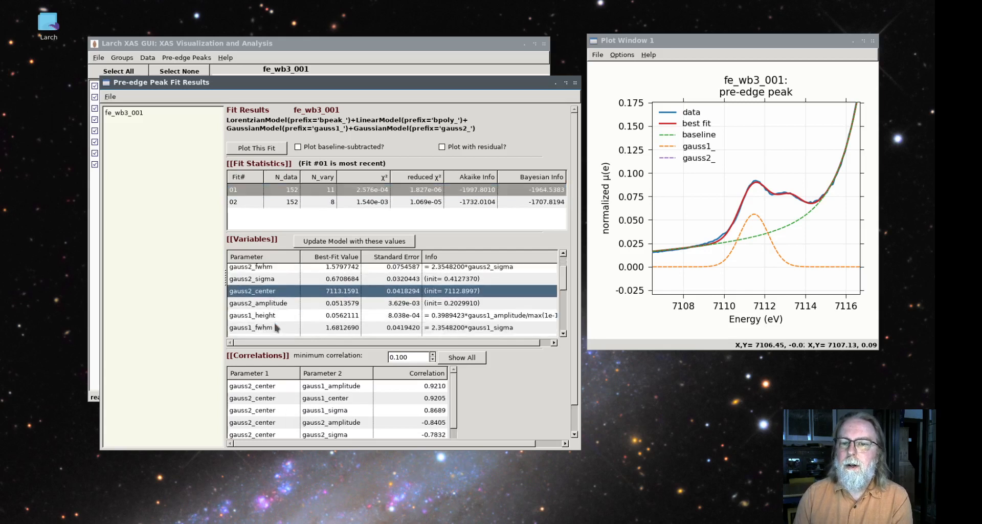
scroll(275, 318, down, 1)
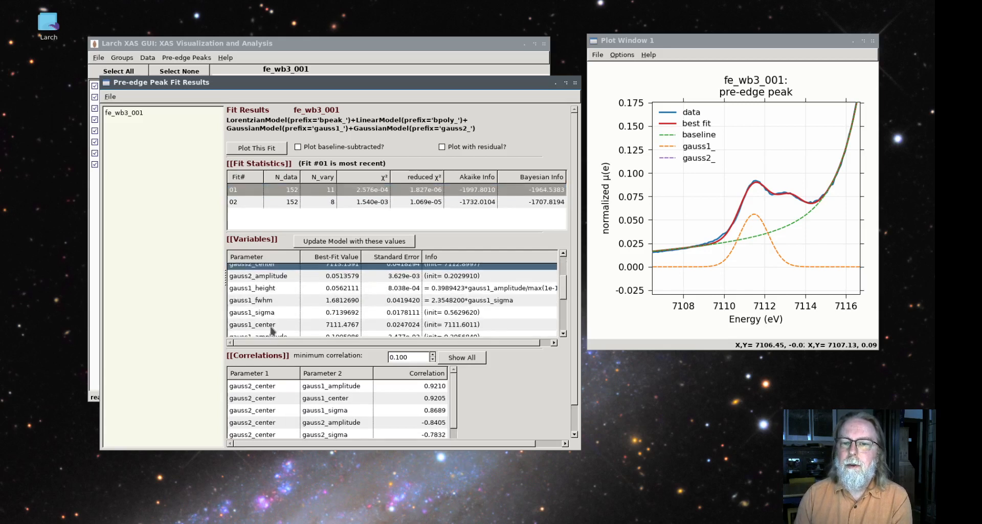
click(272, 326)
scroll(334, 332, down, 1)
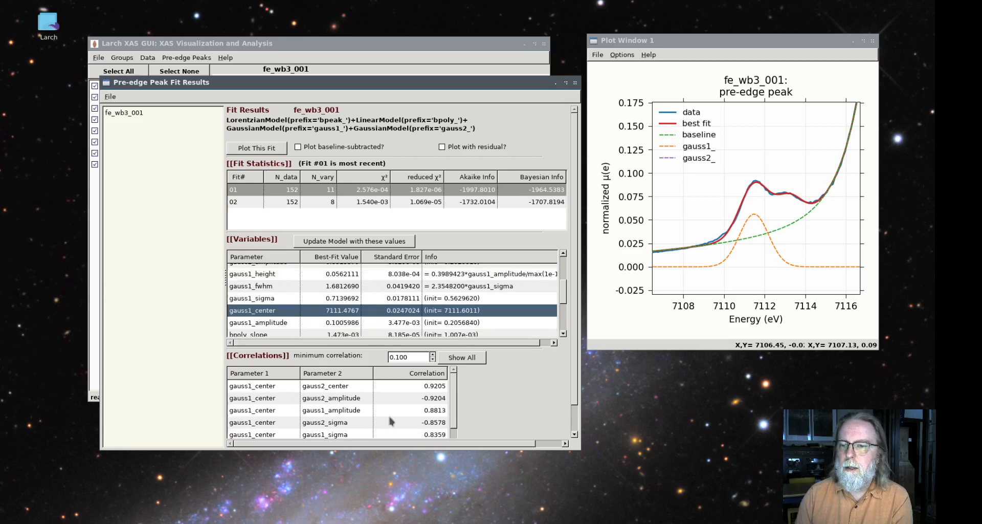
Examine the gauss1 sigma, center and amplitude correlations and the fit_centroid value of the most recent fit
click(277, 300)
click(276, 311)
click(275, 322)
scroll(275, 321, up, 2)
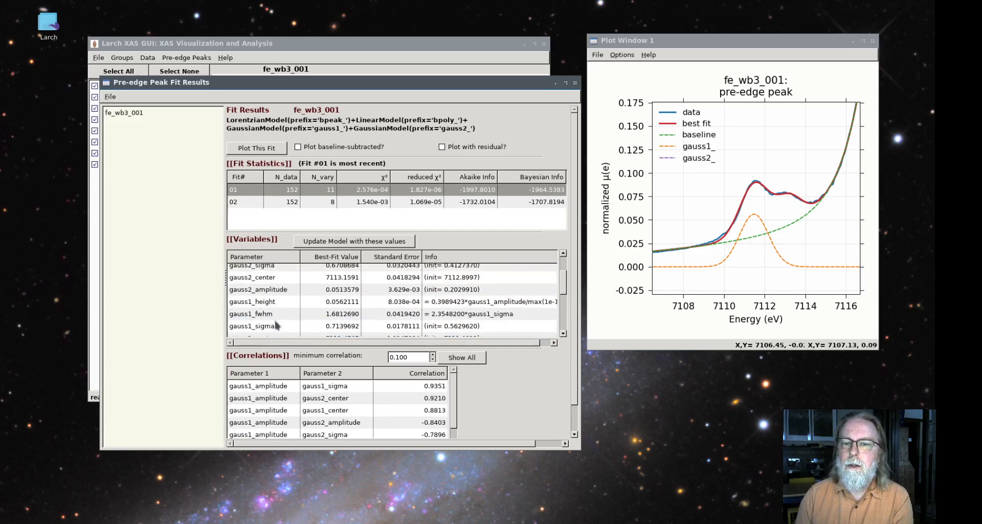
scroll(276, 325, up, 3)
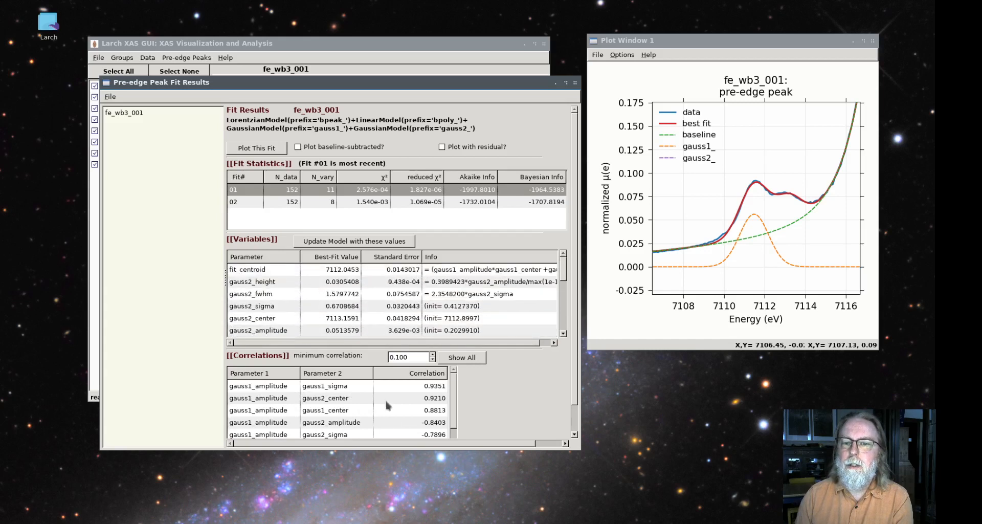
click(265, 271)
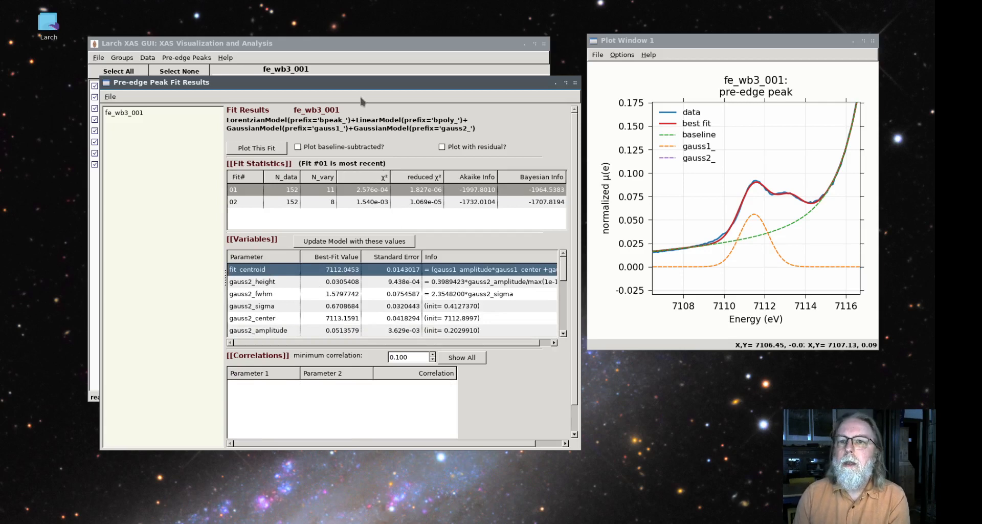
Plot the most recent fe_wb3_001 fit and view it with the baseline subtracted
drag(362, 87, 351, 164)
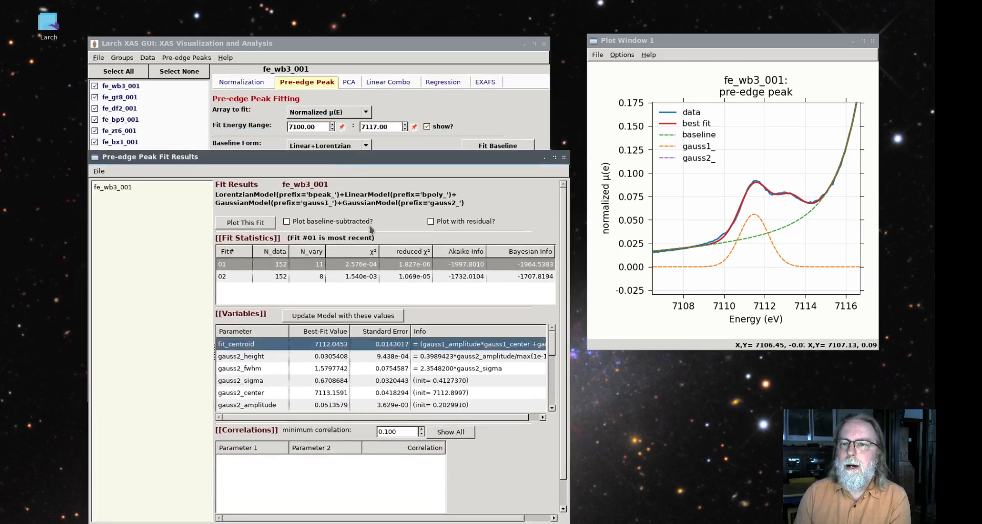
click(258, 223)
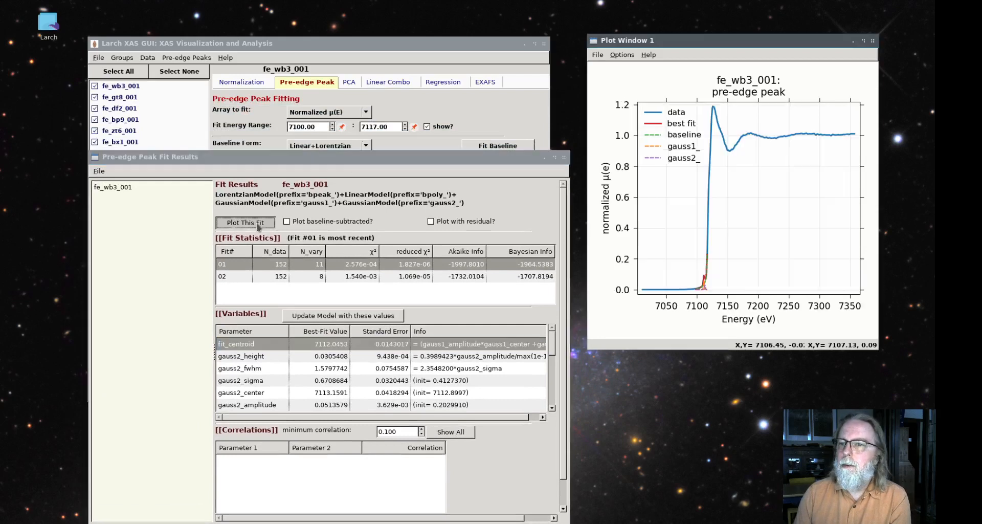
click(304, 223)
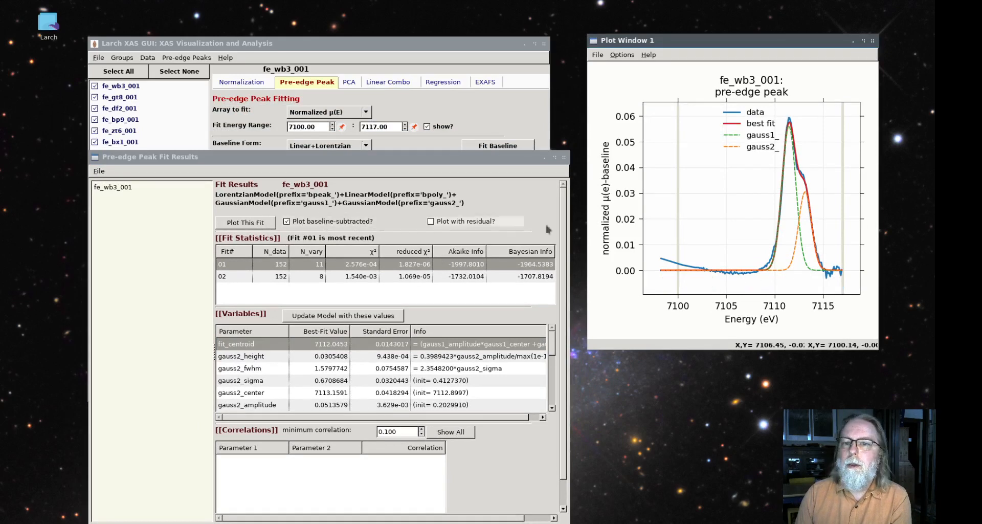
click(716, 273)
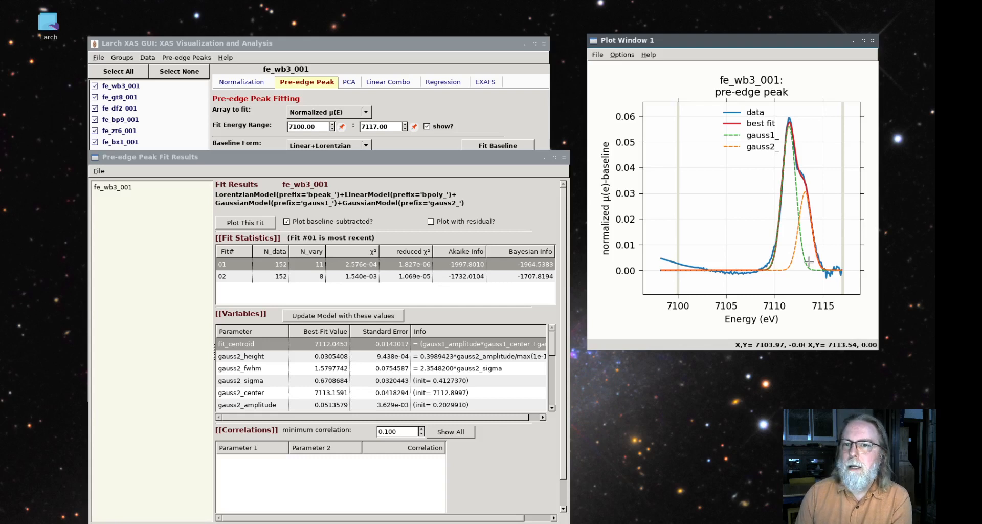
Turn off baseline subtraction and plot the fe_wb3_001 fit with its residual
click(287, 221)
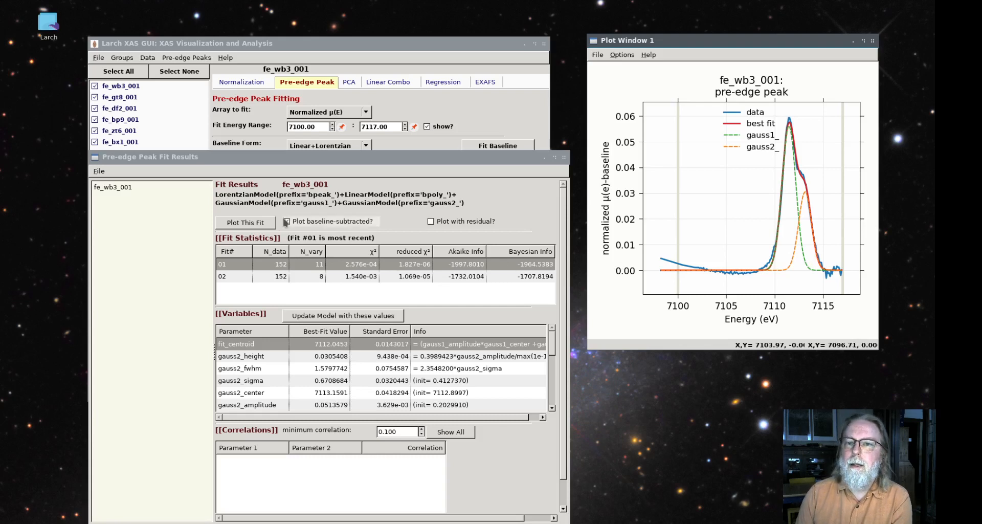
click(431, 224)
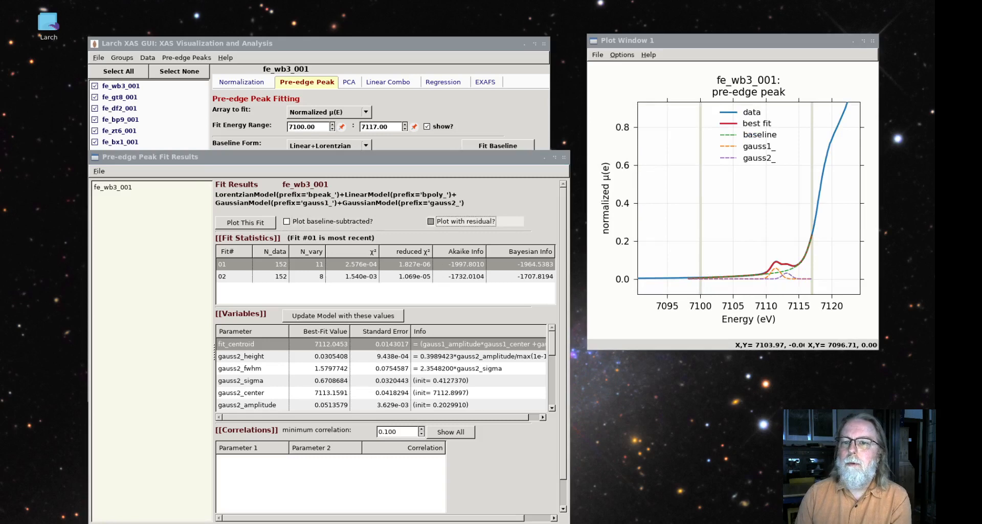
drag(625, 200, 715, 187)
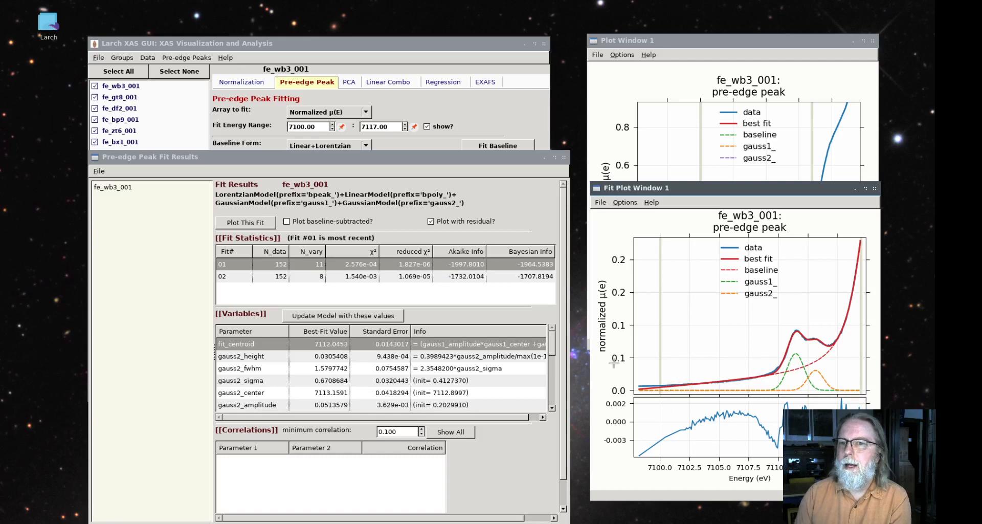
Set the lower limit of the fit energy range to 7102, refit fe_wb3_001 and plot the fit with its residual
click(326, 121)
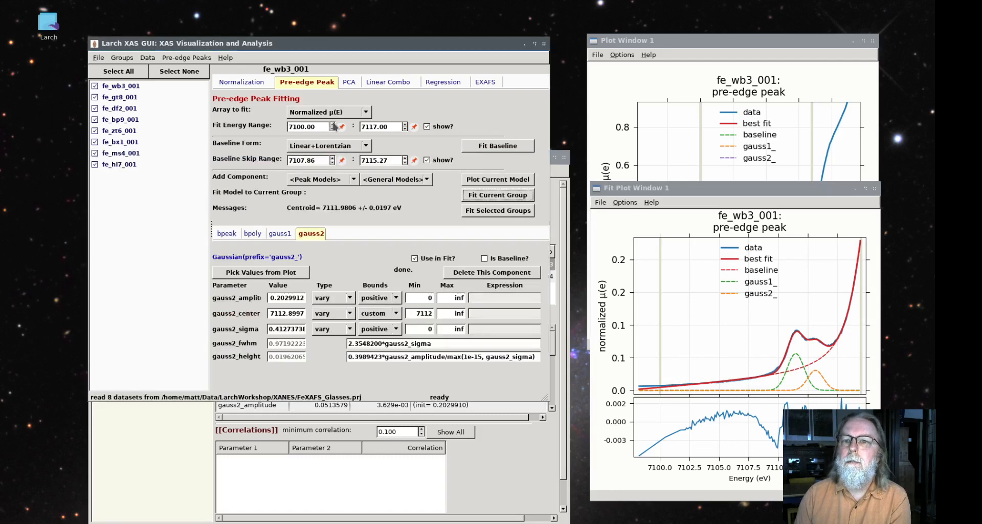
click(332, 124)
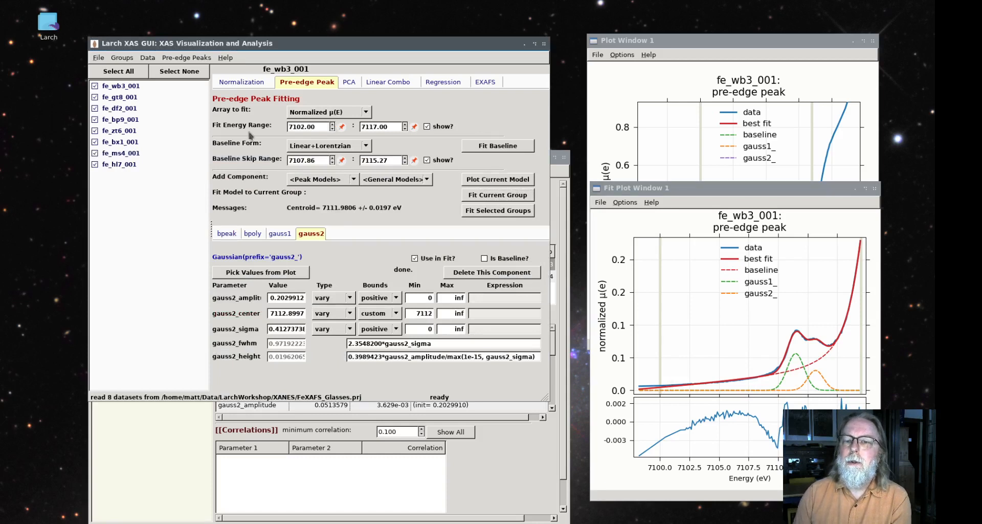
click(497, 197)
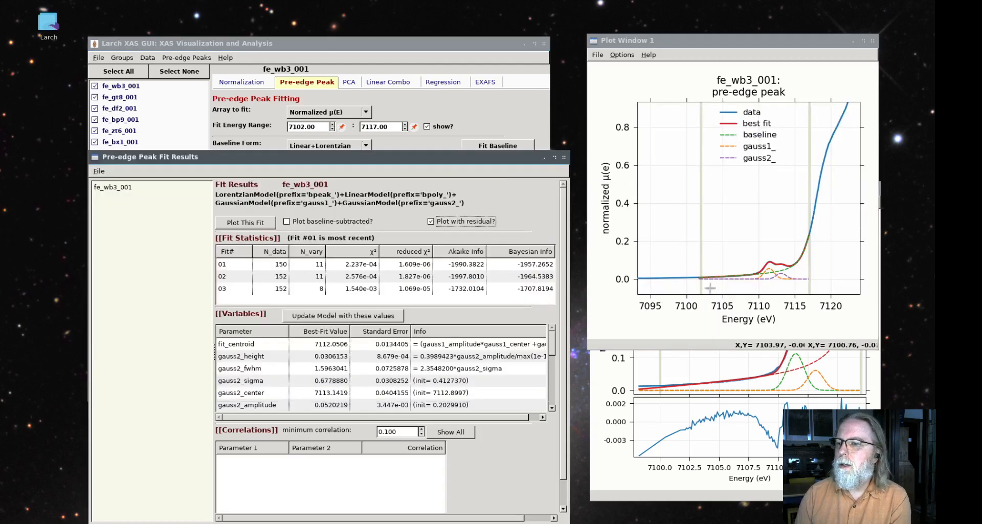
click(238, 223)
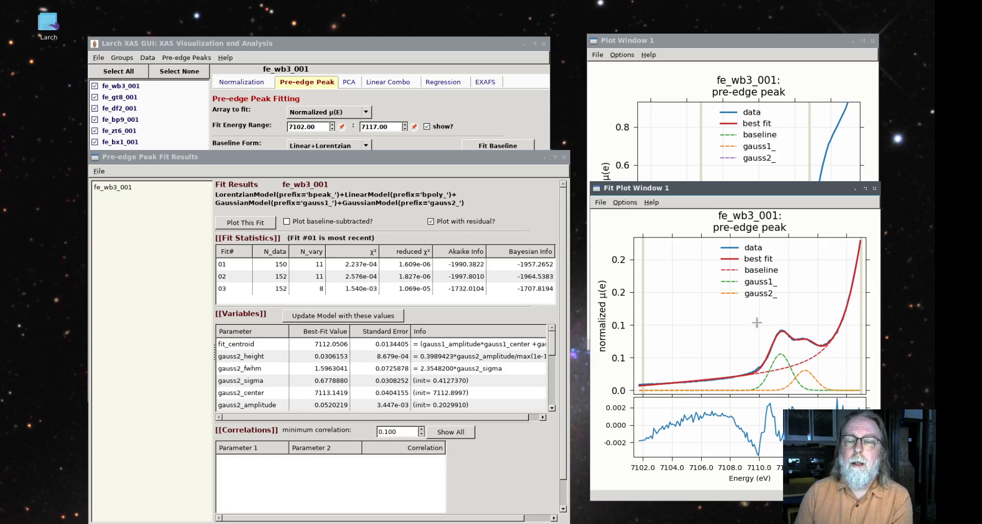
Fit the pre-edge peak model to all selected groups
drag(496, 158, 497, 137)
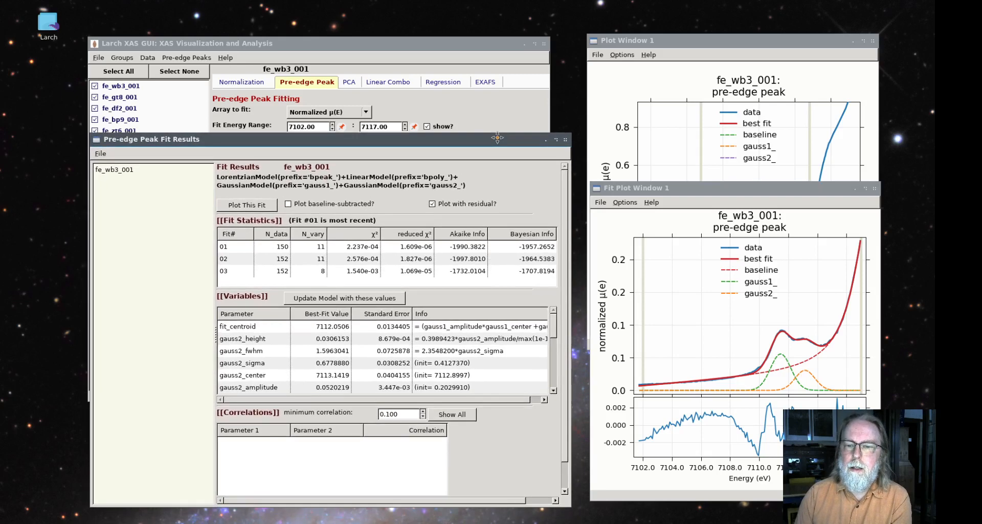
click(434, 47)
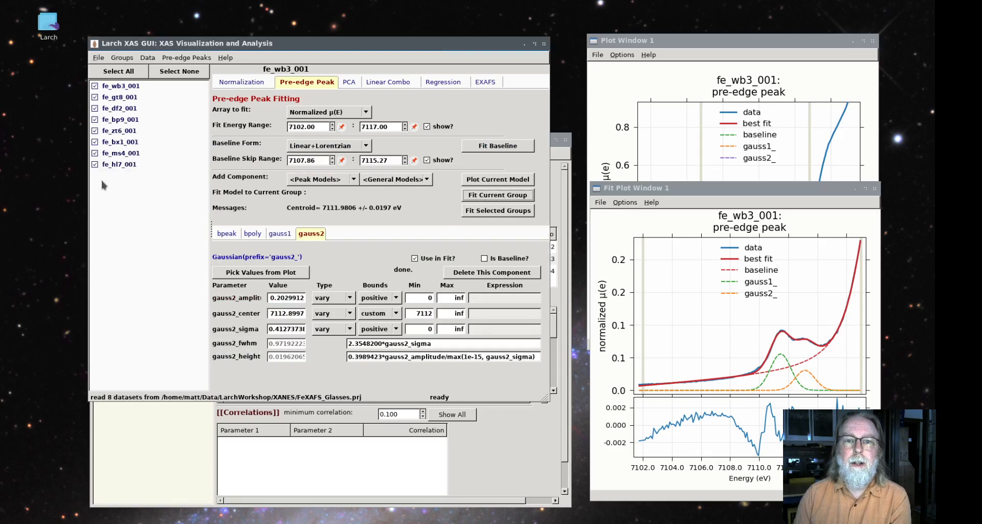
click(507, 214)
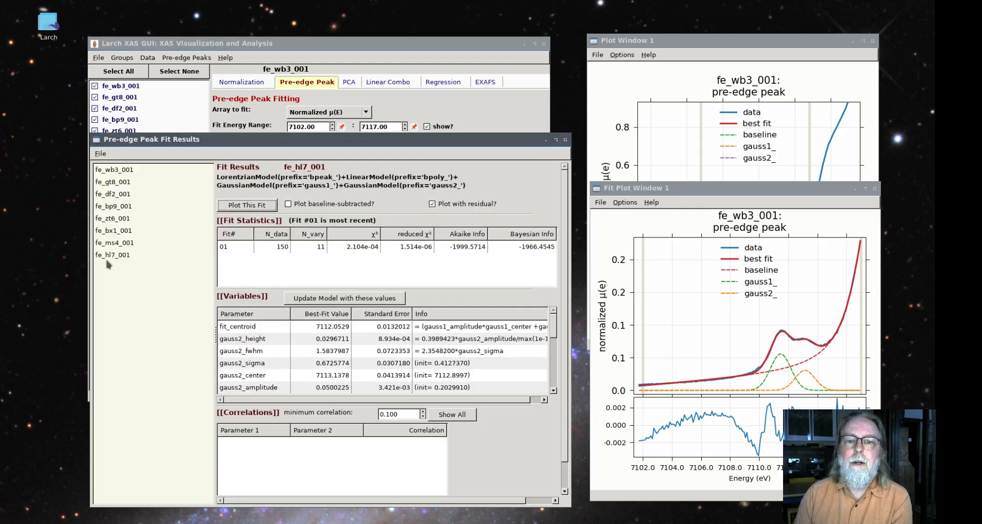
Plot the fits with residuals for fe_hl7_001, fe_bx1_001 and fe_ms4_001
click(109, 255)
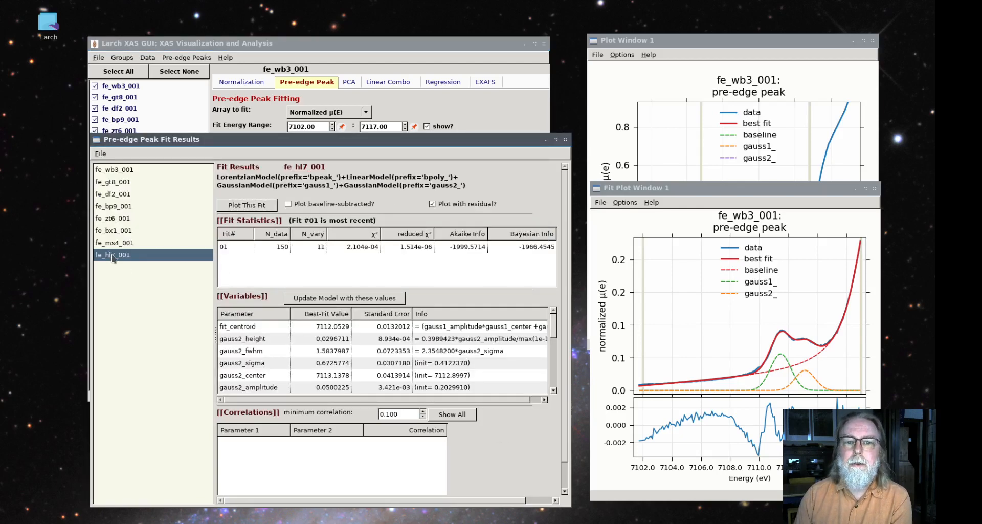
click(260, 207)
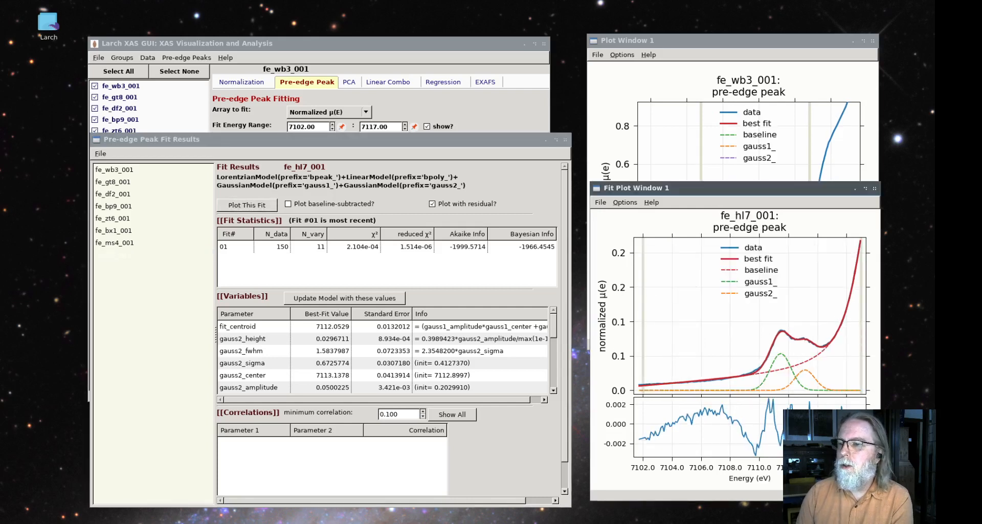
click(118, 232)
click(246, 209)
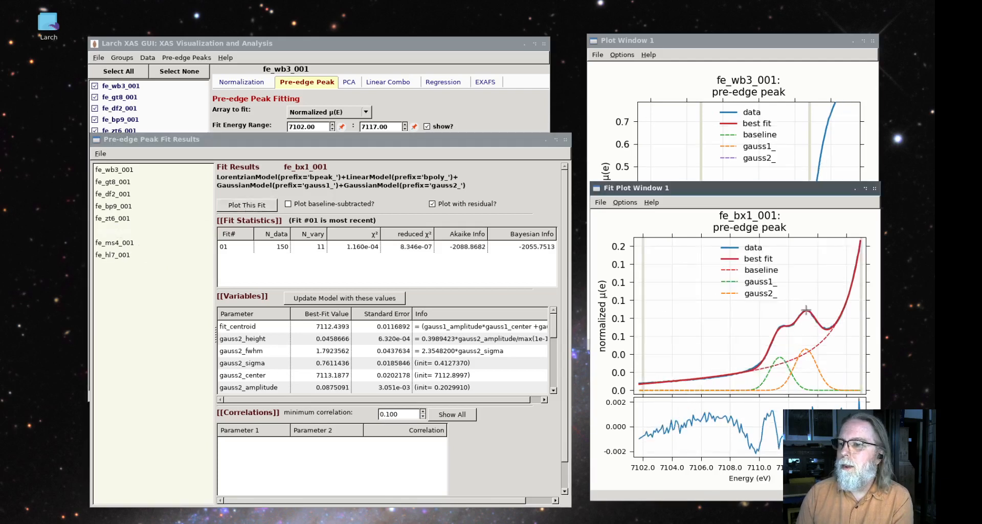
click(123, 224)
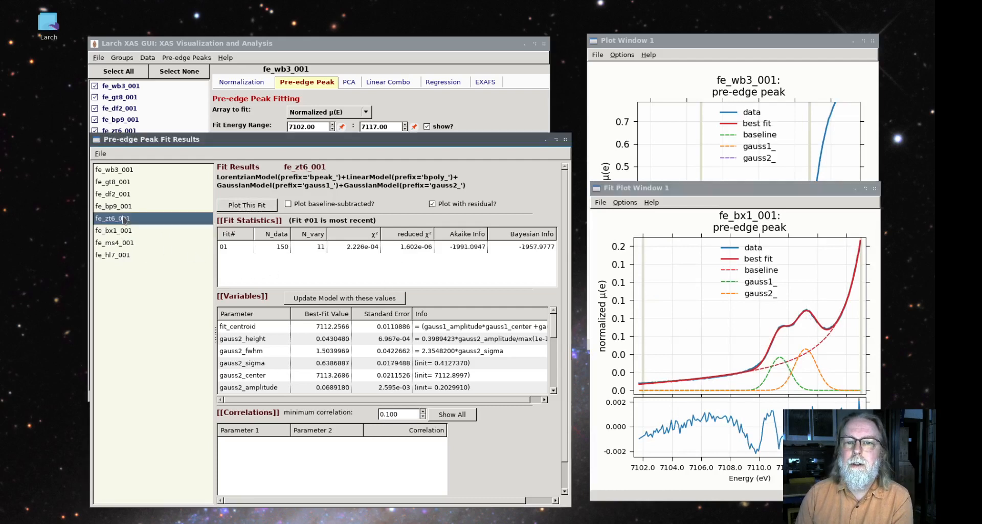
click(115, 241)
click(246, 208)
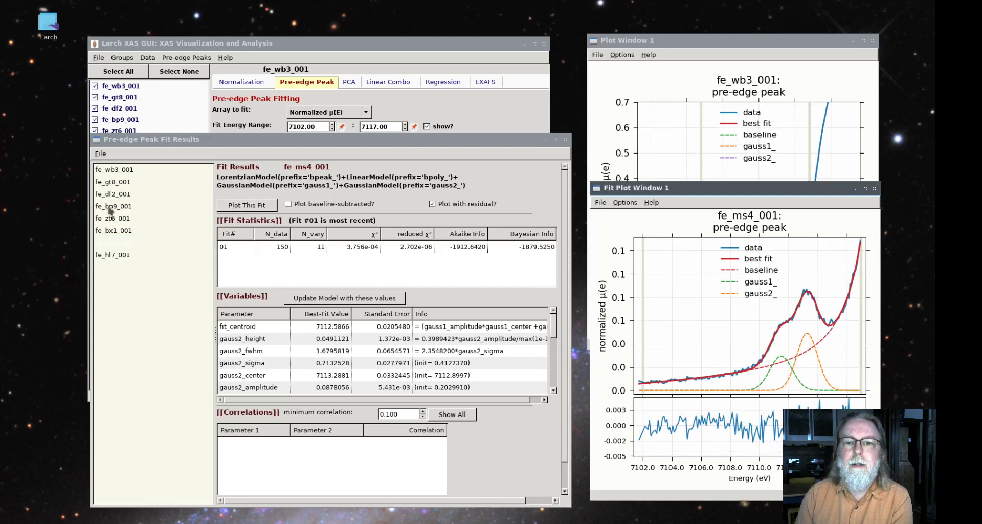
Plot the fits with residuals for fe_bp9_001 and fe_df2_001
click(110, 206)
click(260, 206)
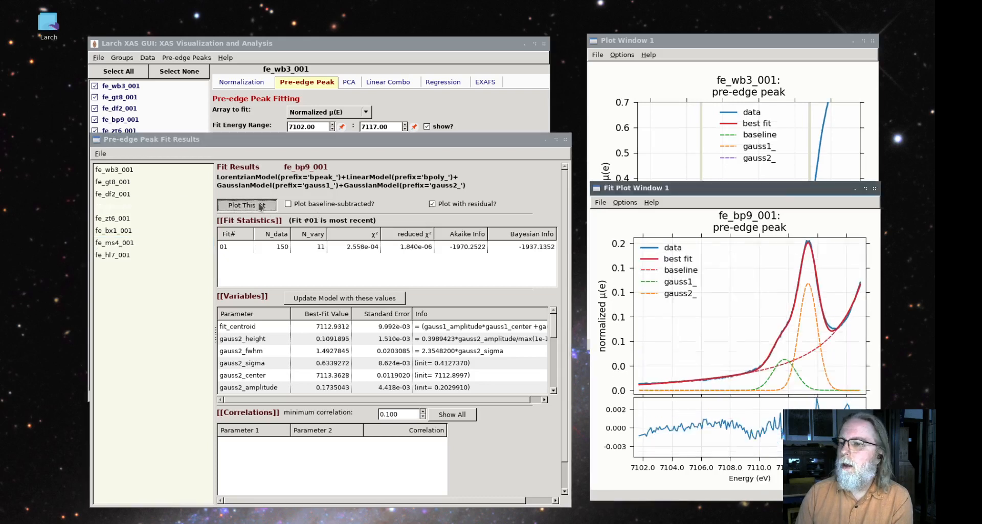
click(136, 195)
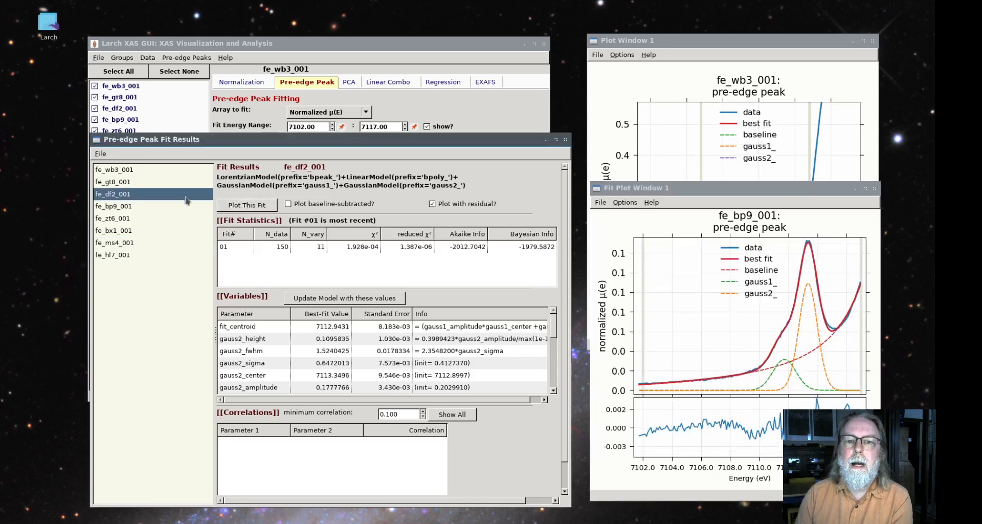
click(256, 205)
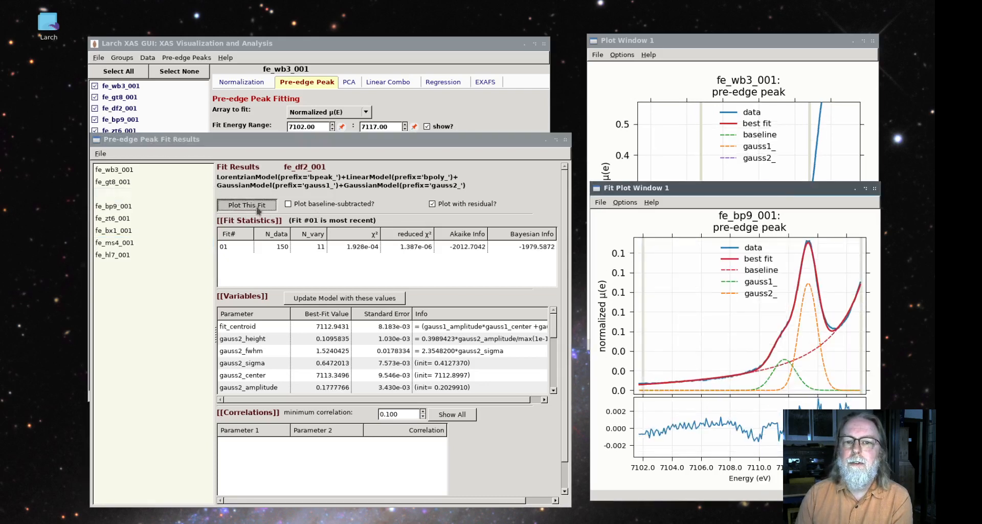
Plot the fits with residuals for fe_gt8_001, fe_wb3_001 and fe_ms4_001
click(119, 185)
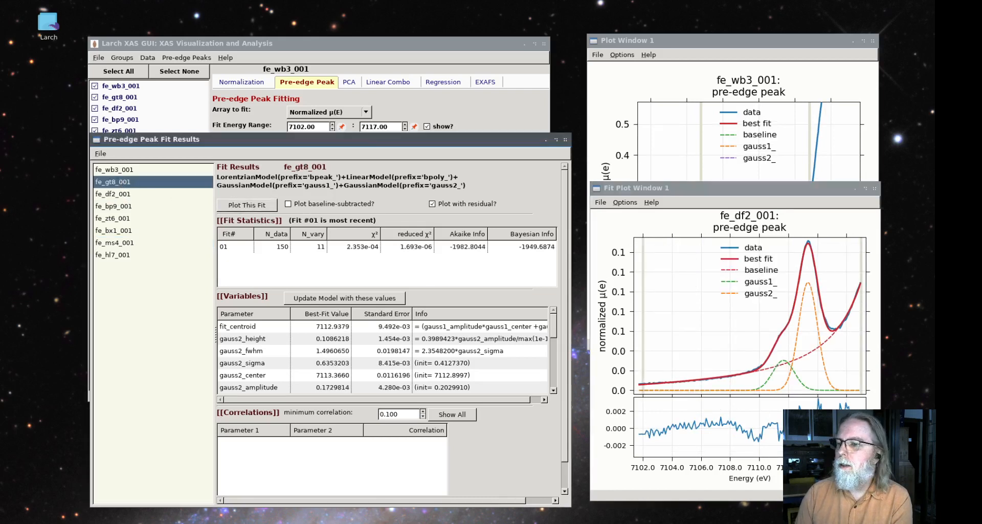
click(251, 205)
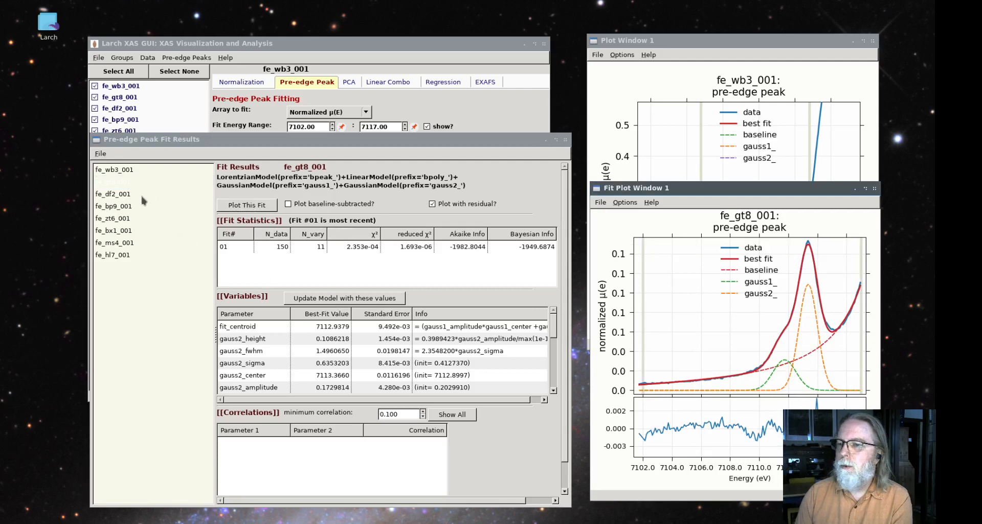
click(126, 169)
click(251, 205)
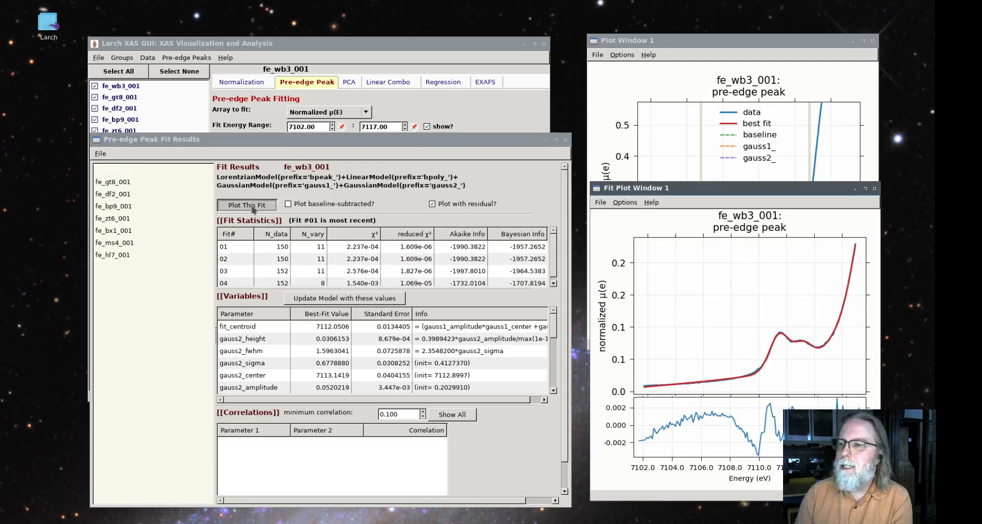
click(131, 242)
click(234, 208)
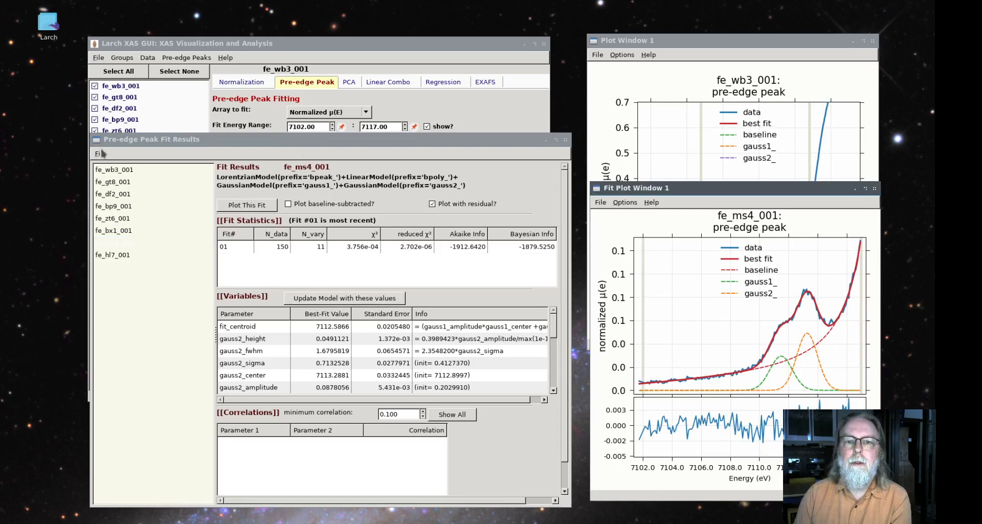
click(100, 154)
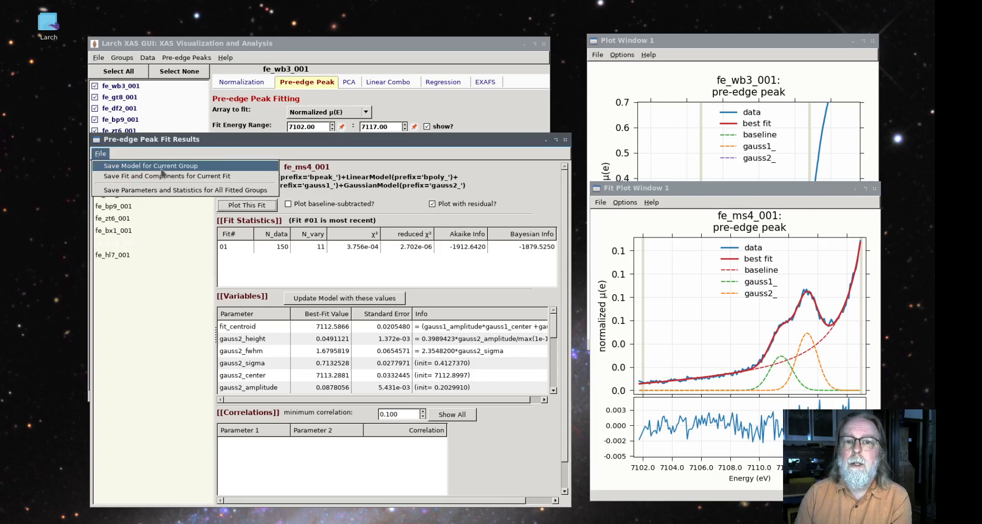
click(477, 104)
click(447, 51)
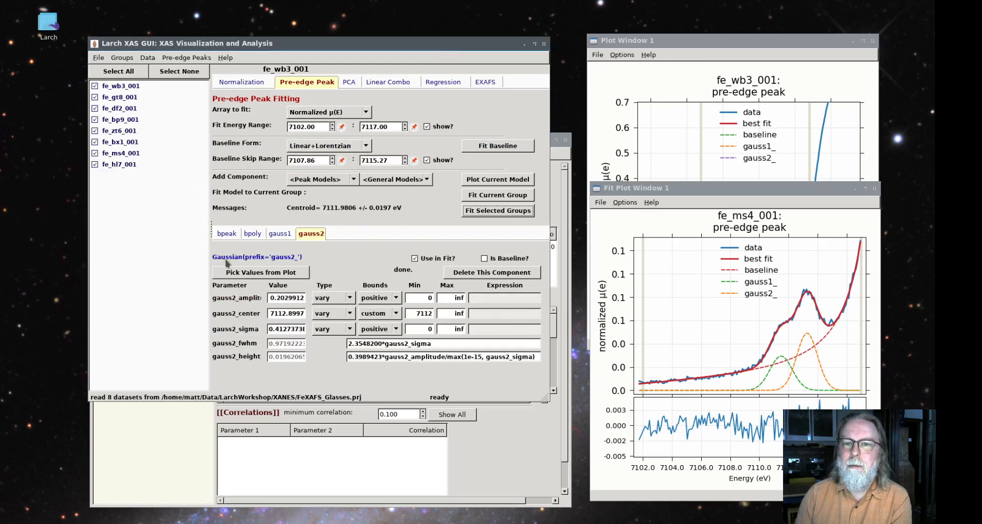
click(118, 425)
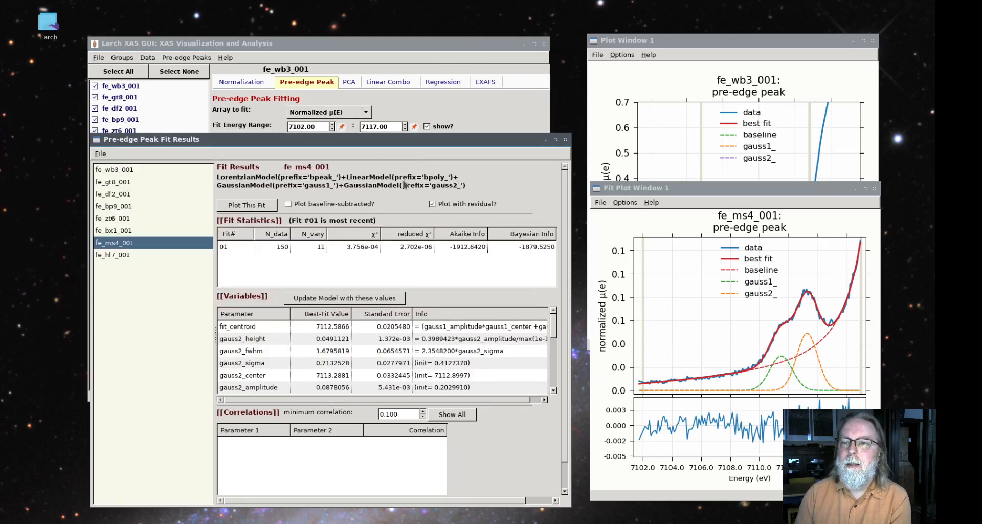
Save the fit model of fe_ms4_001 as MyPeak.modl in the XANES folder
click(101, 155)
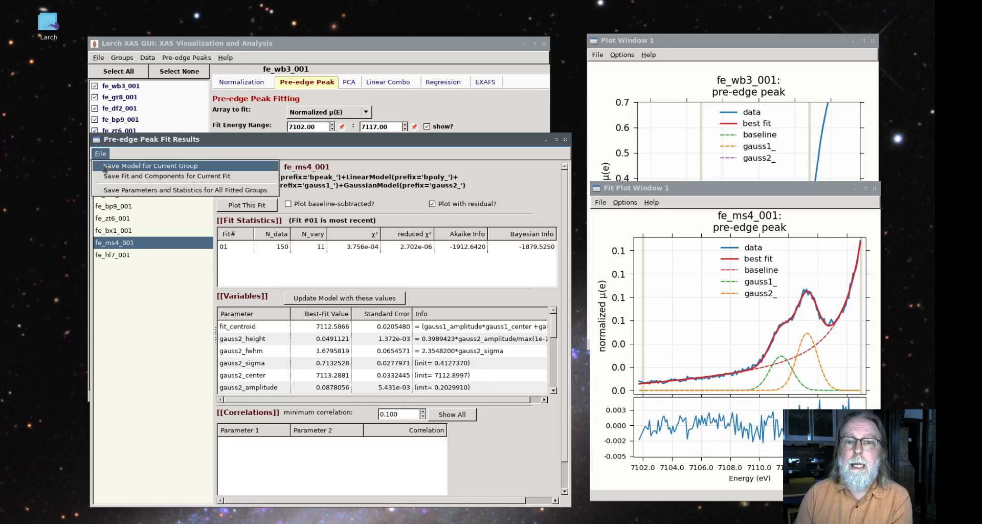
click(105, 166)
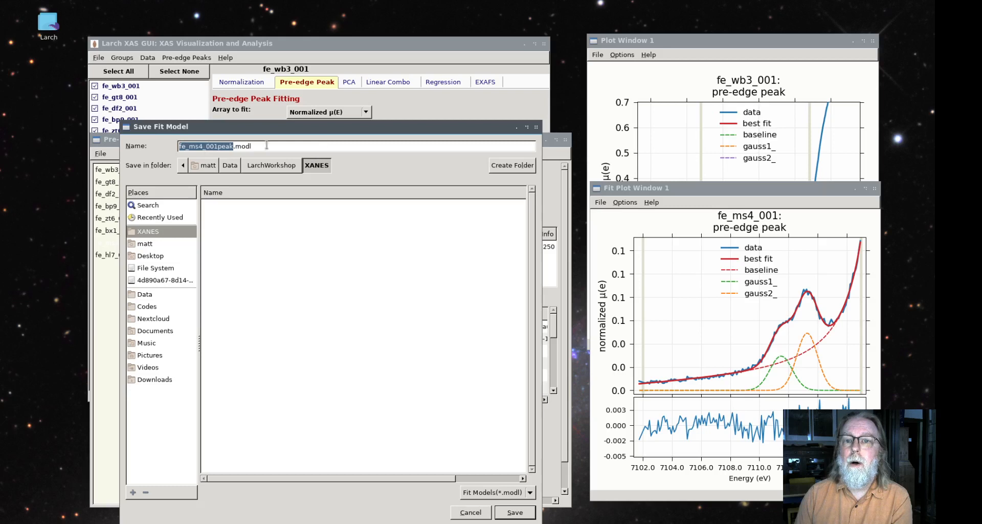
text(My)
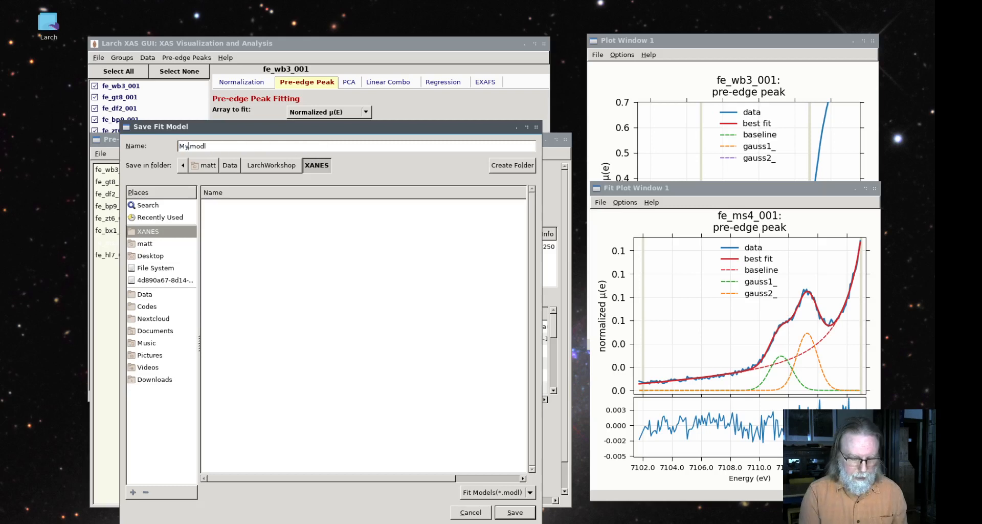
text(Peak)
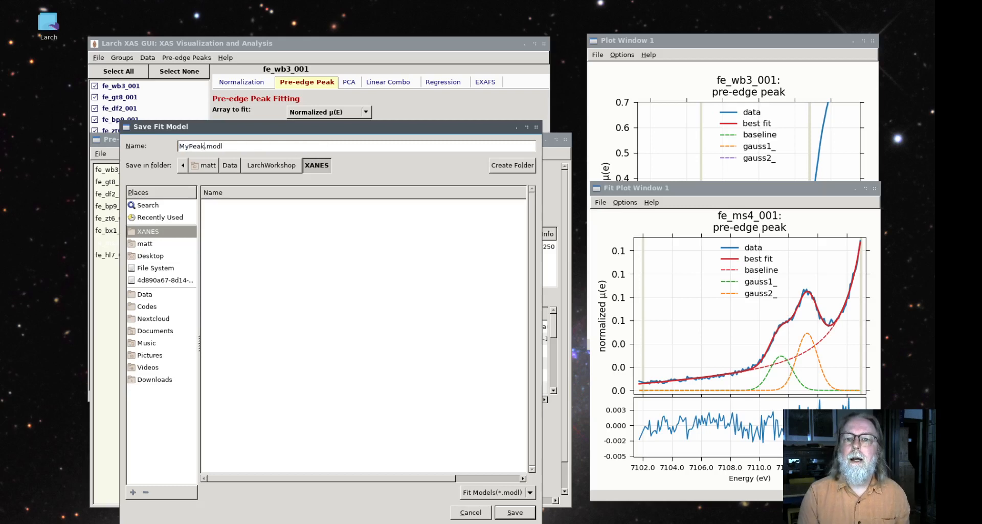
click(515, 512)
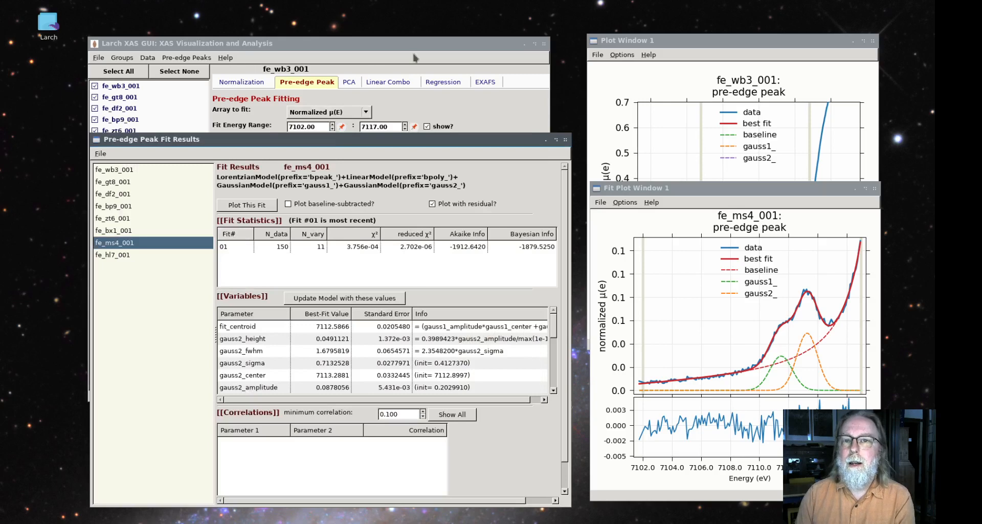
click(429, 45)
click(180, 58)
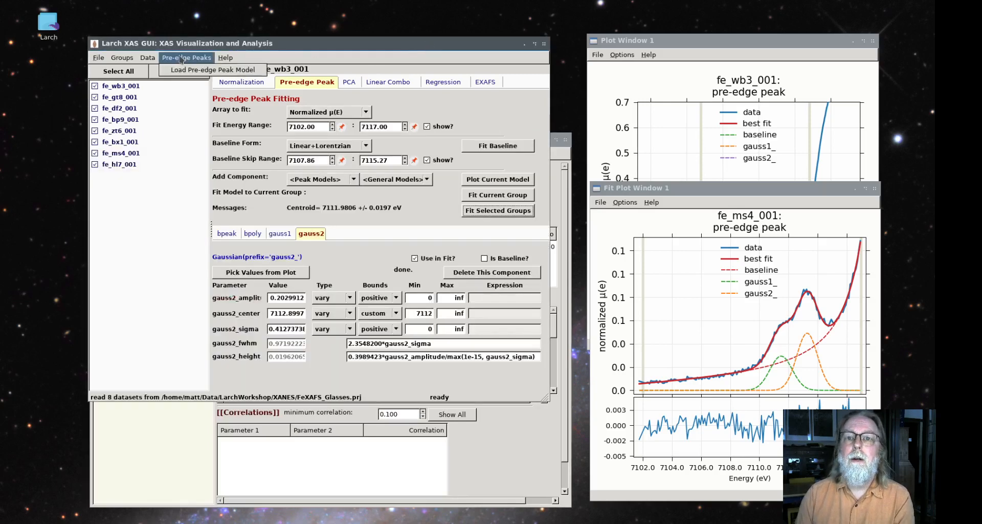
click(213, 70)
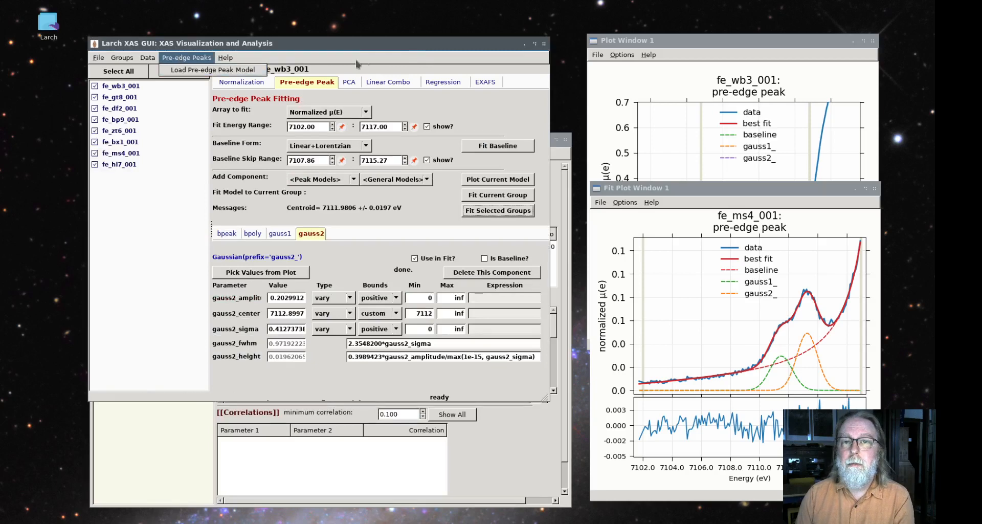
click(481, 484)
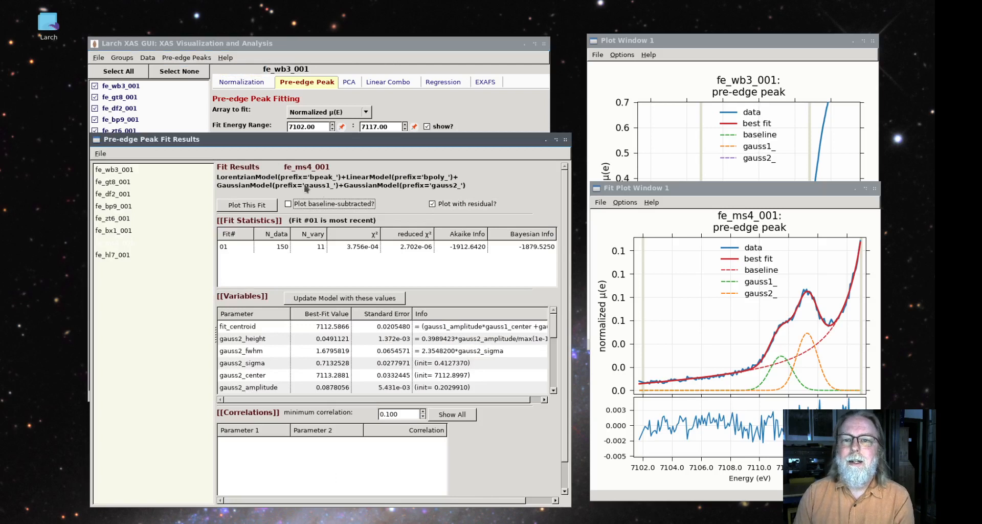
Export the current fit and its components for fe_ms4_001 as fe_ms4_001.xdi in the XANES folder
click(100, 154)
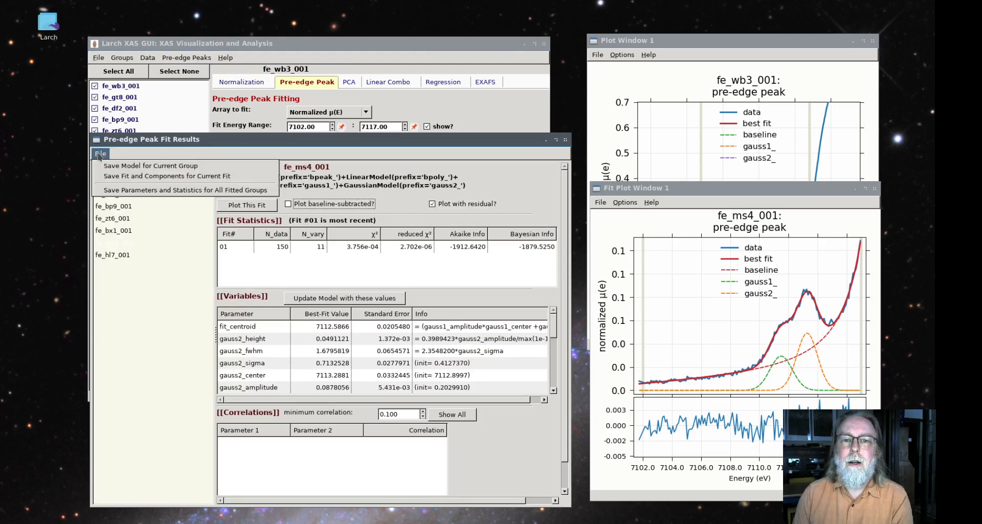
click(116, 176)
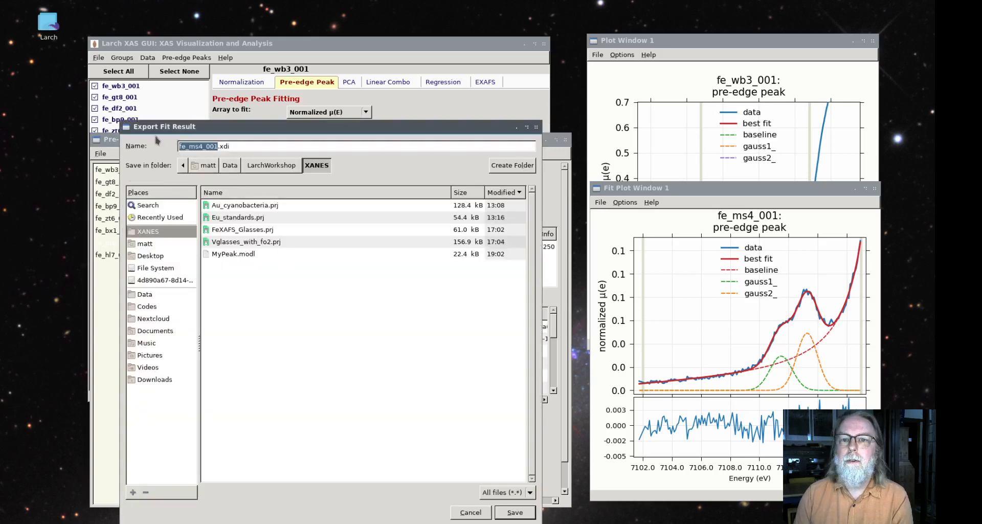
click(513, 512)
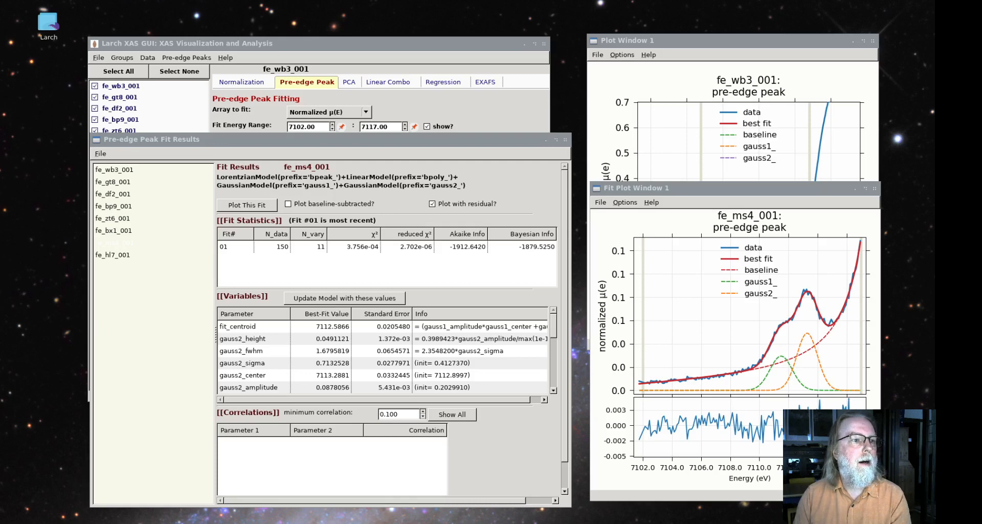
Examine the parameters, fit report, correlations and data columns in the exported fe_ms4_001.xdi file in the text editor, and close it
drag(0, 125, 512, 85)
scroll(341, 246, down, 3)
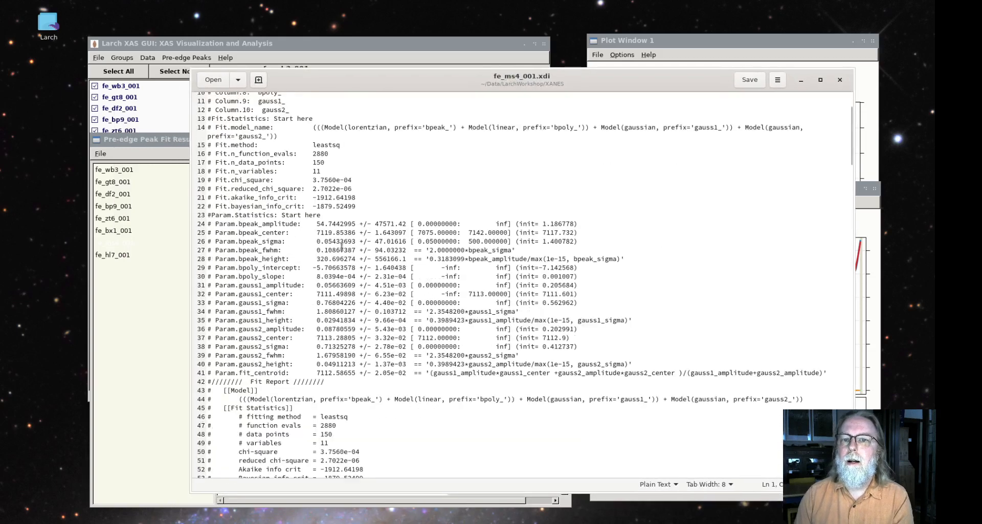
scroll(235, 226, down, 7)
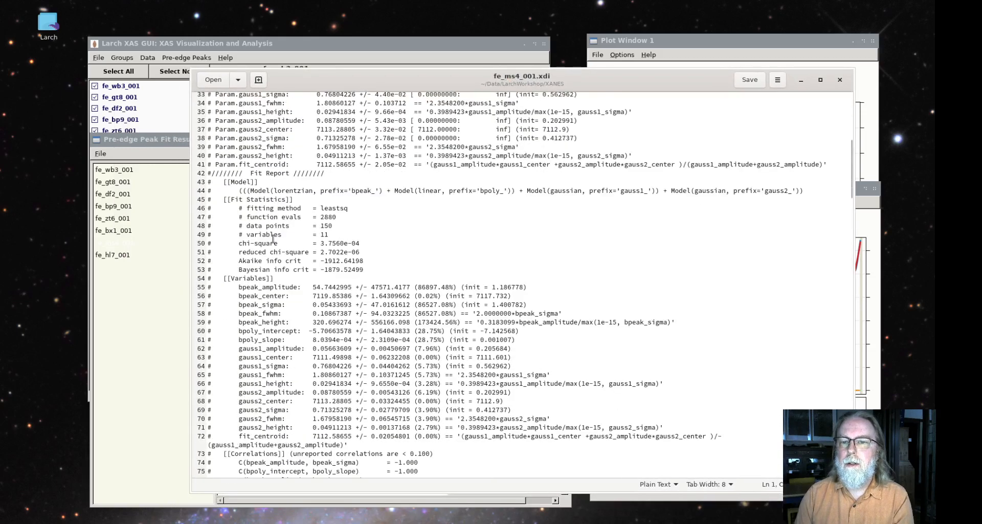
scroll(279, 205, down, 3)
scroll(303, 238, down, 19)
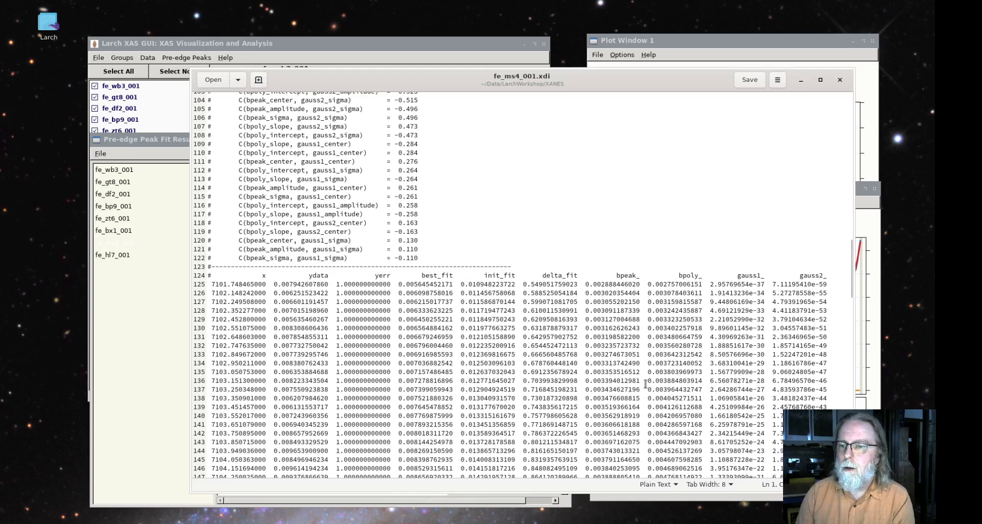
drag(710, 274, 821, 264)
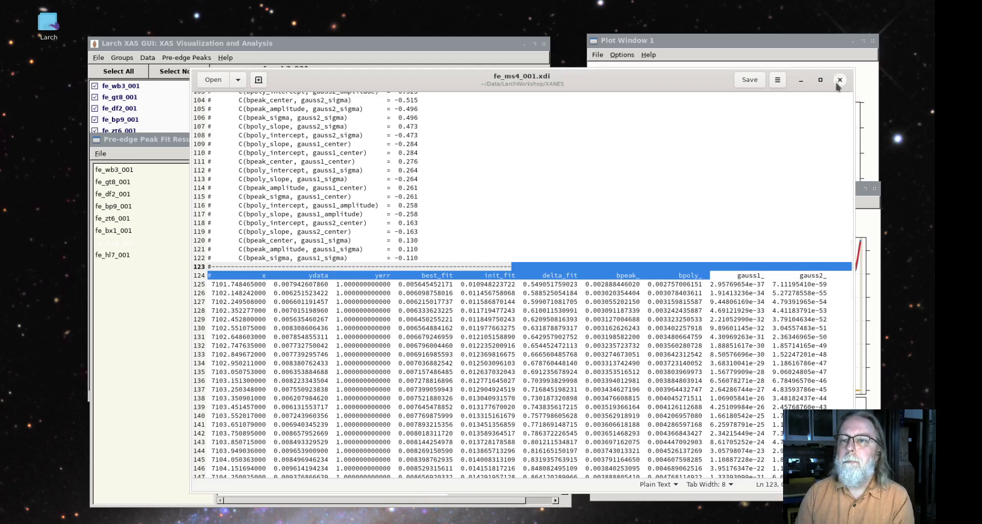
scroll(772, 189, up, 10)
scroll(771, 190, up, 10)
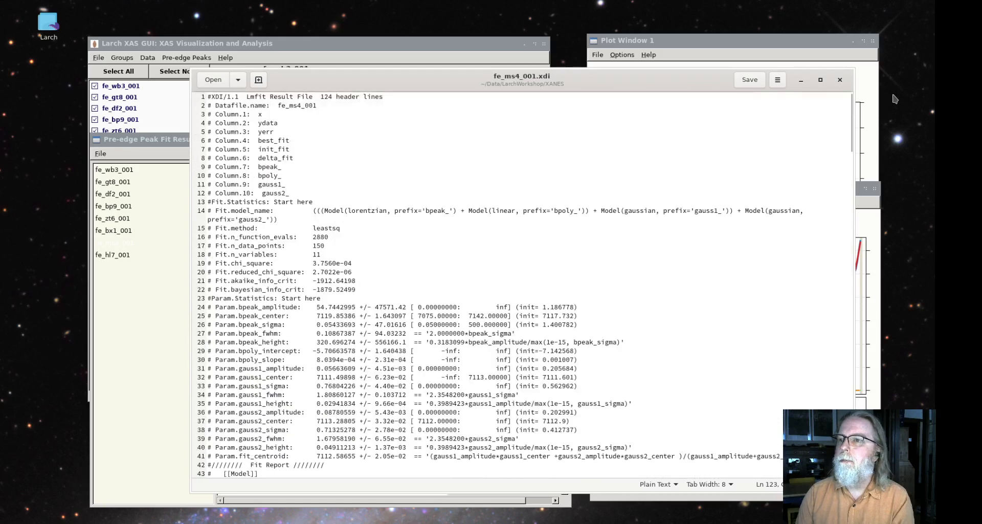
click(839, 80)
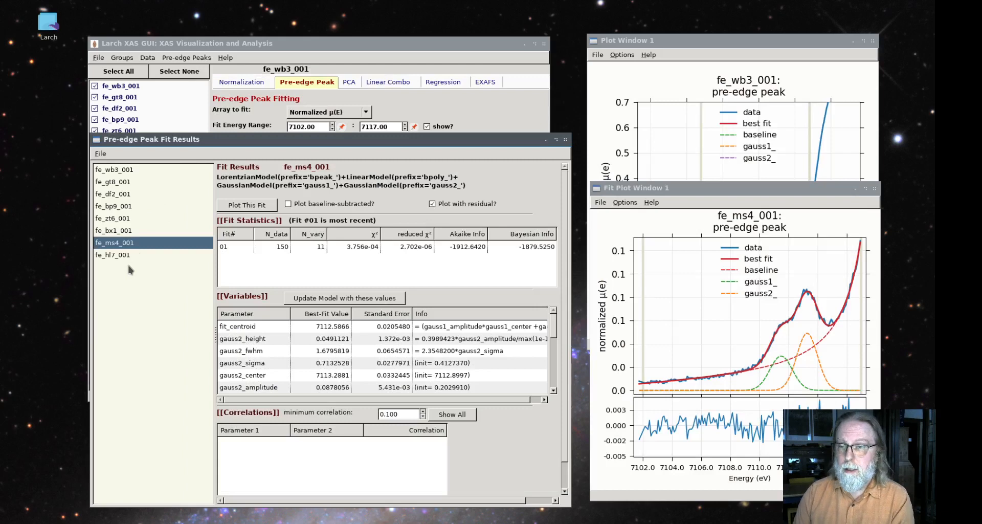
Save the parameters and statistics for all fitted groups as PrePeaksResults.csv in the XANES folder
click(100, 153)
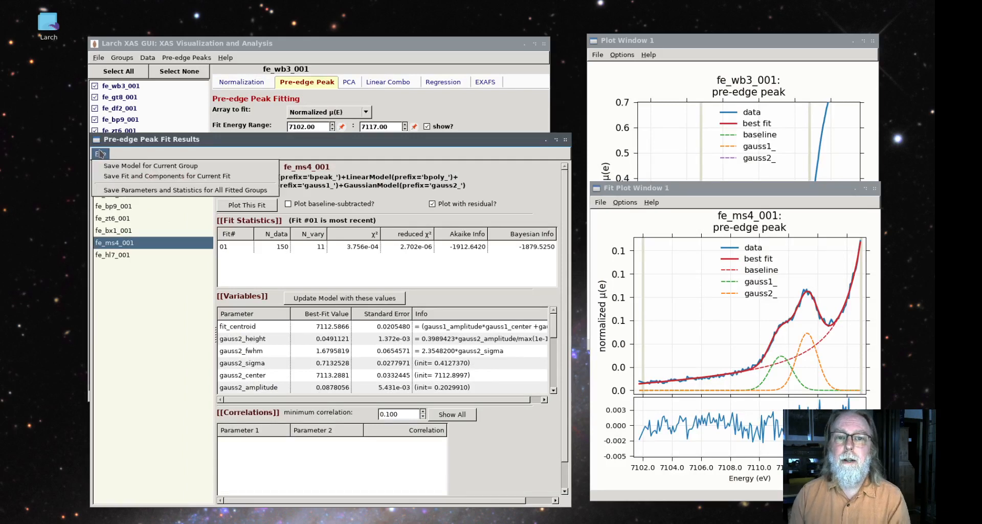
click(121, 190)
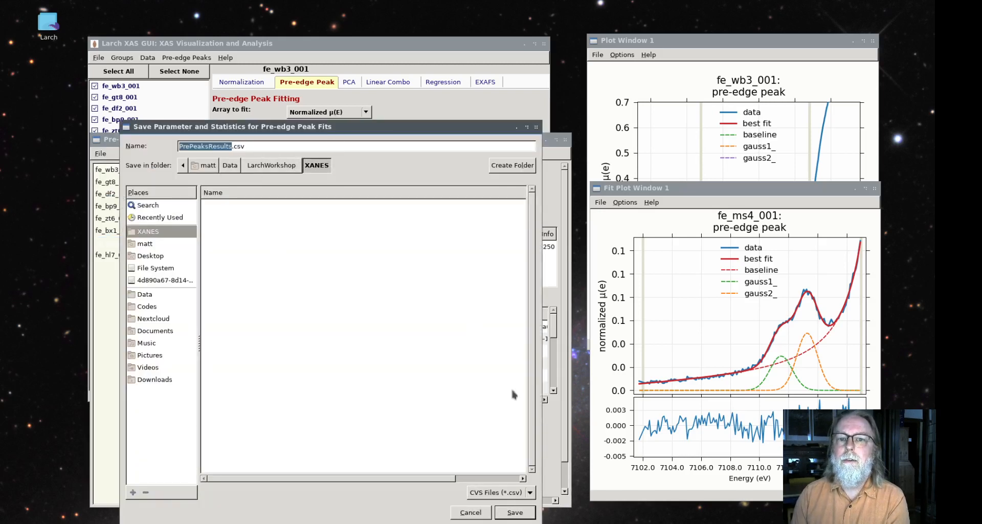
click(514, 511)
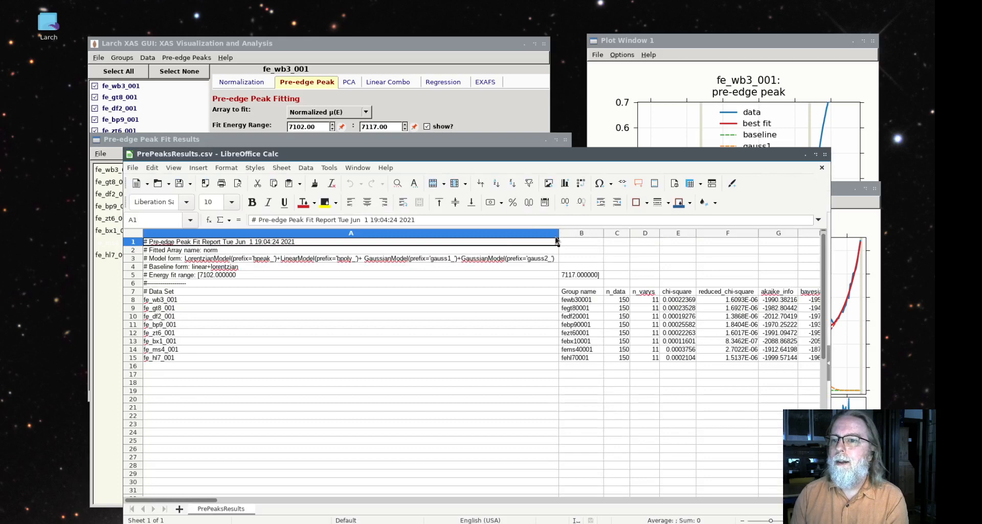
In LibreOffice Calc, narrow column A of PrePeaksResults.csv and examine the fit statistics and parameters listed for each data set
drag(561, 236, 227, 263)
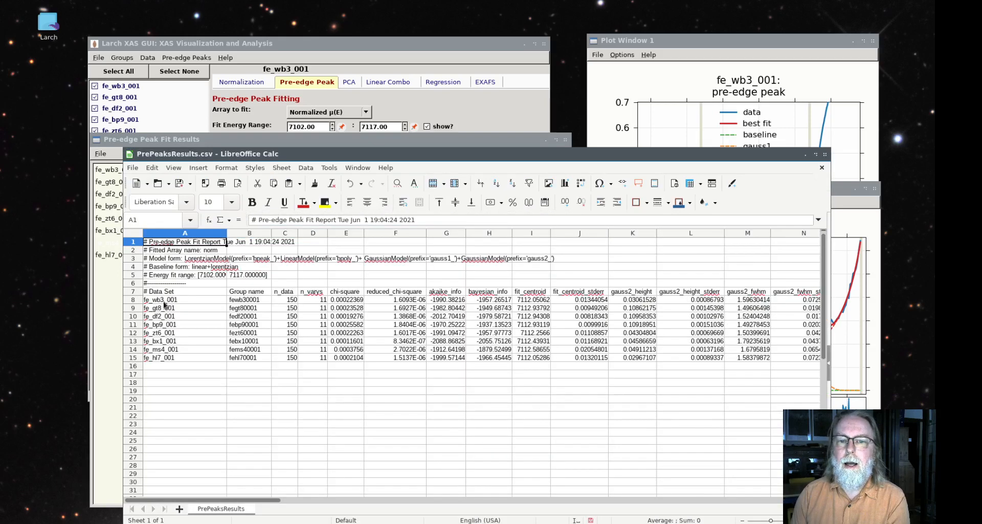
click(165, 302)
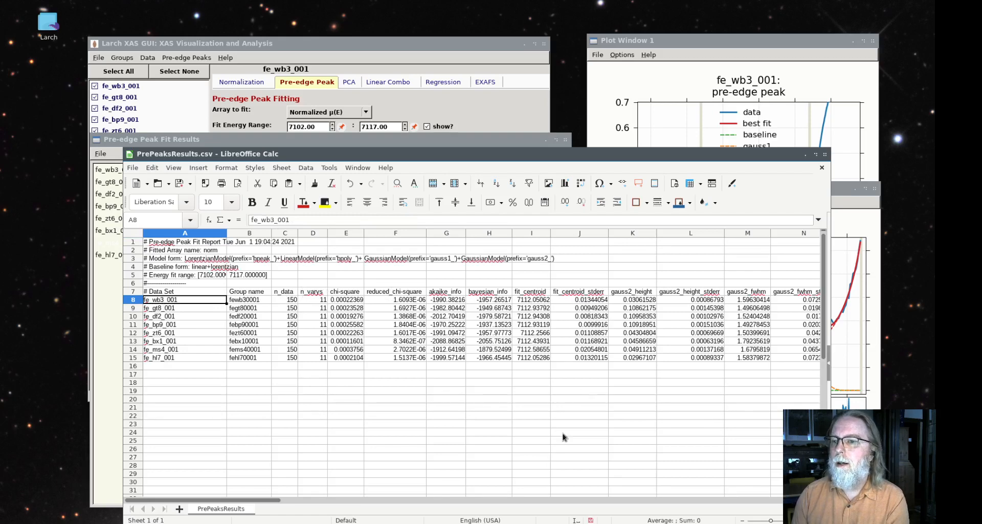
mouse_move(271, 499)
mouse_down()
mouse_move(366, 501)
mouse_move(399, 520)
mouse_move(688, 521)
mouse_move(324, 512)
mouse_move(275, 501)
mouse_up()
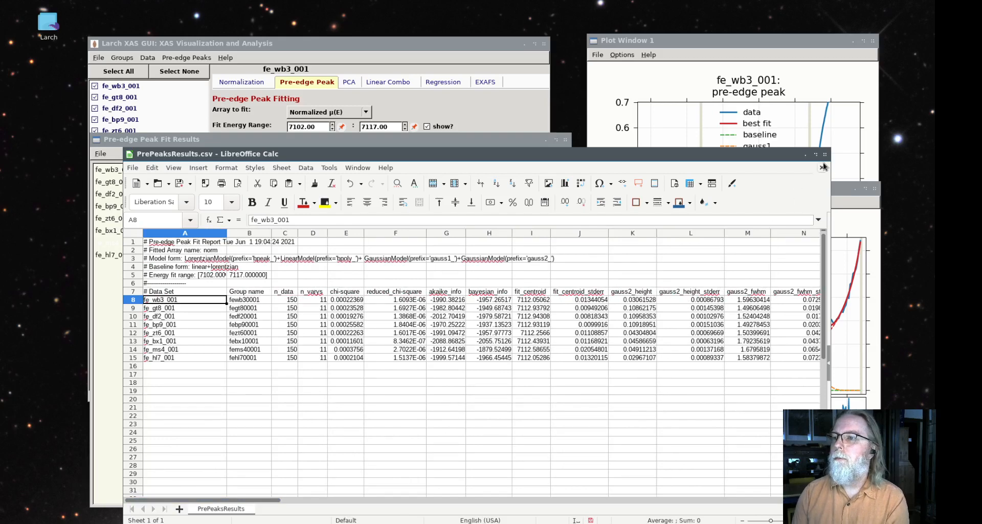
drag(757, 155, 0, 270)
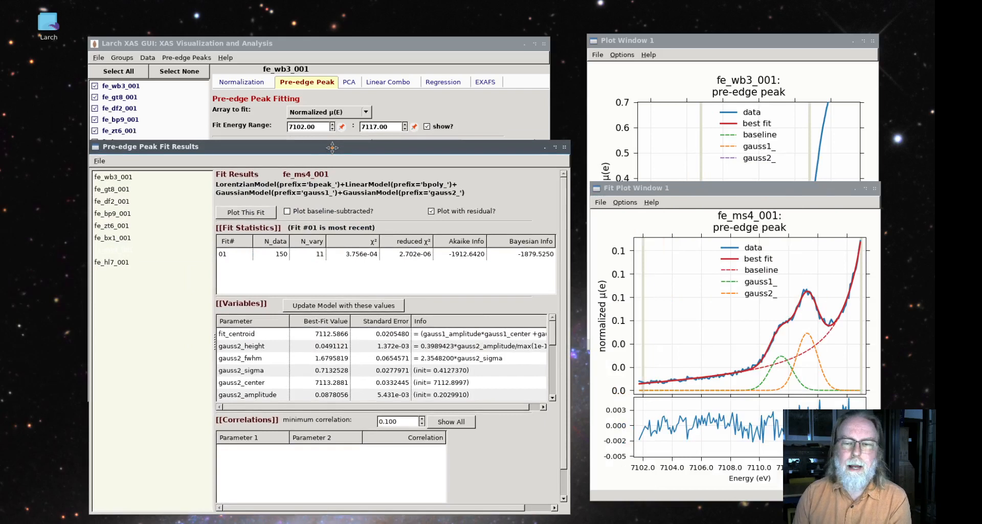
Plot the fe_wb3_001 fit with its residual again and return to the main pre-edge peak fitting window
click(115, 180)
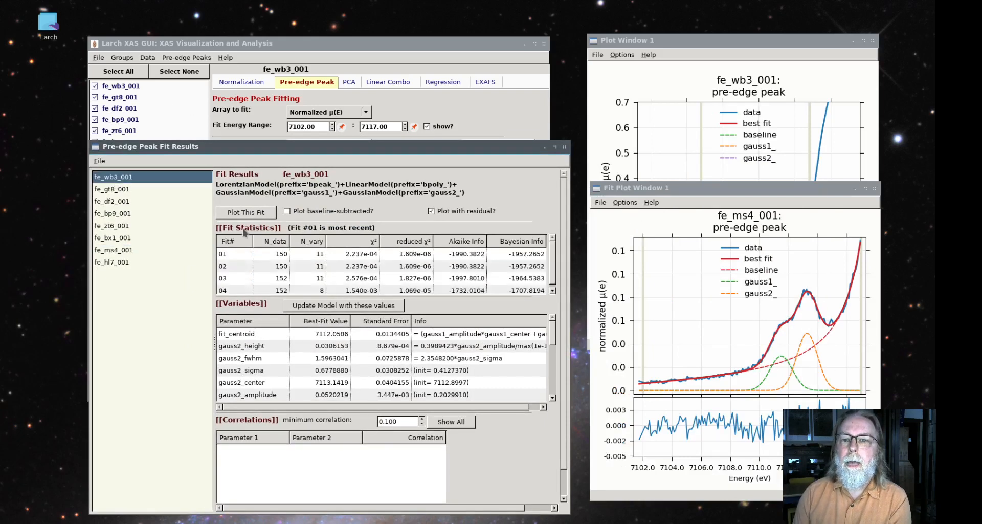
click(259, 216)
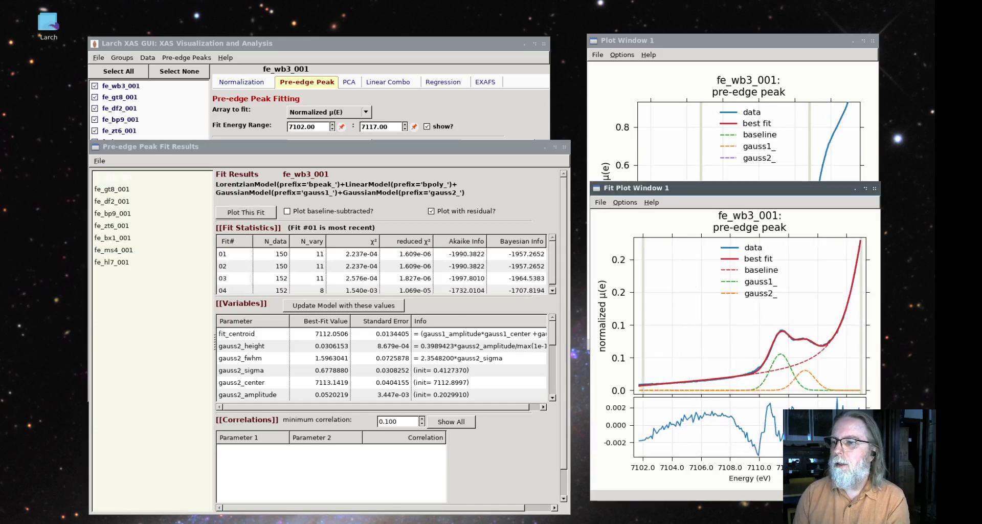
drag(455, 147, 468, 143)
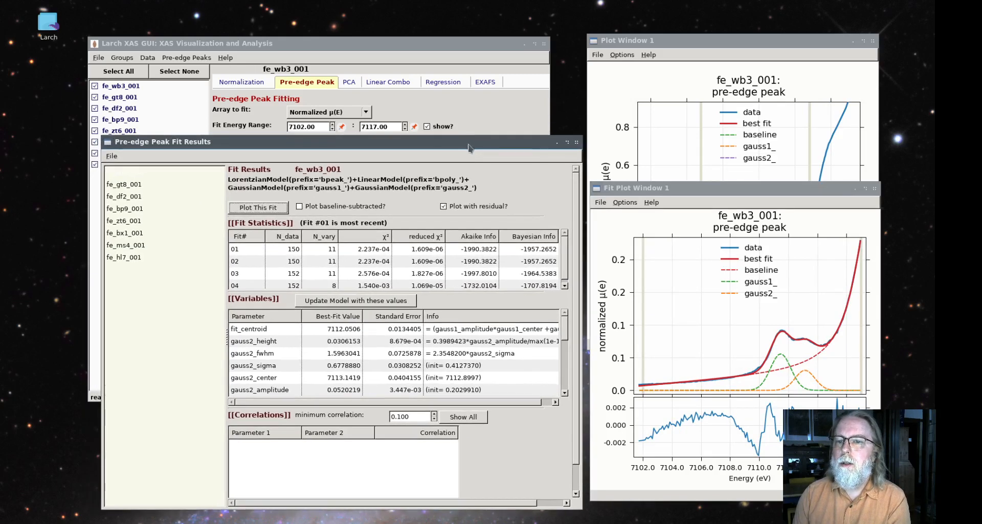
click(427, 51)
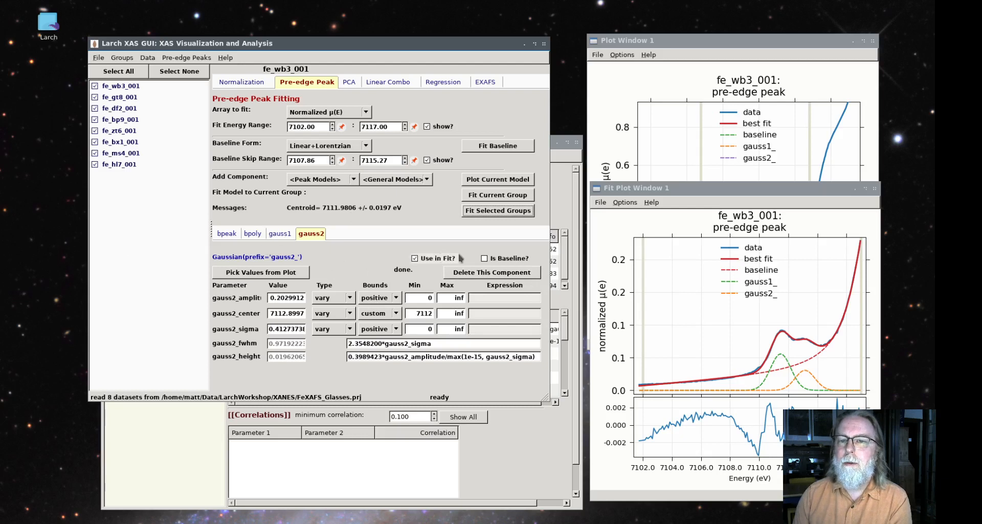
Replace the two Gaussian components of the fe_wb3_001 pre-edge peak model with two Voigt peak components
click(462, 274)
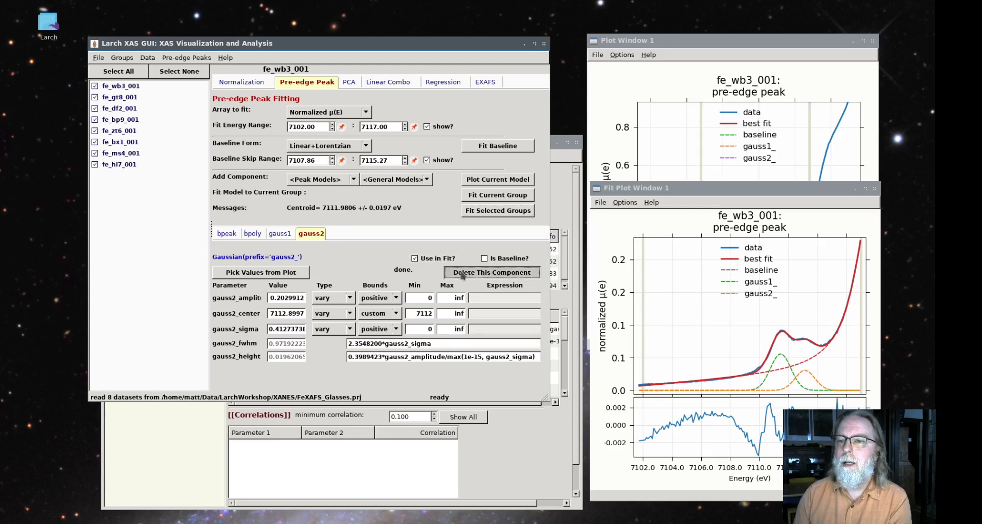
click(488, 273)
click(323, 179)
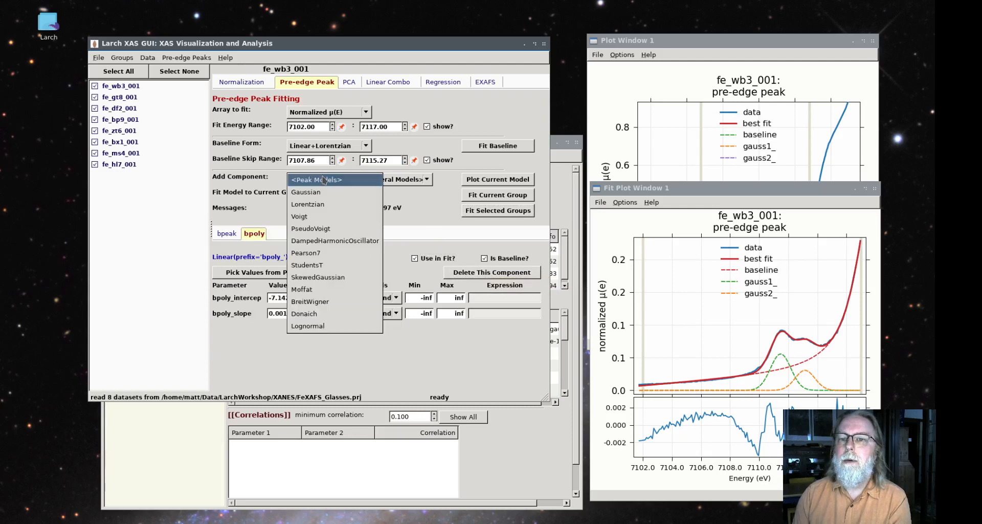
click(318, 218)
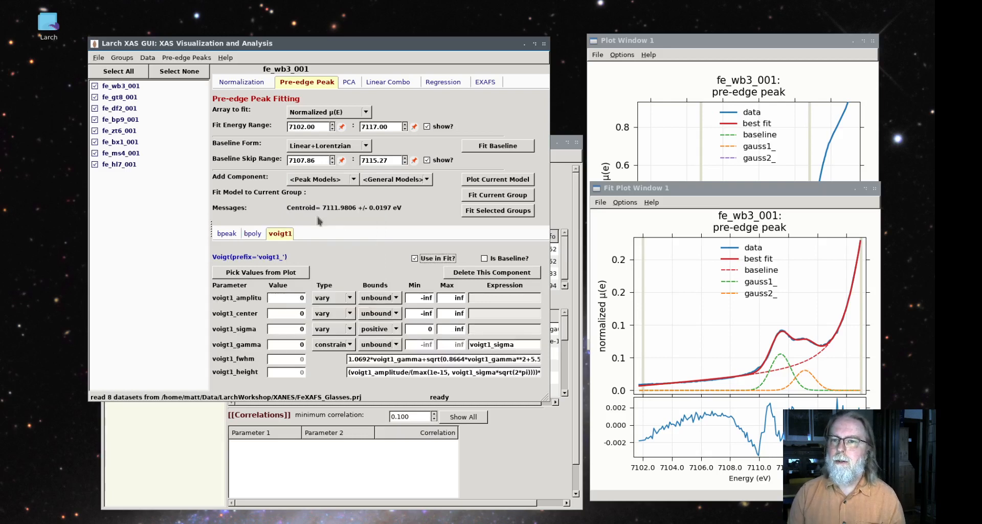
click(330, 183)
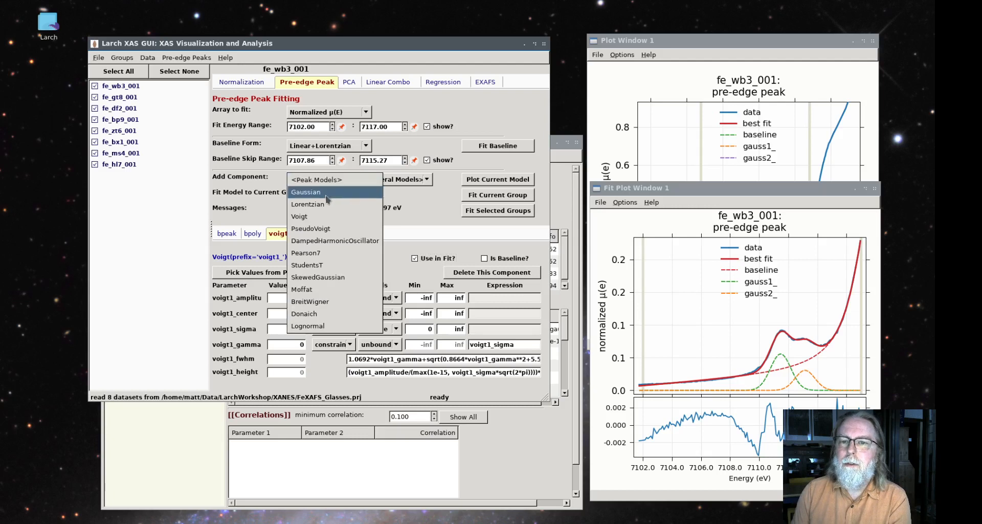
click(320, 218)
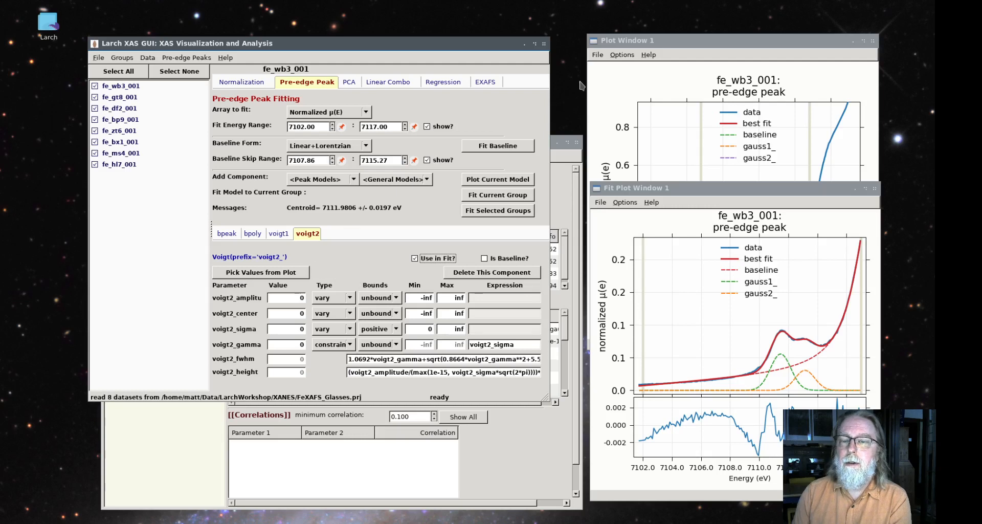
Pick initial values from the main plot for voigt1 centred at about 7111.6 eV and voigt2 at about 7112.9 eV
drag(672, 40, 669, 28)
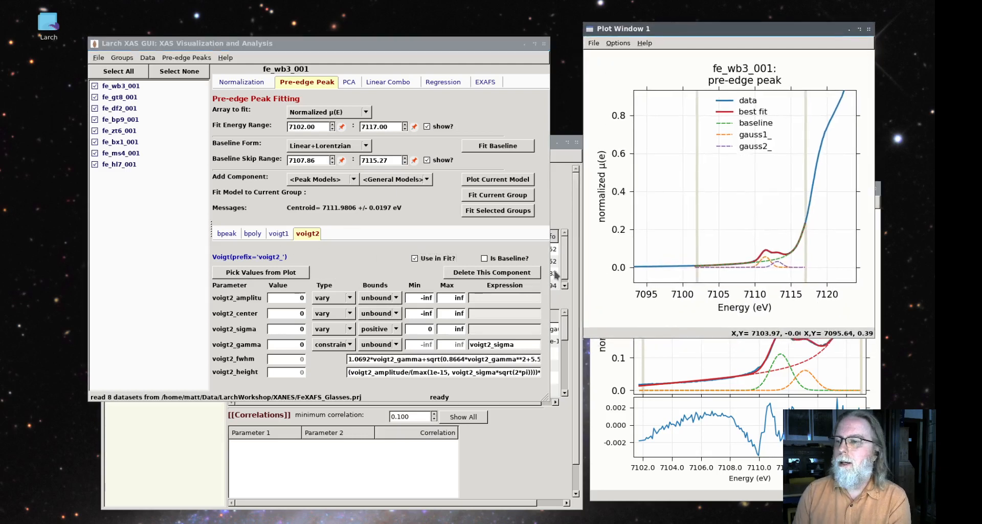
click(279, 233)
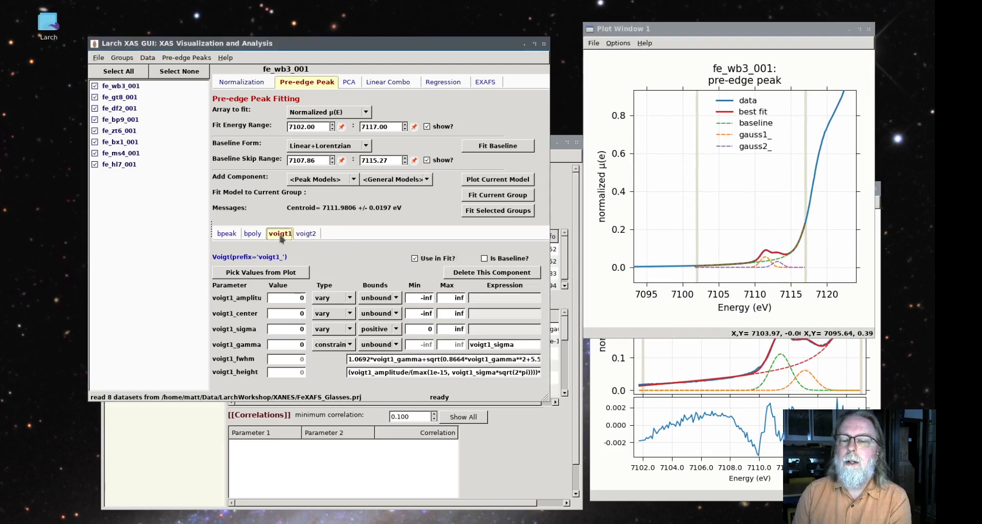
click(270, 276)
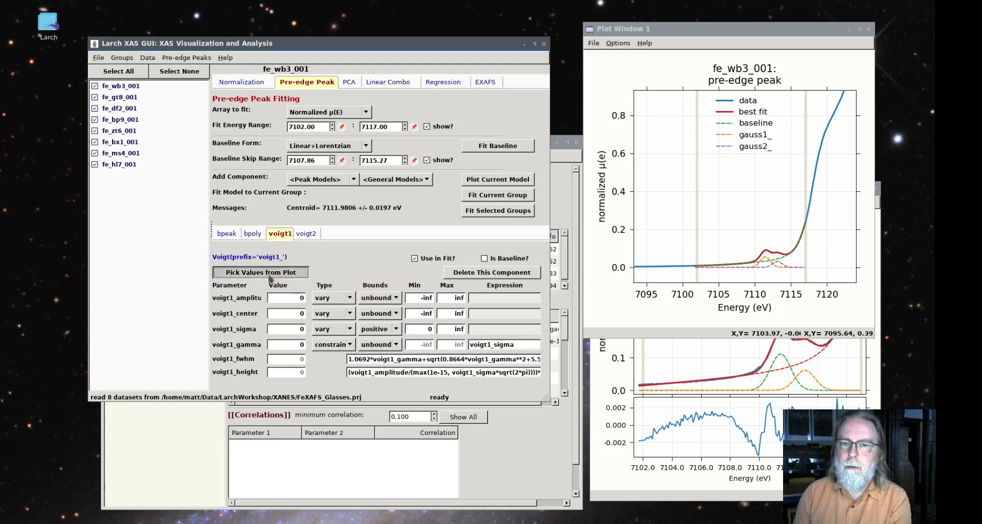
click(754, 255)
click(773, 251)
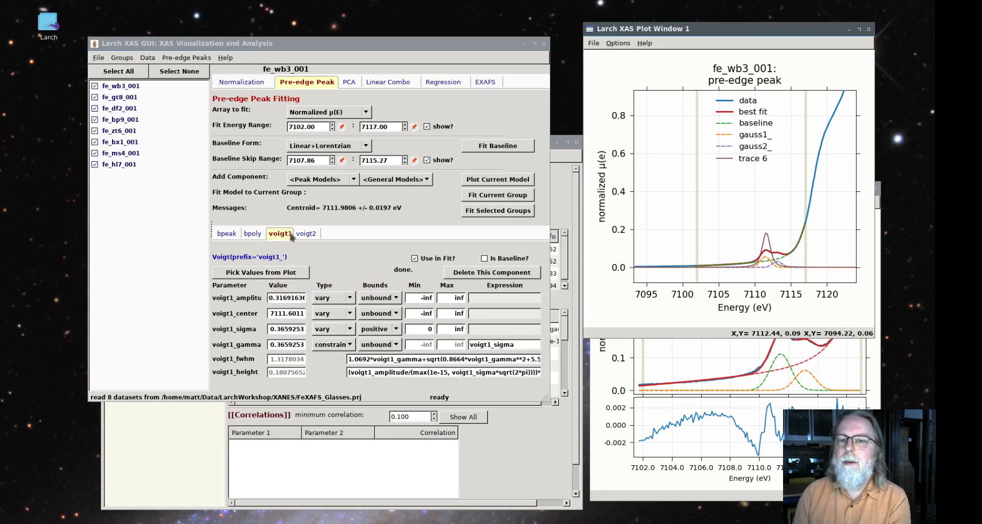
click(310, 234)
click(286, 275)
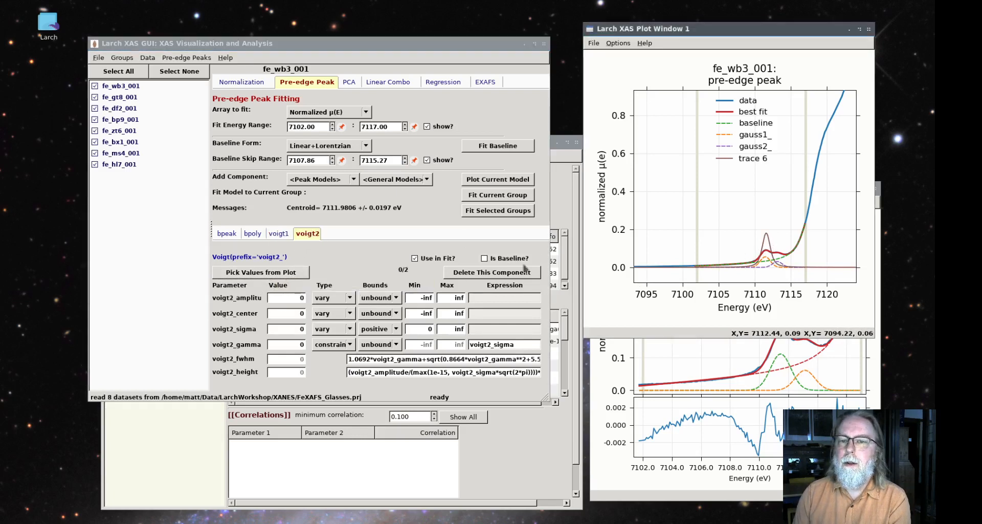
click(787, 248)
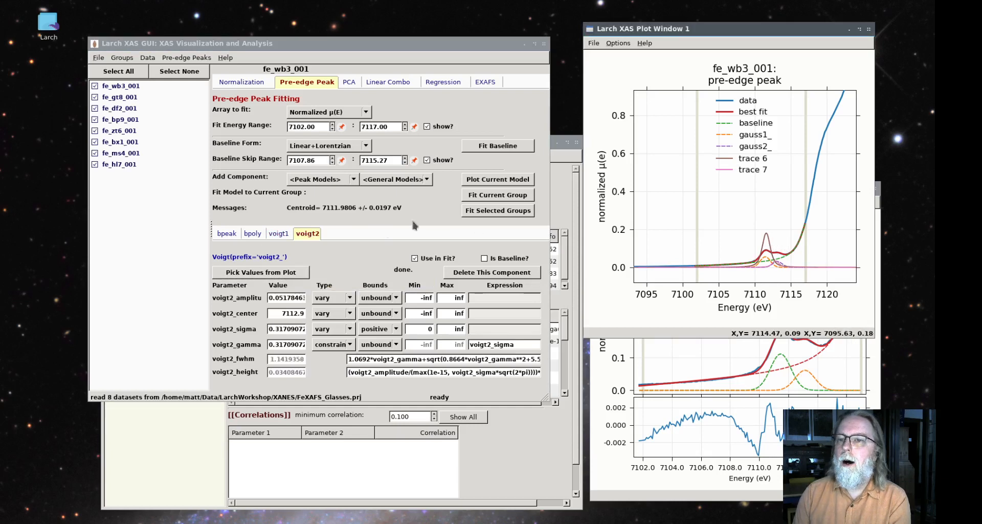
Plot the current two-Voigt model over the data and fit it to the fe_wb3_001 group
click(486, 184)
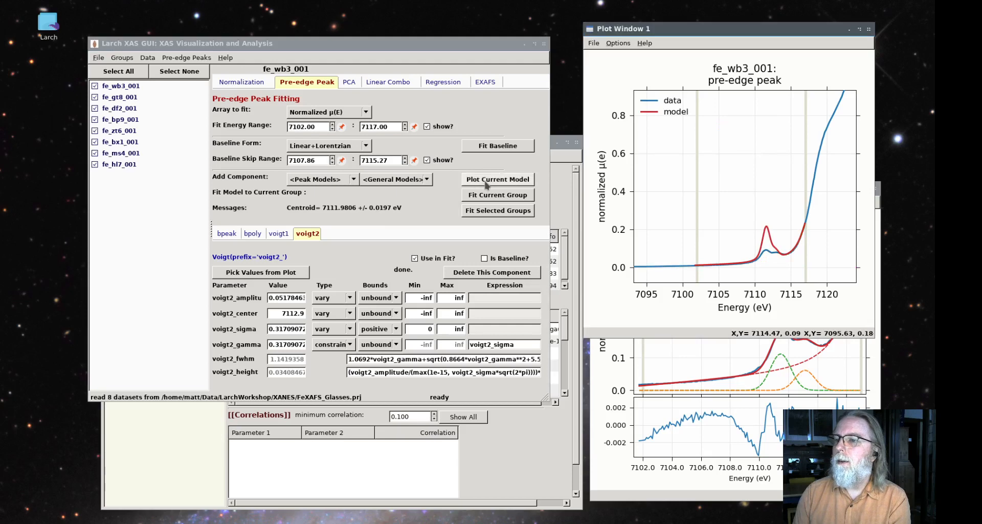
click(487, 195)
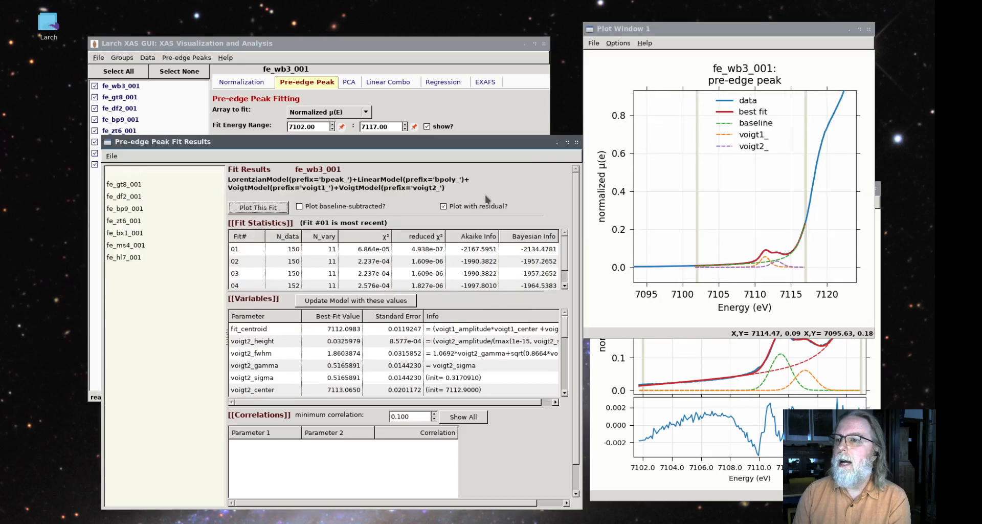
click(115, 172)
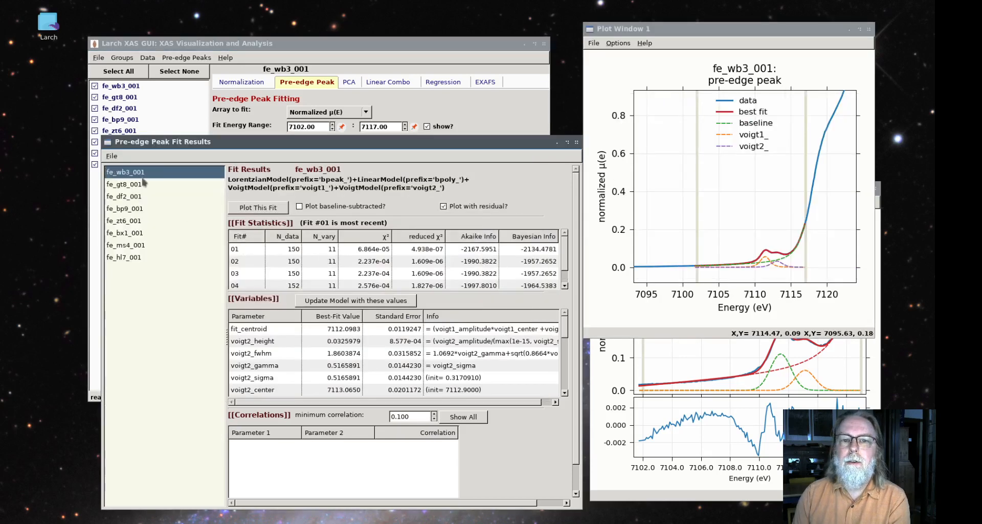
Compare the statistics, parameters and residual plots of the Gaussian and Voigt fits for fe_wb3_001, ending with the Voigt fit plotted
click(376, 278)
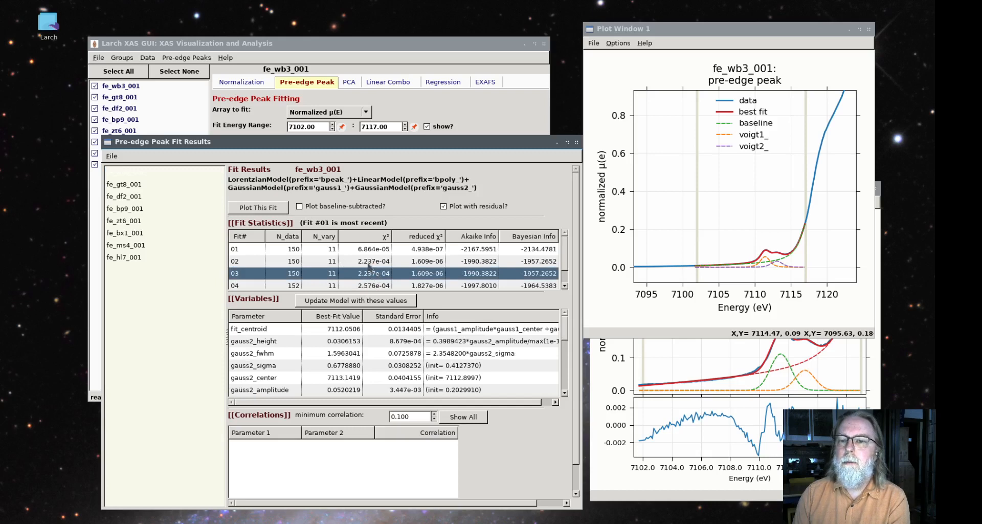
click(368, 263)
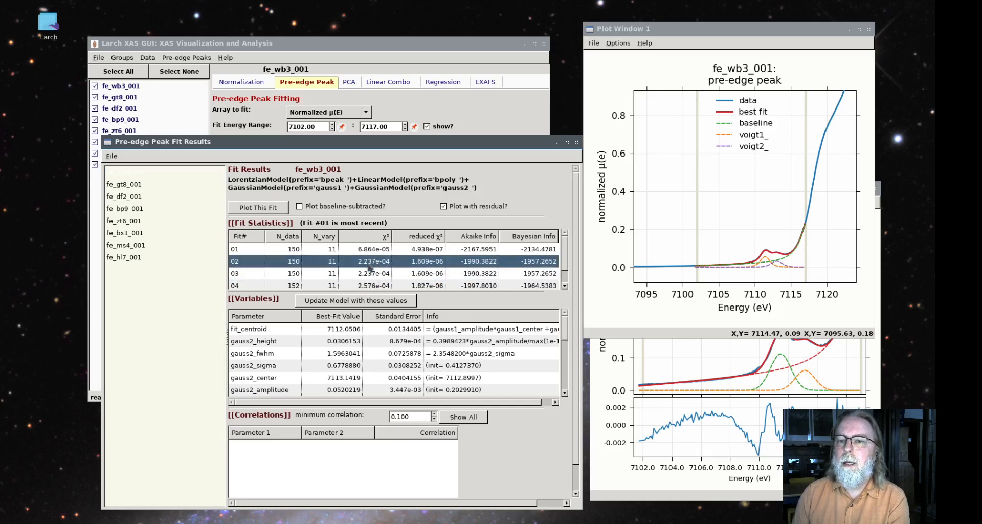
click(421, 250)
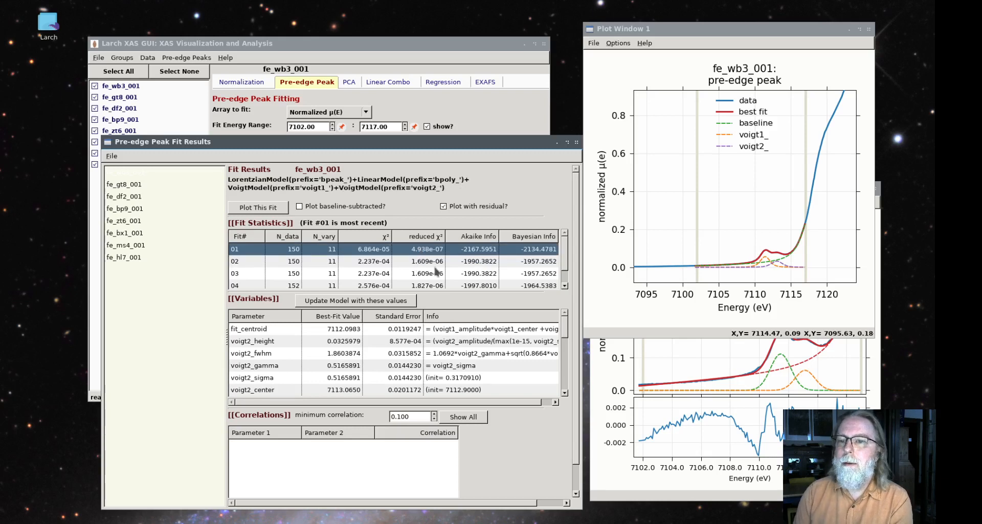
click(268, 208)
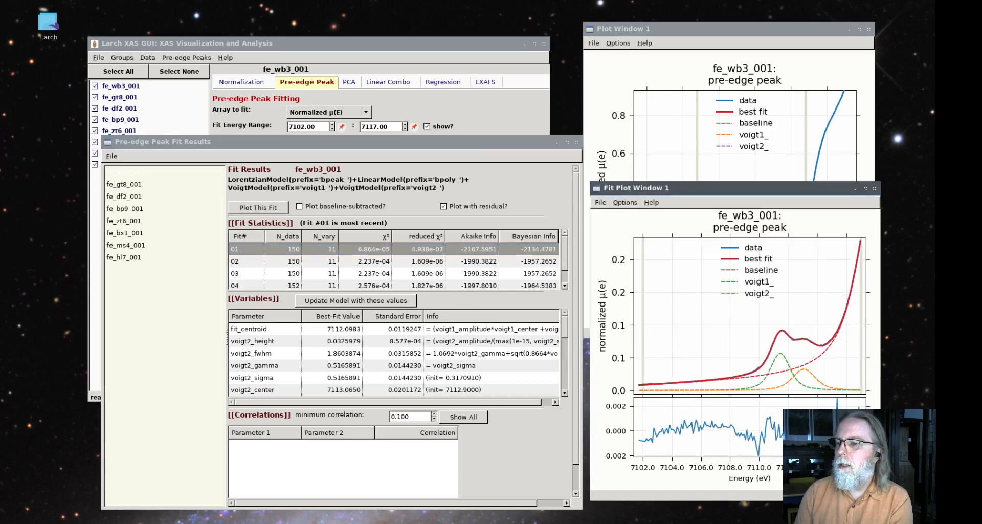
click(357, 261)
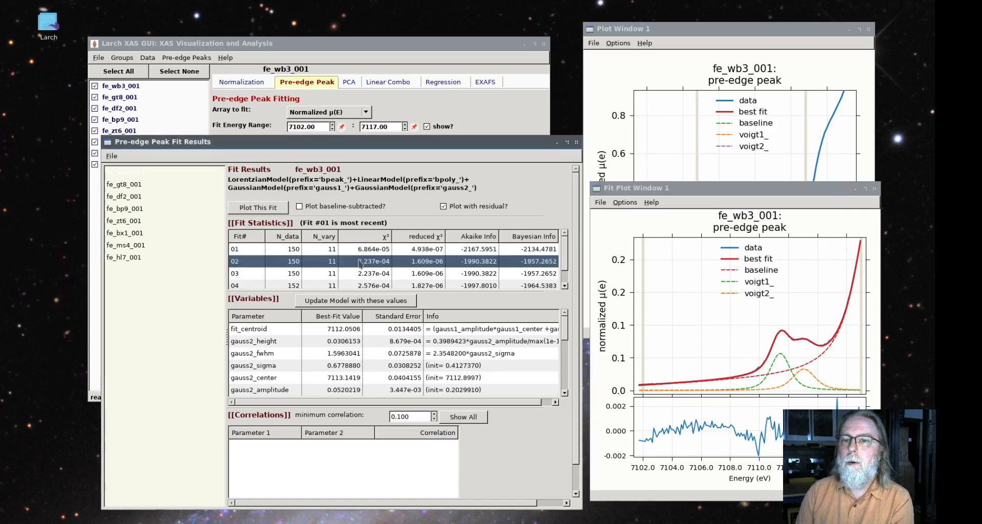
click(274, 209)
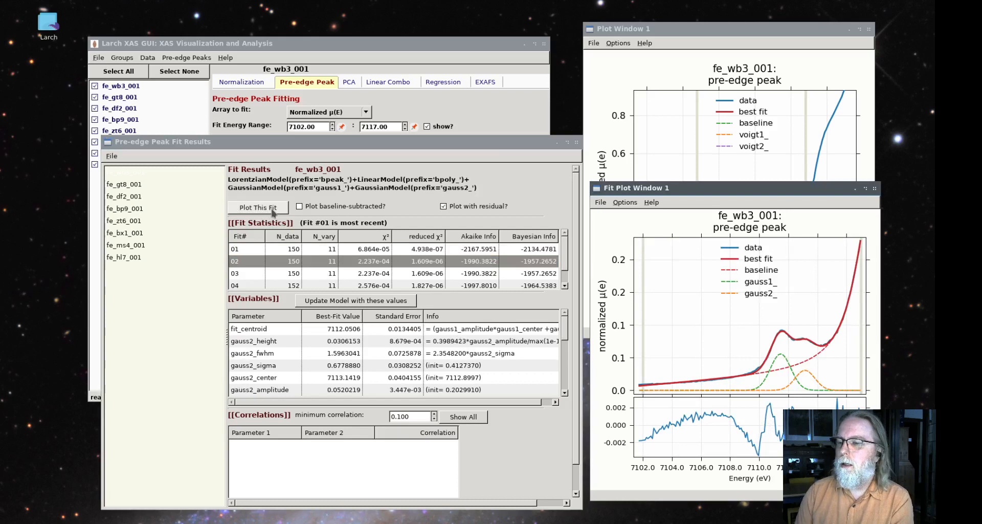
click(312, 249)
click(278, 210)
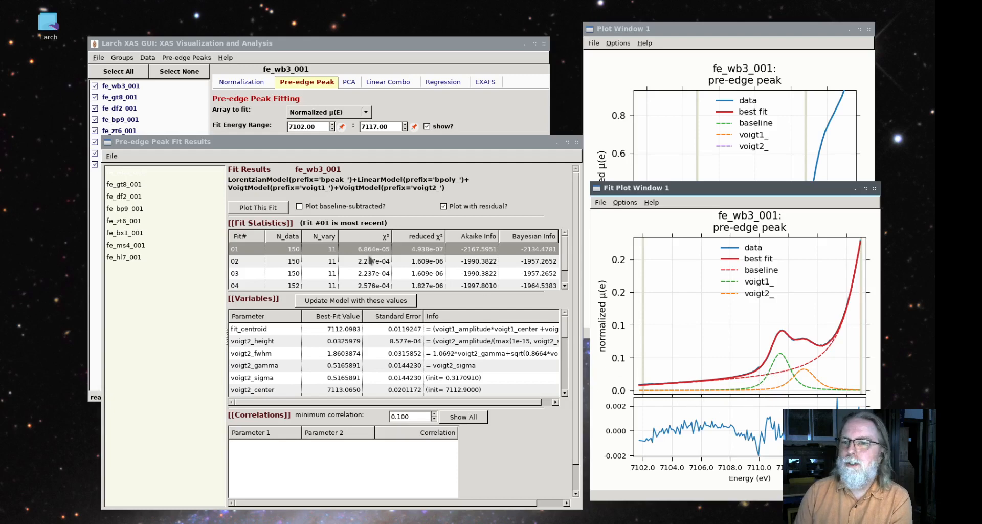
Fit the two-Voigt model to all eight selected groups and plot the fe_hl7_001 fit with its residual
click(483, 111)
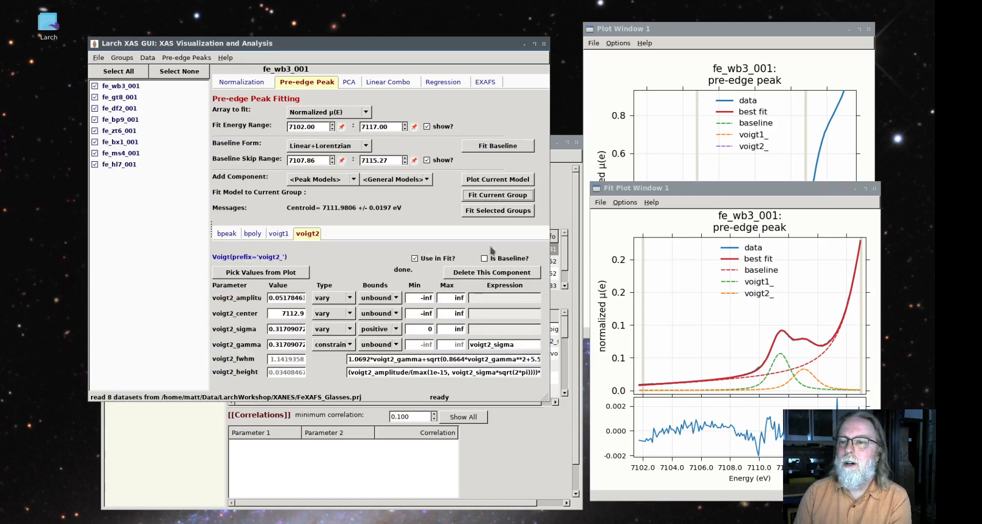
click(496, 212)
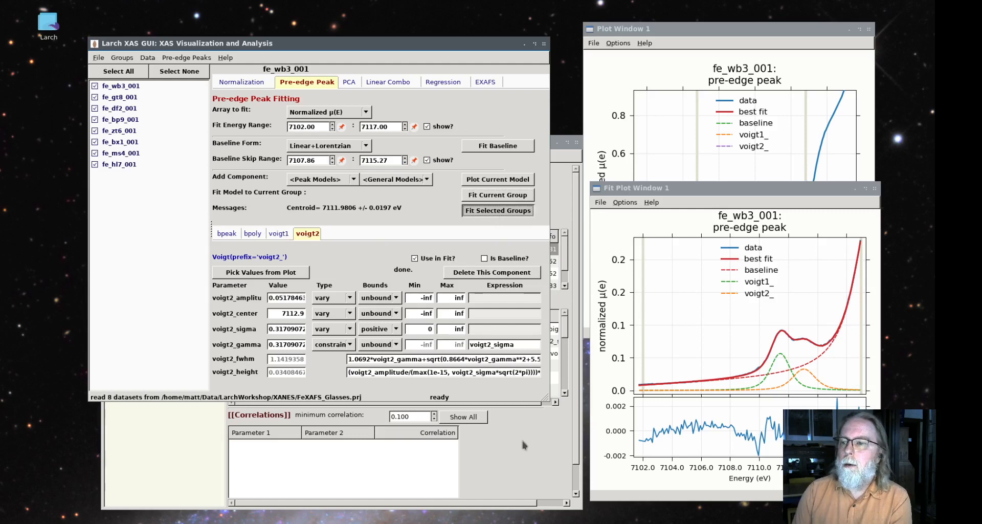
click(124, 258)
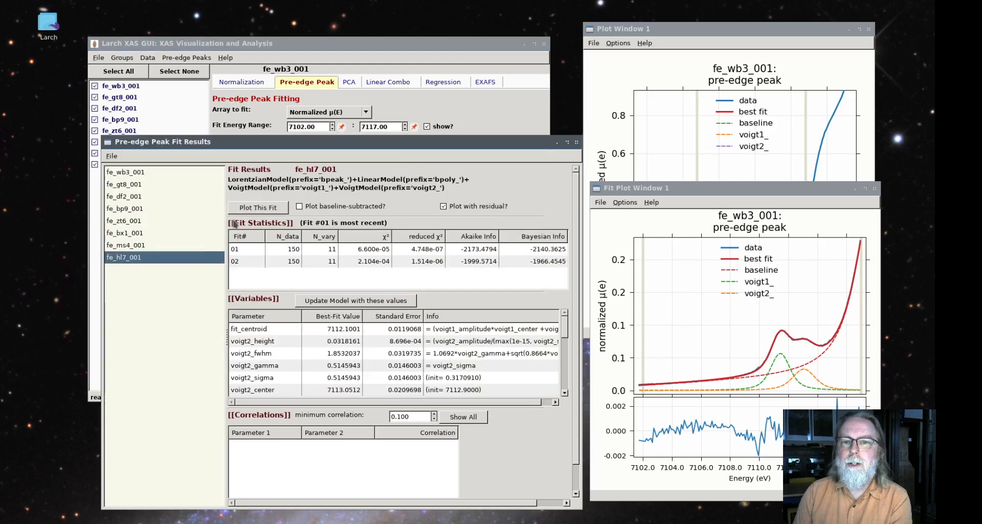
click(254, 210)
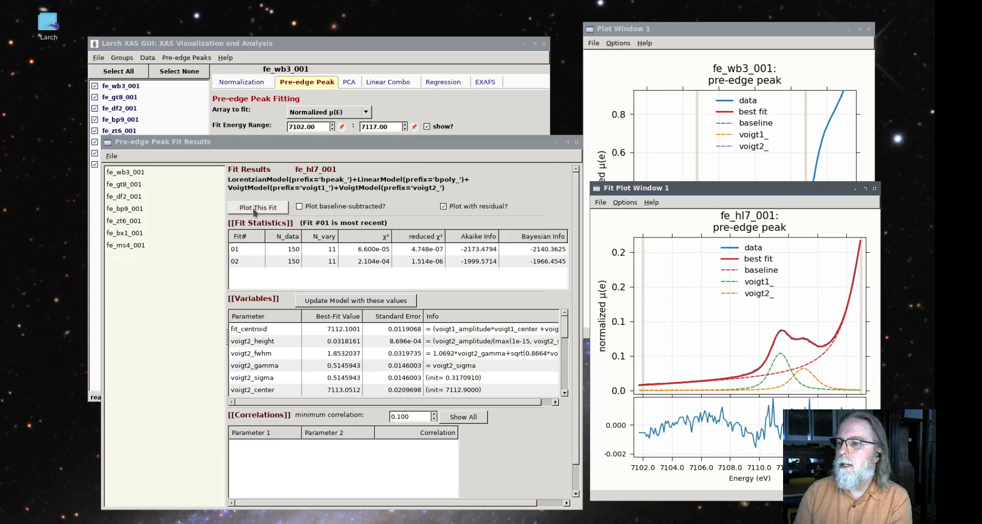
Examine the fe_bx1_001 fit statistics, compare the Gaussian and Voigt fits of fe_ms4_001, and plot the fe_ms4_001 Voigt fit
click(134, 233)
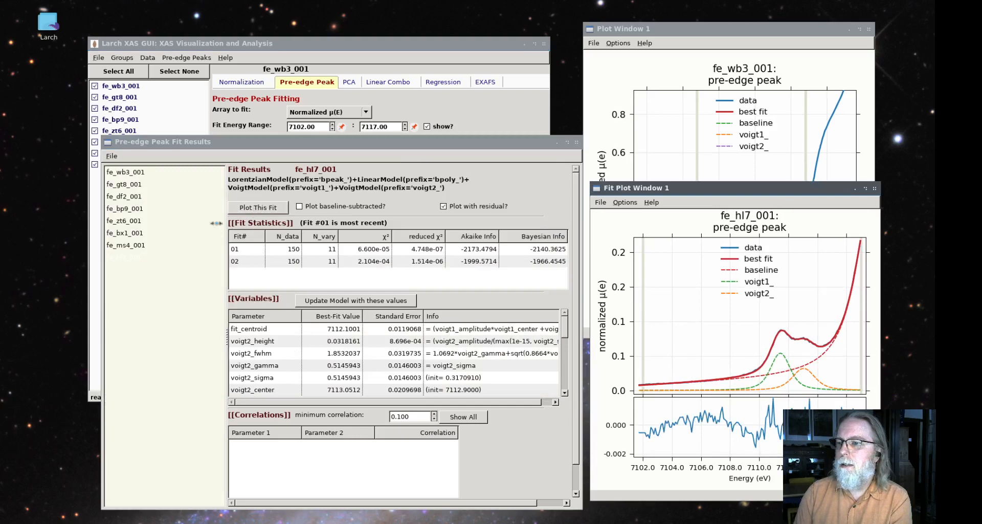
click(134, 245)
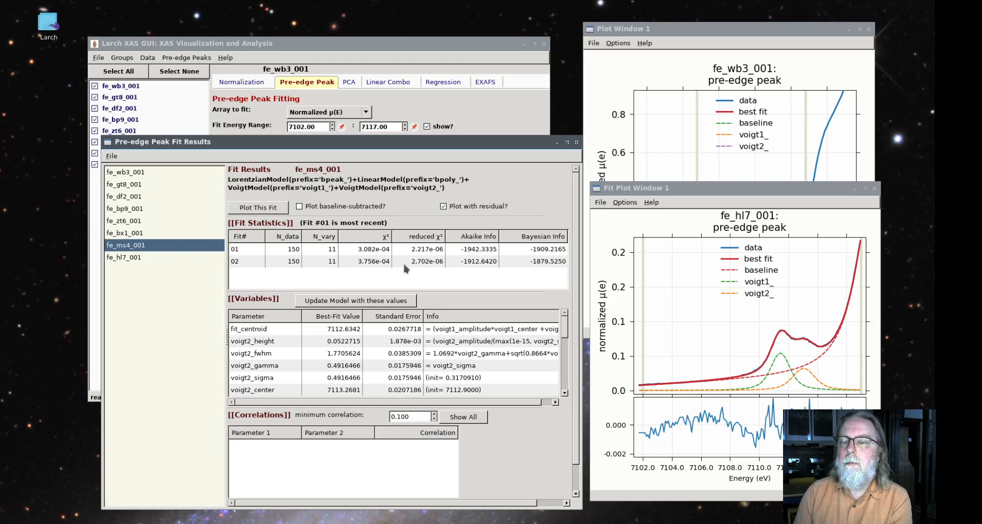
click(290, 263)
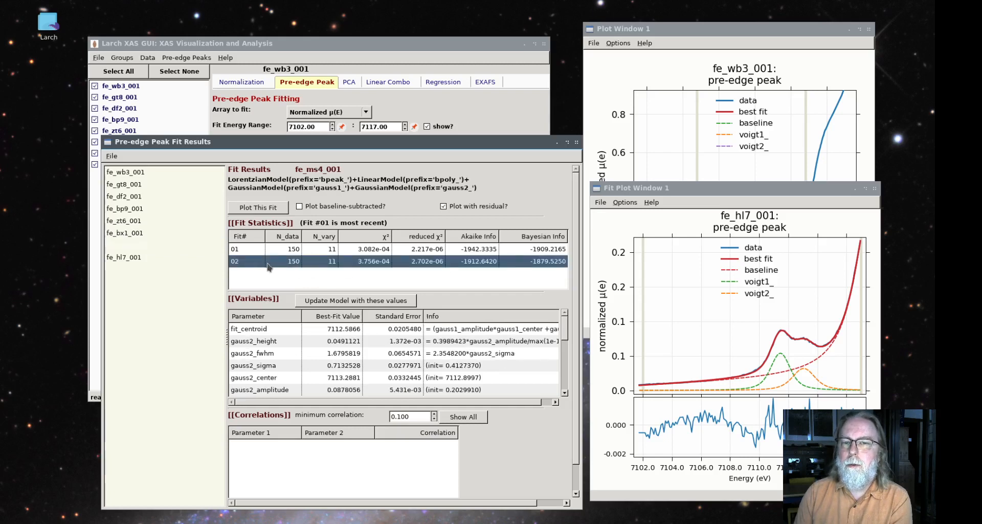
click(278, 249)
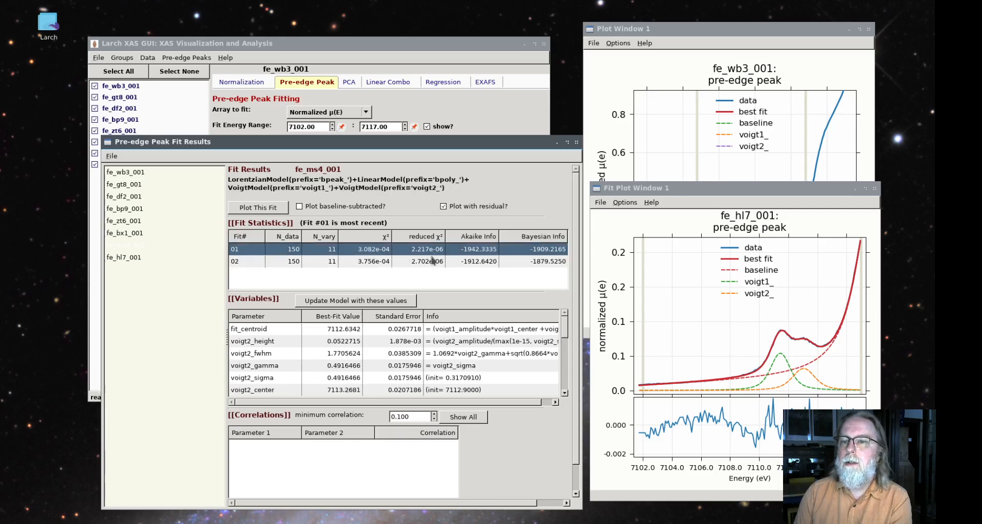
click(251, 210)
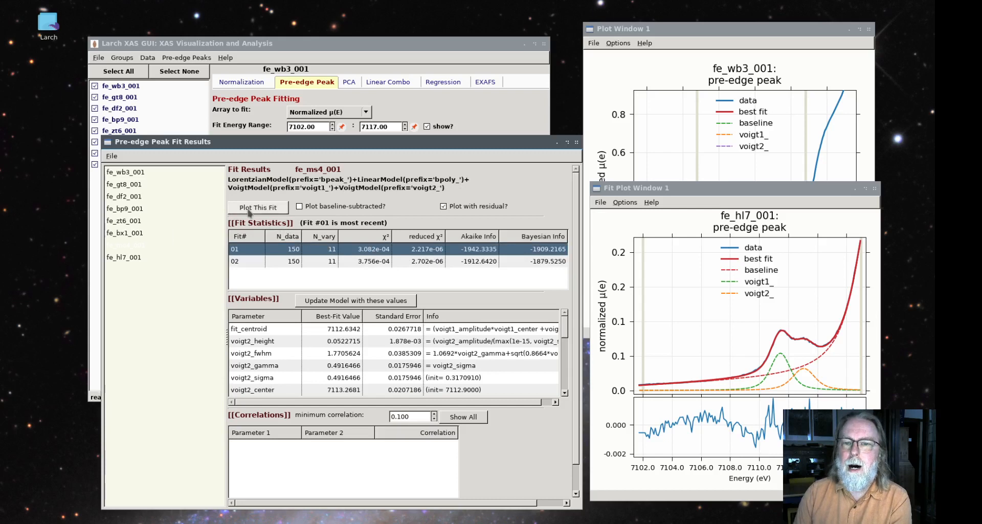
Plot the Voigt fits with residuals for fe_bx1_001, fe_zt6_001 and fe_bp9_001 in turn
click(132, 234)
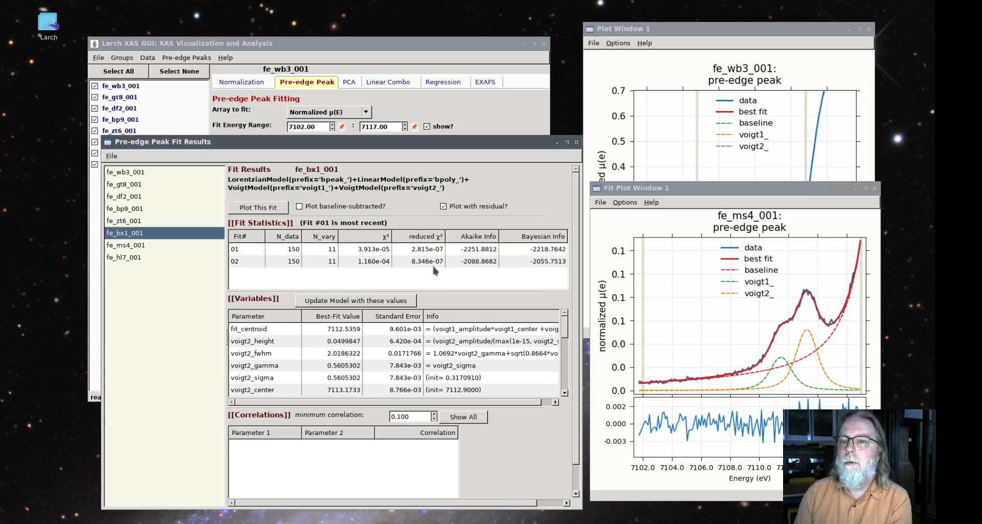
click(262, 211)
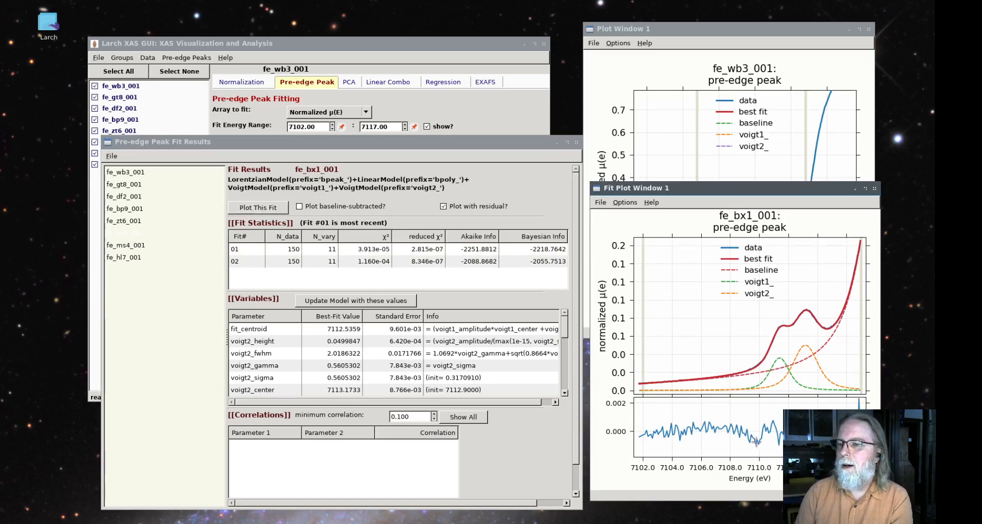
click(139, 222)
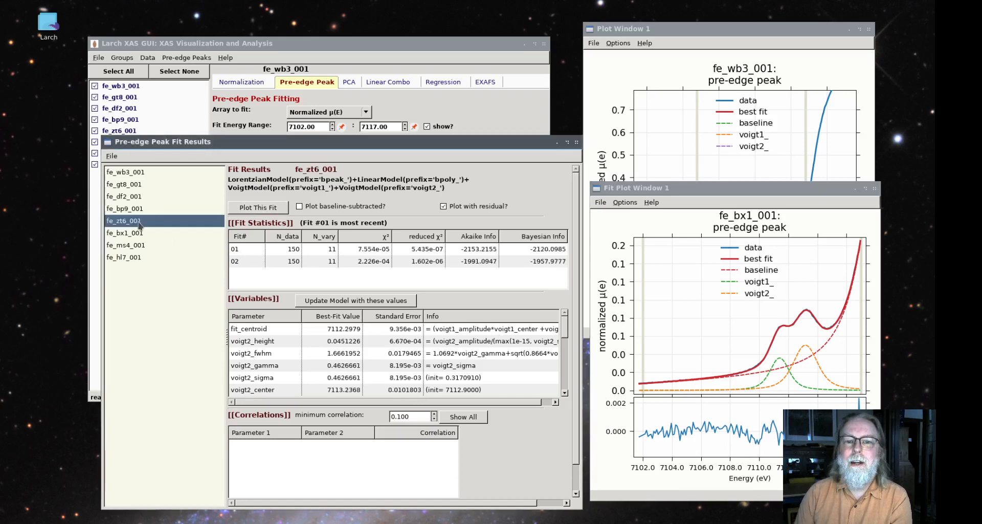
click(264, 208)
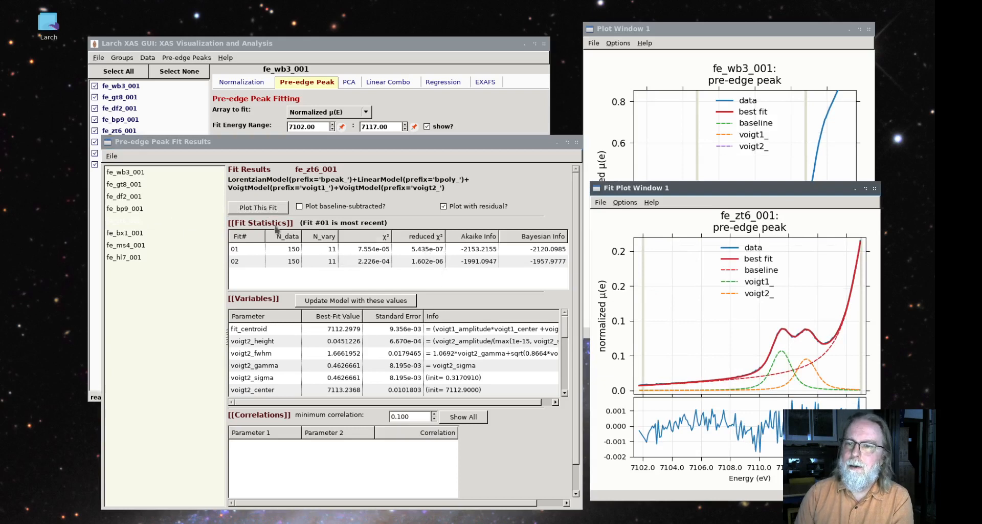
click(141, 209)
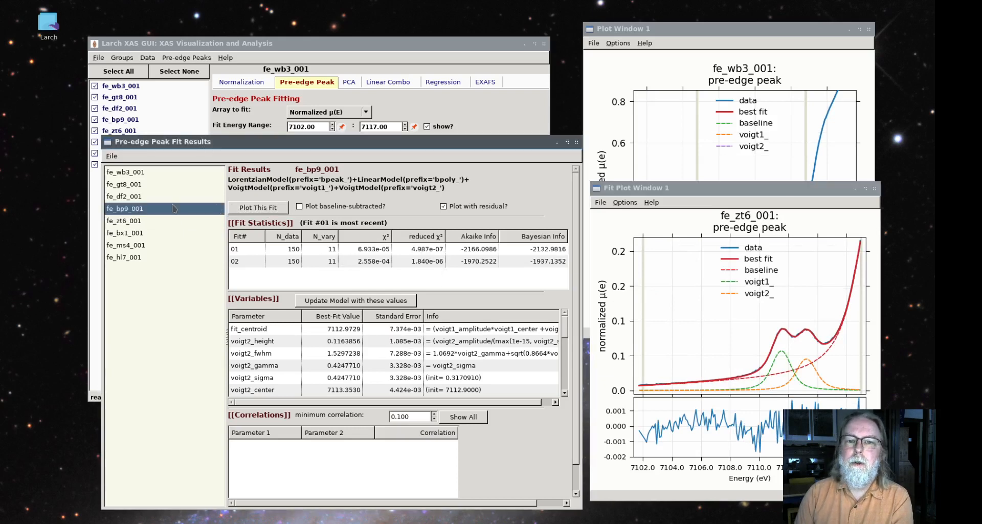
click(261, 209)
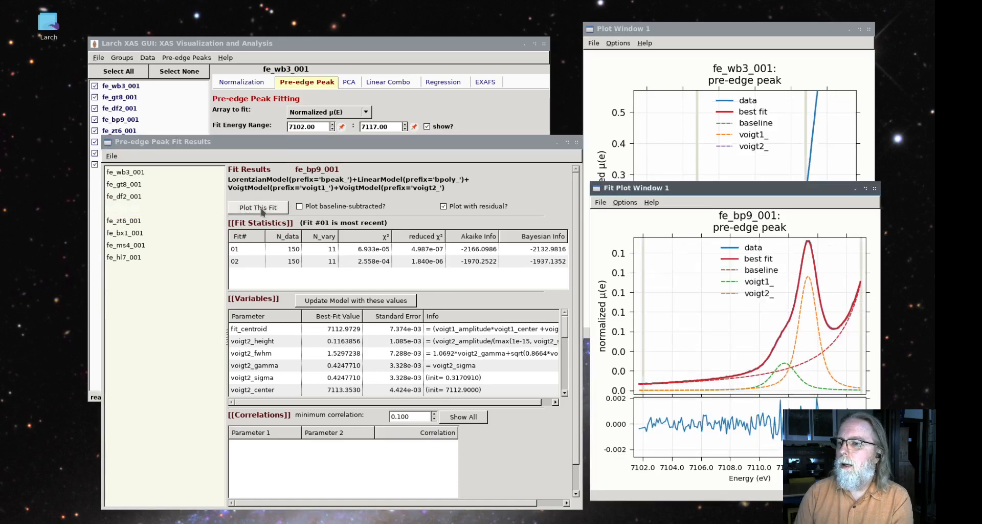
Plot the Voigt fits with residuals for fe_df2_001 and fe_gt8_001 in turn
click(142, 197)
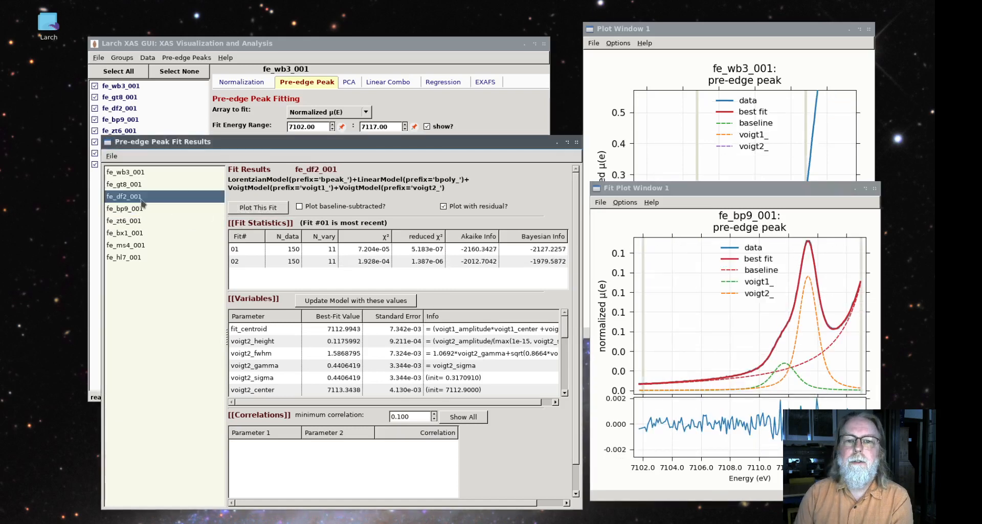
click(267, 211)
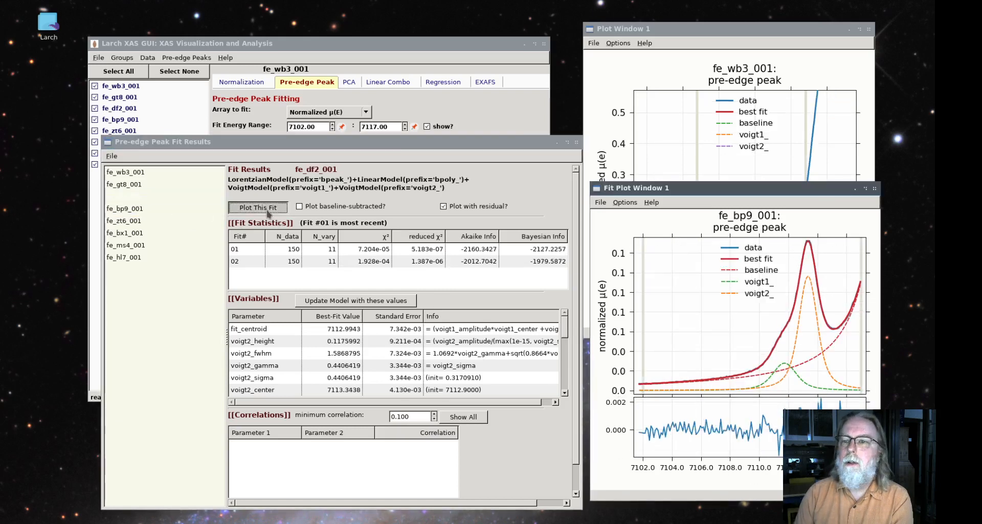
click(136, 185)
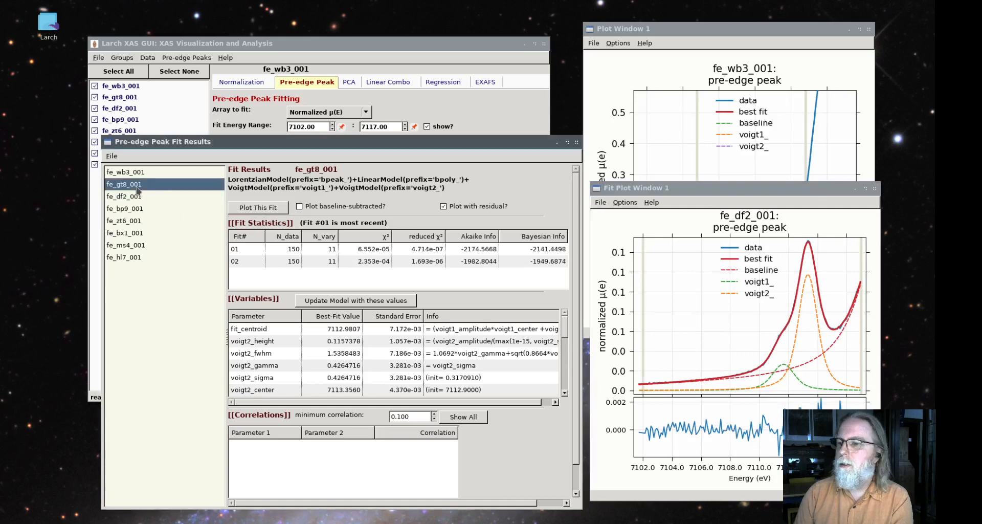
click(259, 211)
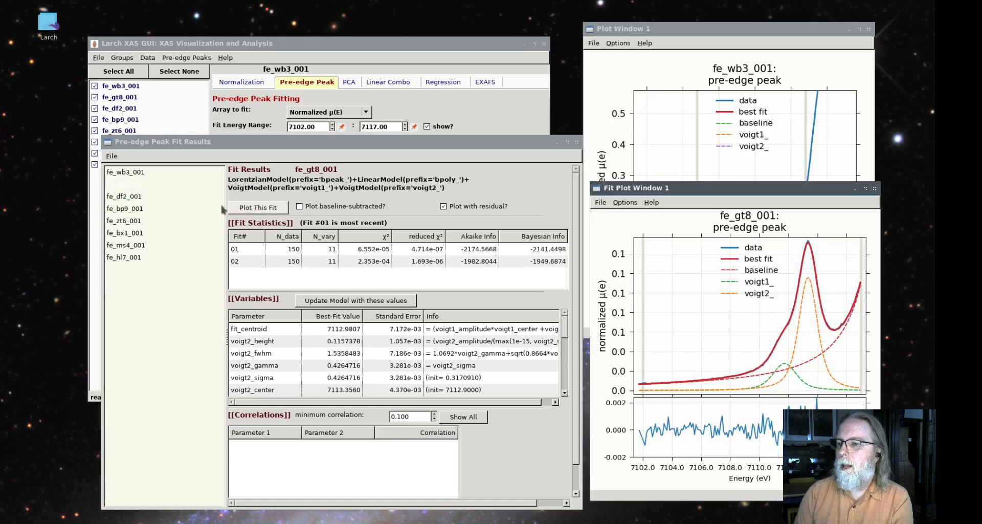
Plot the fe_wb3_001 Voigt fit, review its most recent fit's statistics, and bring the pre-edge peak fitting window back to the front
click(136, 172)
click(275, 208)
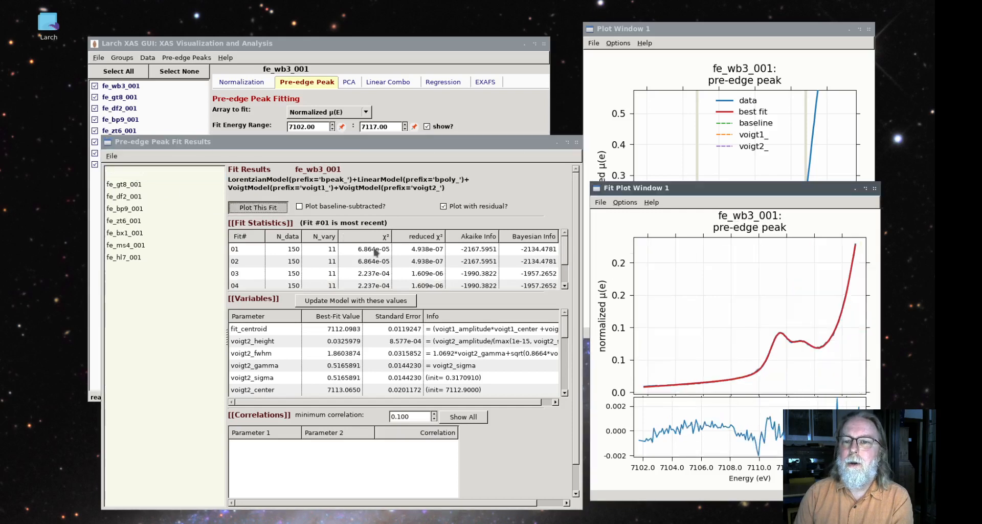
click(423, 250)
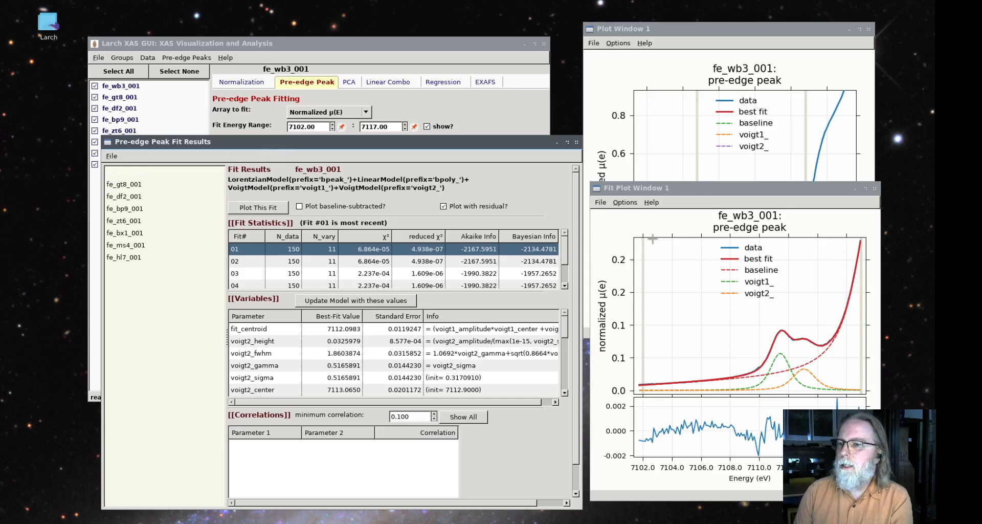
drag(481, 140, 457, 146)
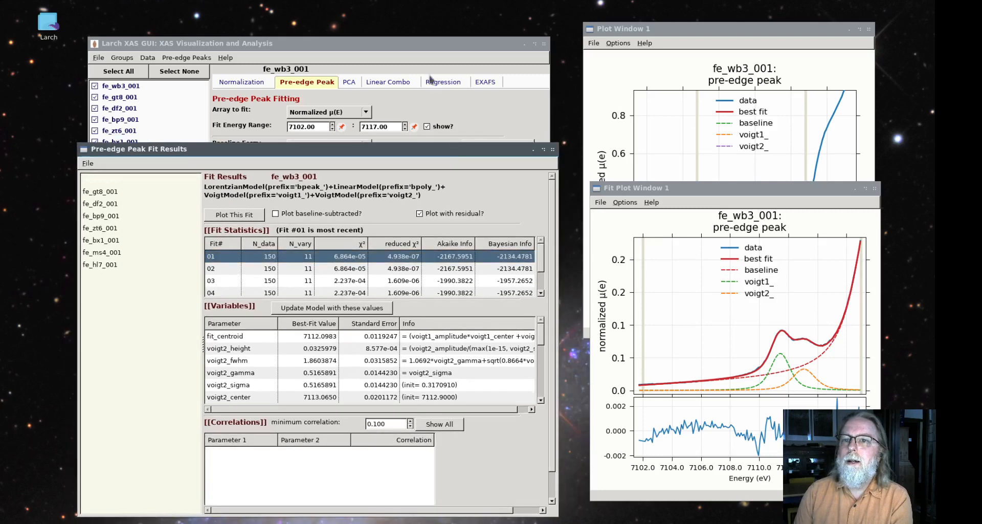
drag(411, 45, 421, 51)
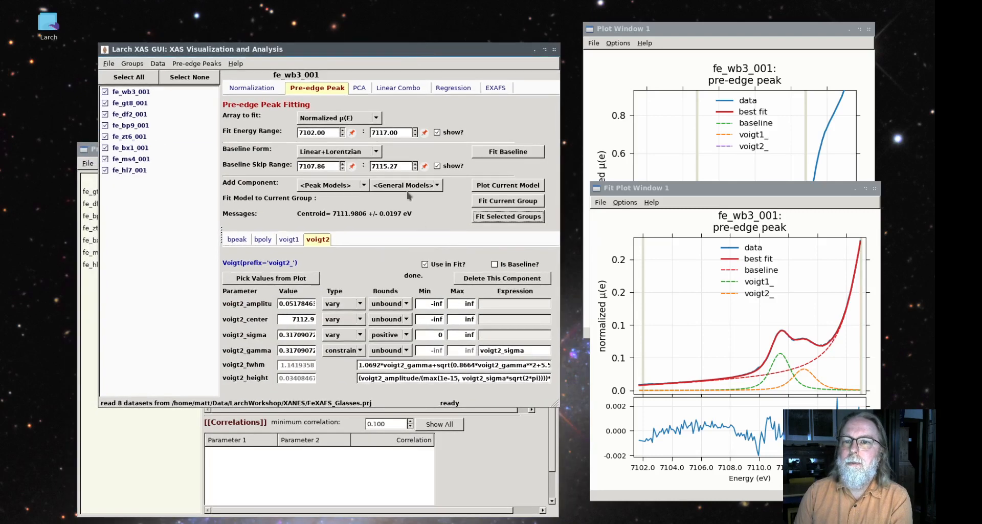